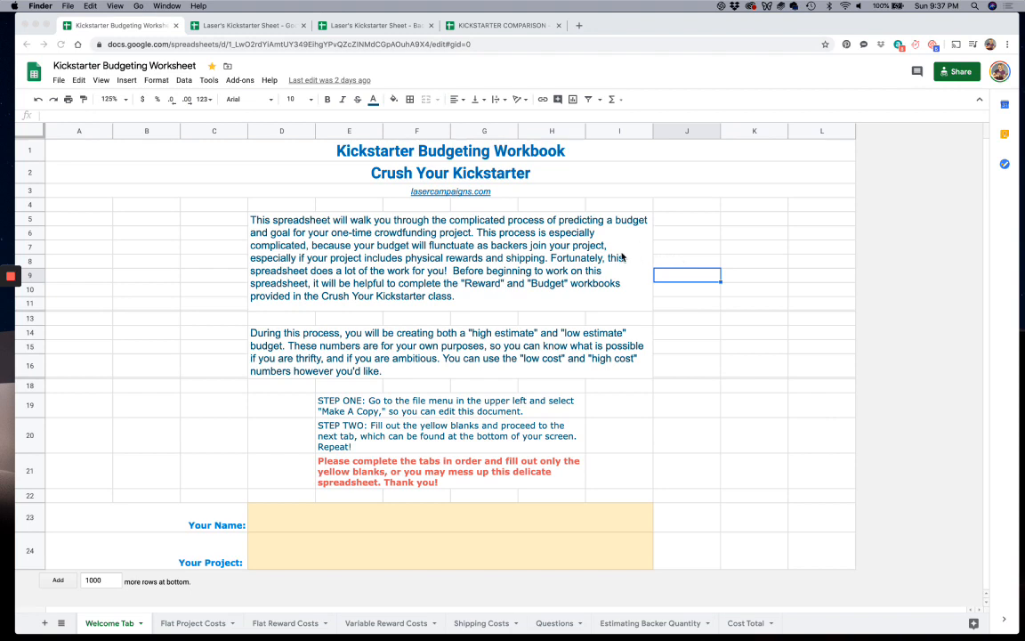
# Read the introduction and the explanation of high and low estimates on the Welcome Tab
pyautogui.click(562, 230)
pyautogui.click(640, 329)
pyautogui.click(590, 271)
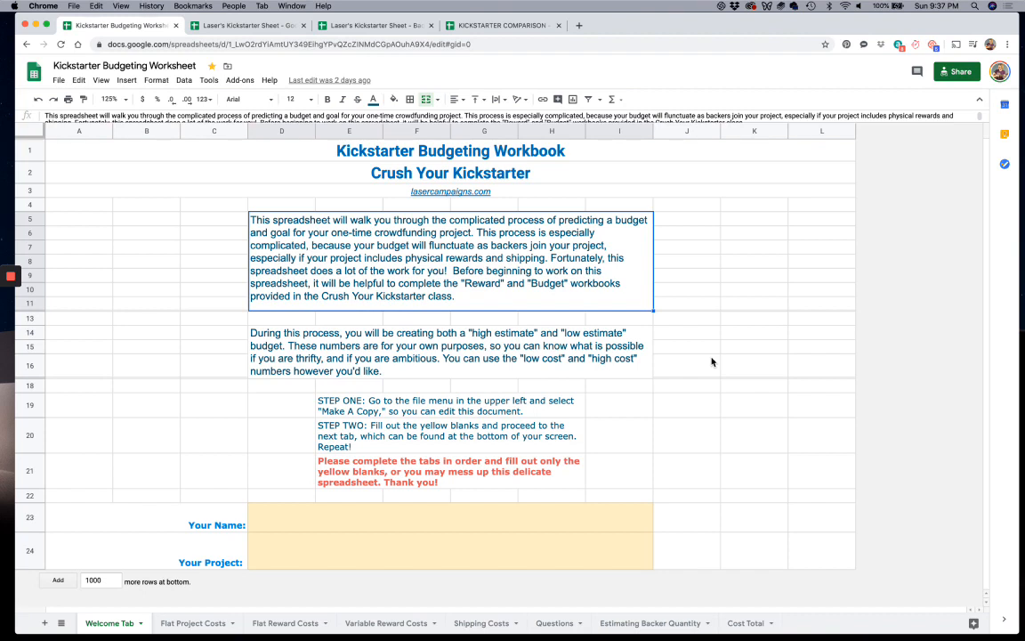
pyautogui.click(599, 366)
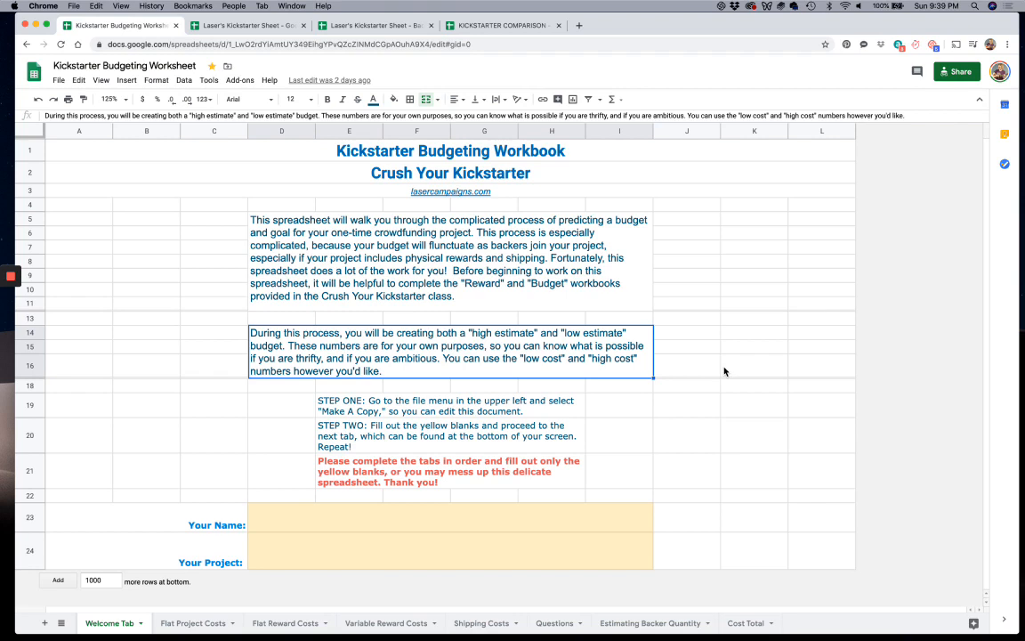
pyautogui.click(719, 427)
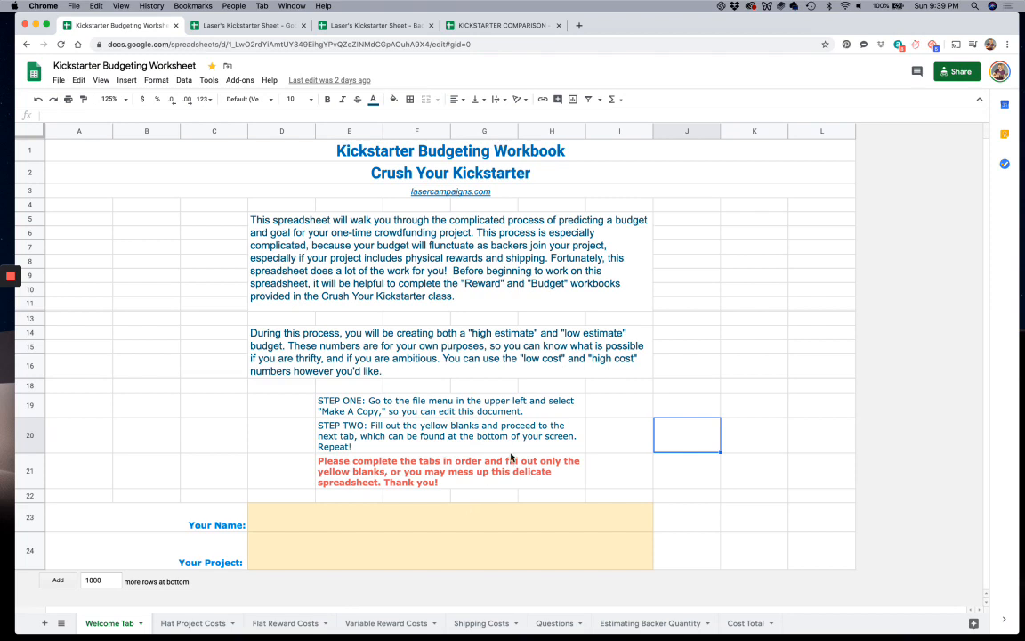
# Make a copy of the budgeting worksheet, naming it with the owner's name followed by "Kickstarter Sheet!"
pyautogui.click(58, 80)
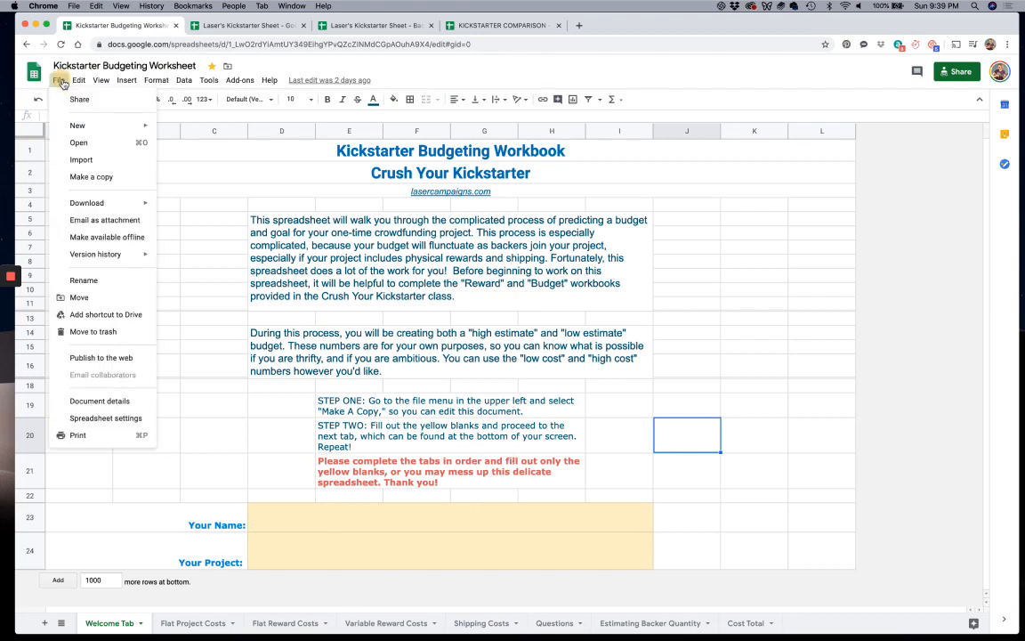
pyautogui.click(76, 184)
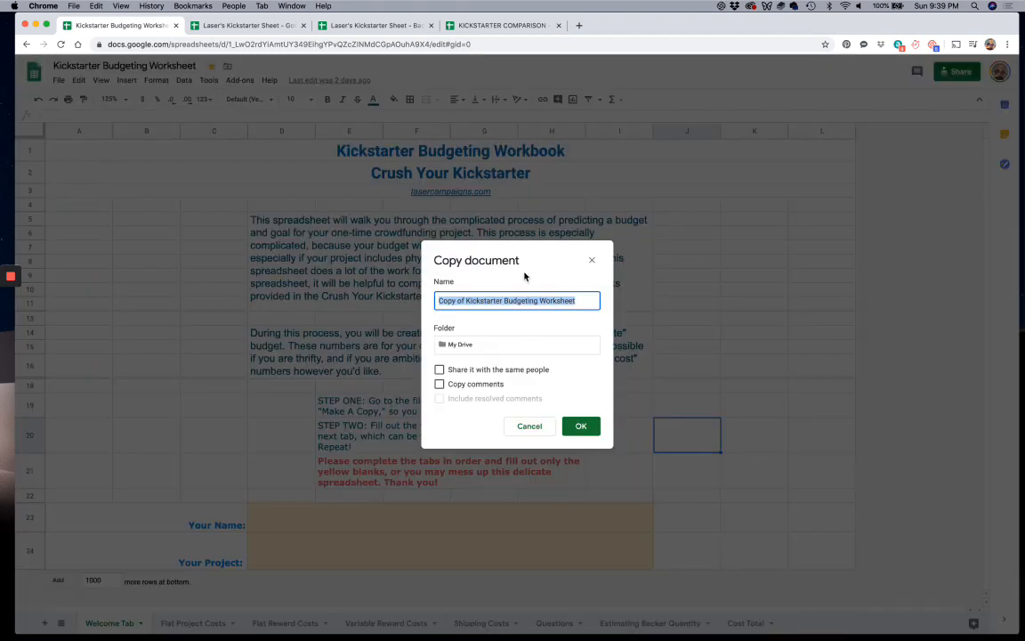
pyautogui.write("Laser's ")
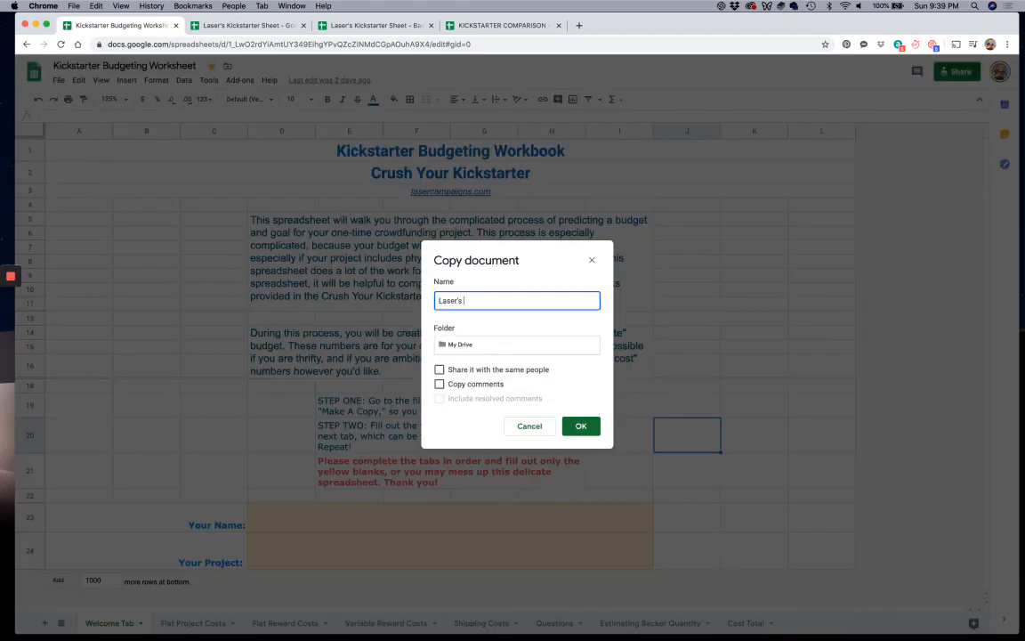
pyautogui.write('Kickstarter Sheet')
pyautogui.click(580, 425)
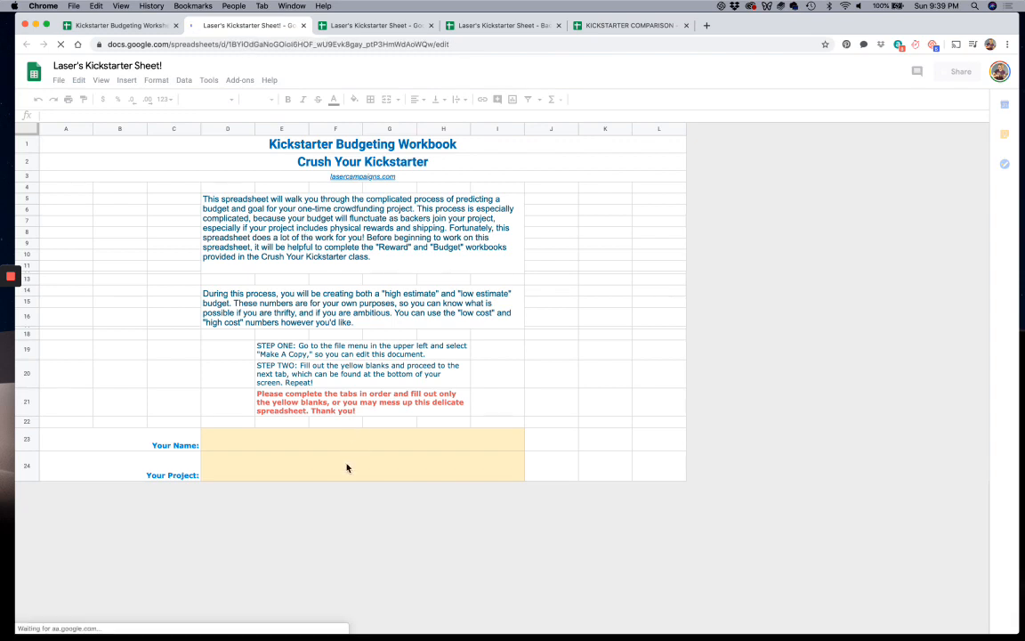
# Fill in the owner's name under Your Name and enter "Awesome" as the project on the copy's Welcome Tab
pyautogui.click(331, 448)
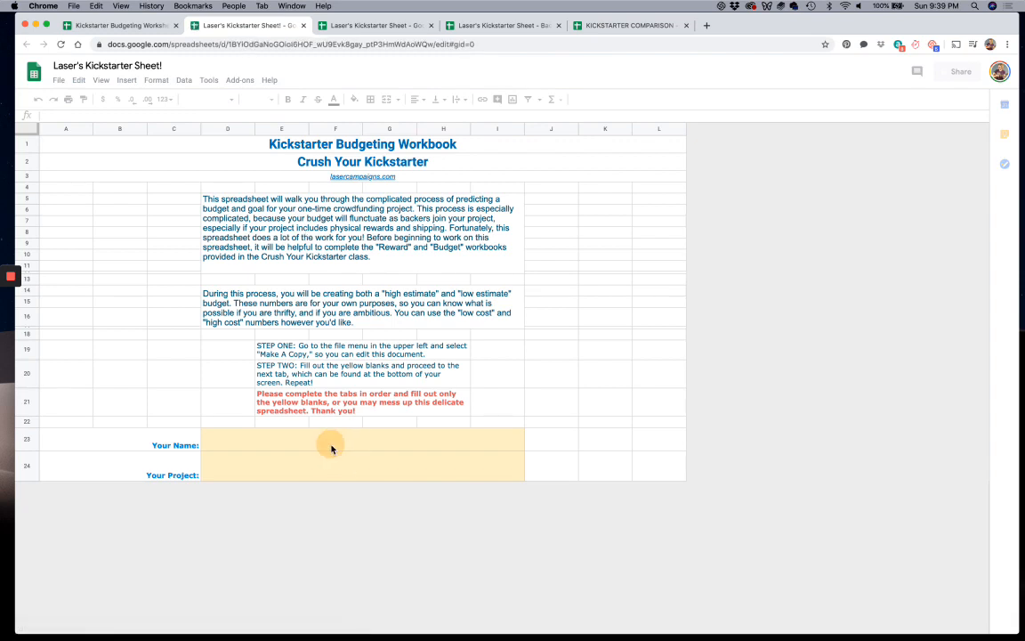
pyautogui.write('L')
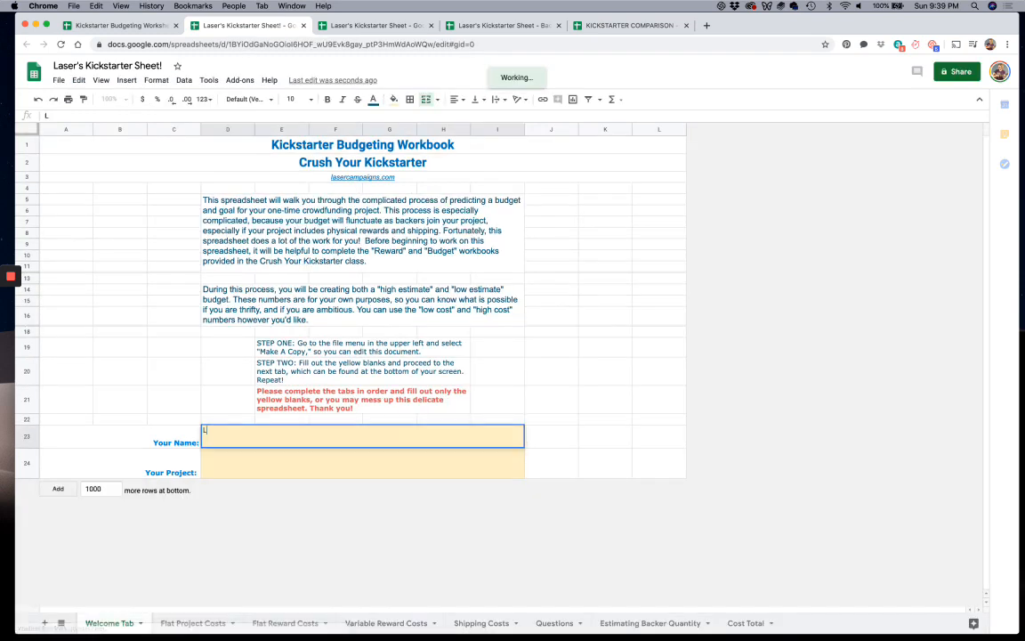
pyautogui.write('aser')
pyautogui.click(352, 465)
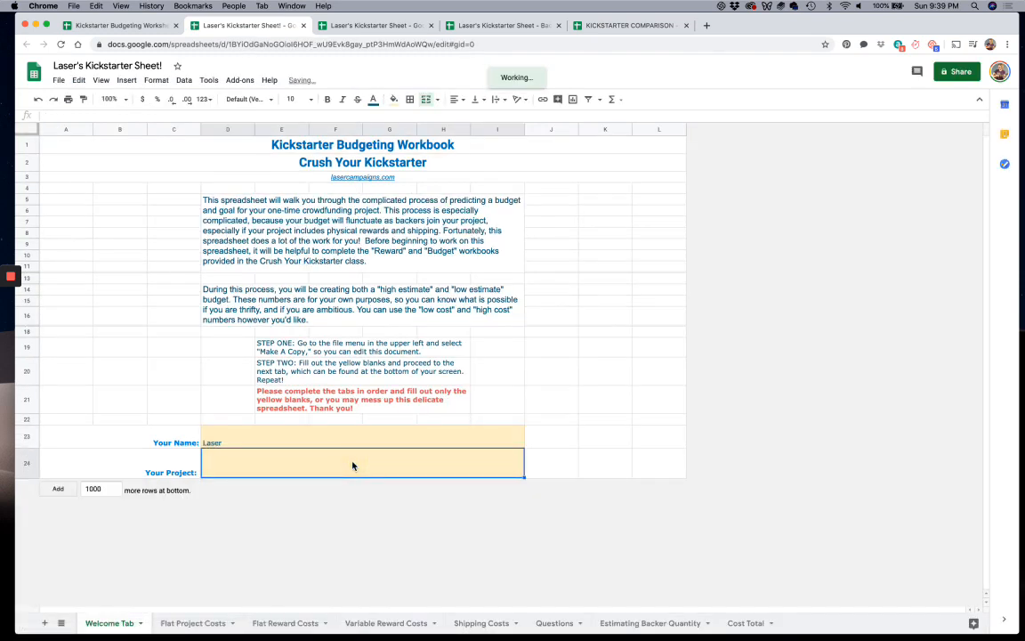
pyautogui.write('Awesome')
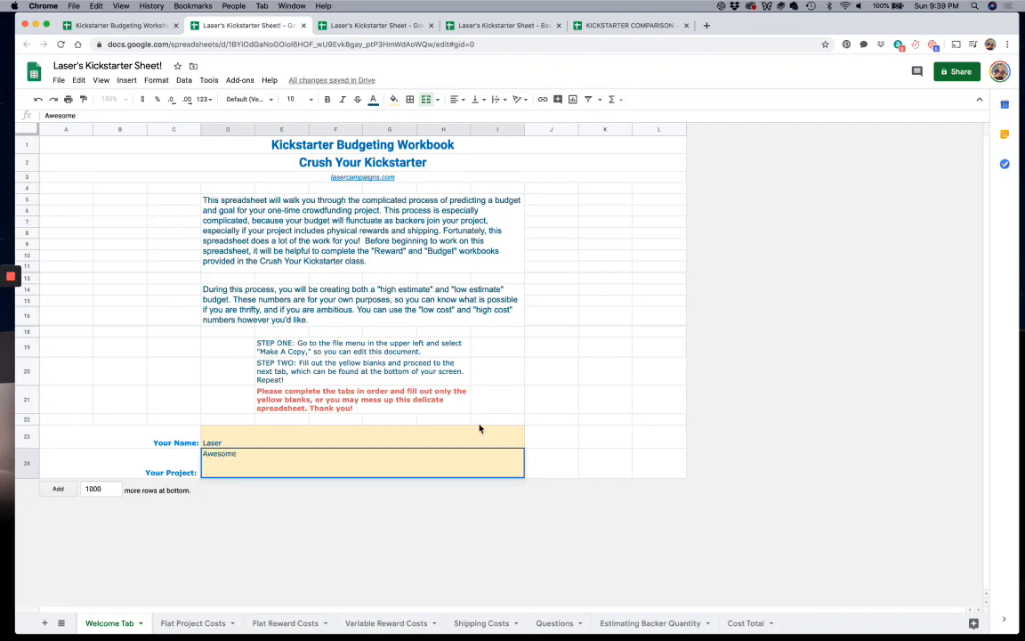
pyautogui.click(480, 423)
pyautogui.click(443, 463)
pyautogui.click(410, 436)
pyautogui.click(386, 459)
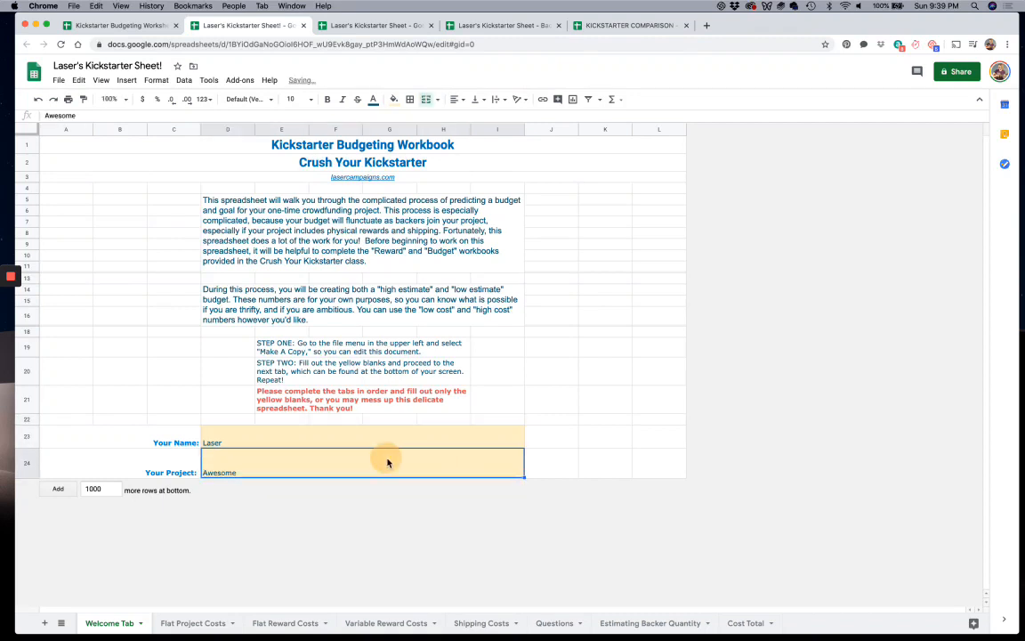
# Close the new copy and the original worksheet, and set the zoom of the filled-in Kickstarter Sheet to 125%
pyautogui.click(304, 26)
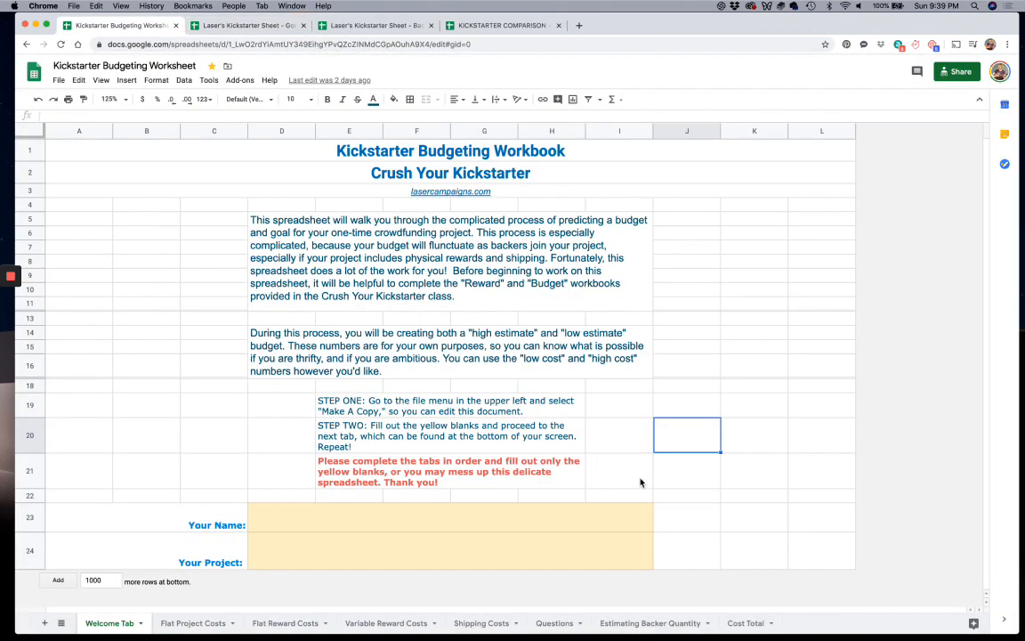
pyautogui.click(176, 25)
pyautogui.click(209, 470)
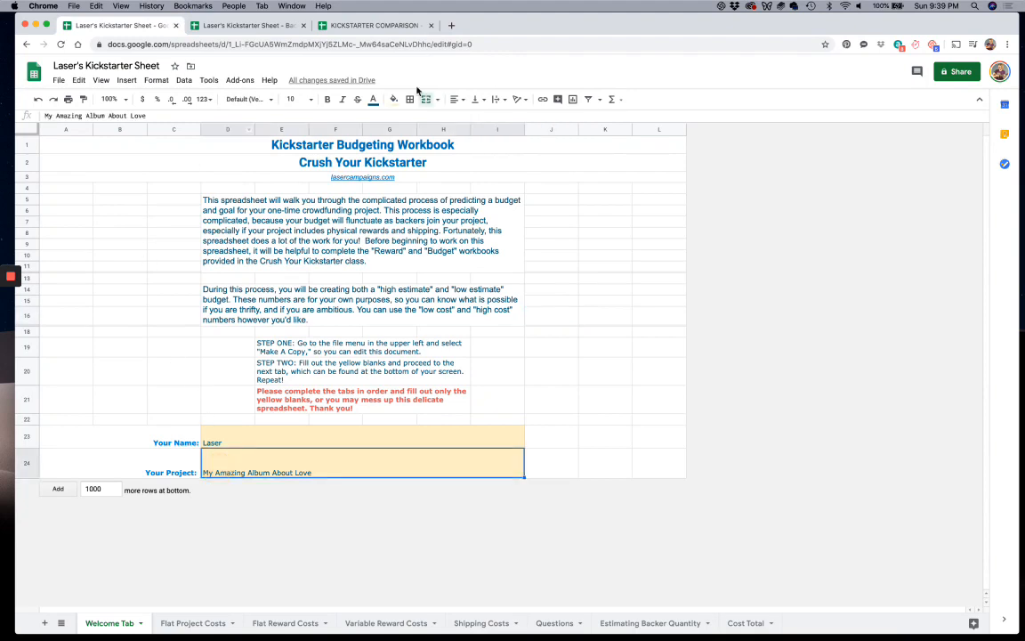
pyautogui.click(126, 100)
pyautogui.click(122, 186)
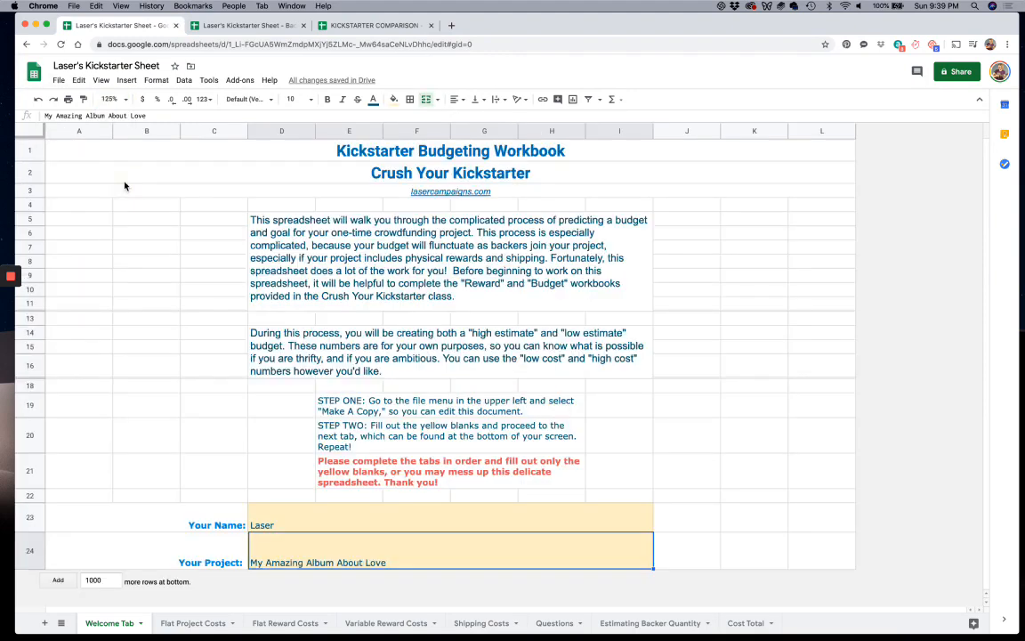
pyautogui.click(127, 229)
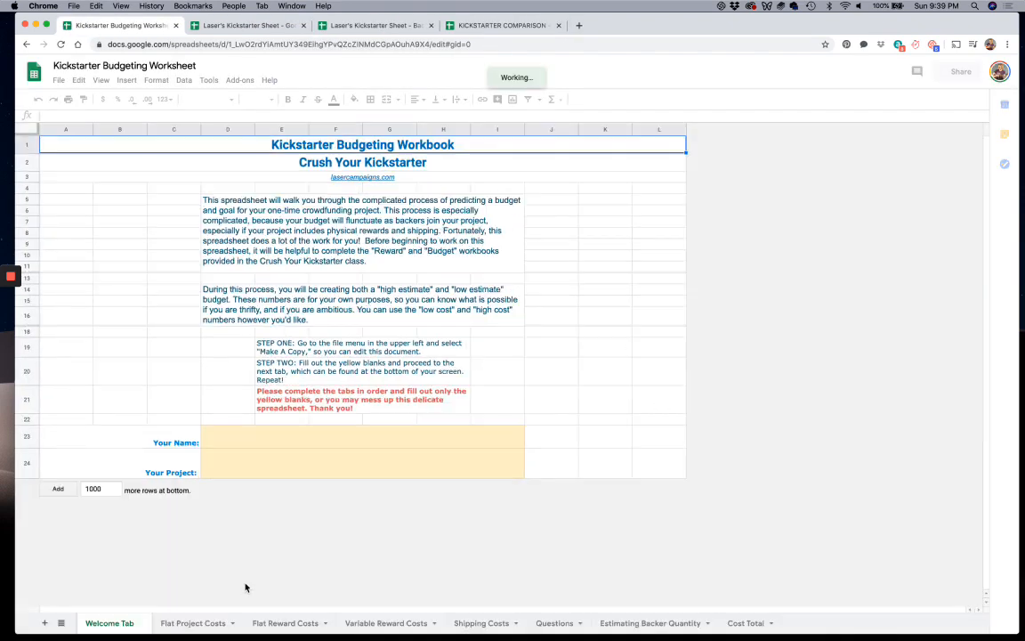
# Compare the instructions and layout of the Flat Project Costs and Flat Reward Costs sheets in the blank Kickstarter Budgeting Worksheet
pyautogui.click(208, 625)
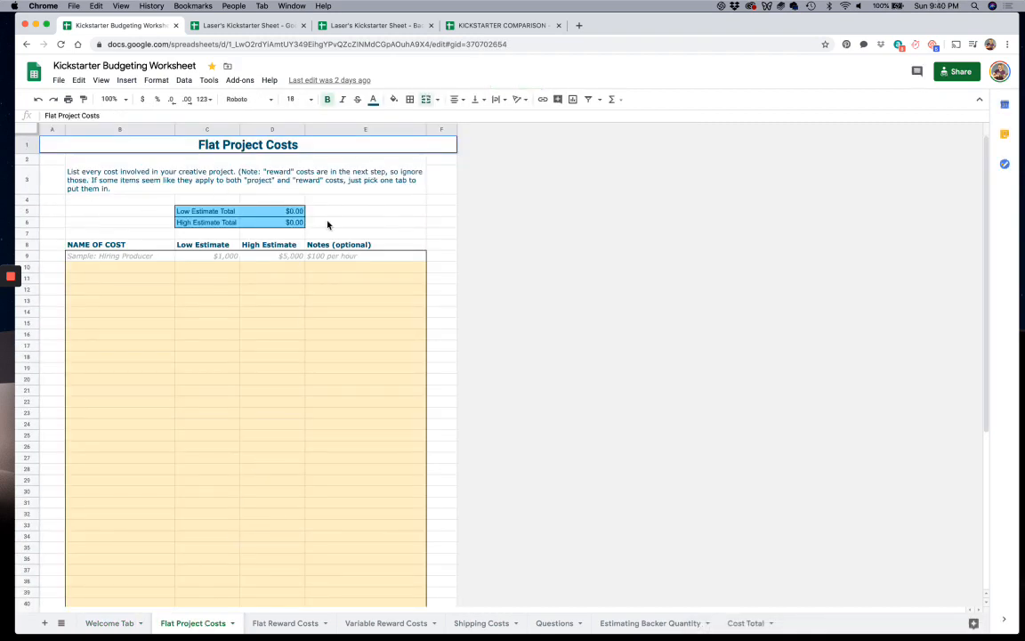
pyautogui.click(299, 177)
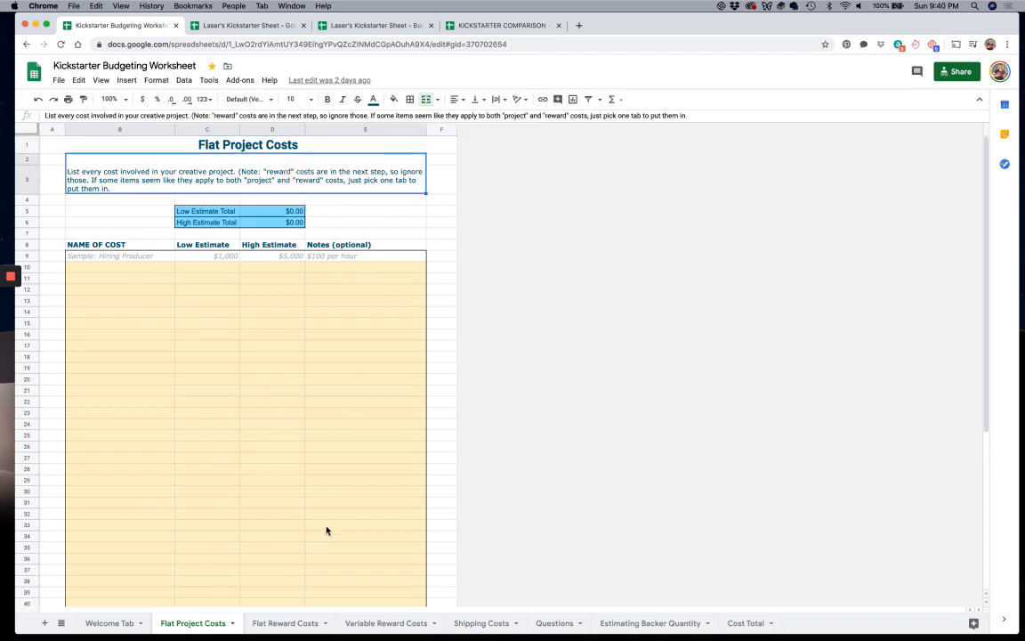
pyautogui.click(283, 620)
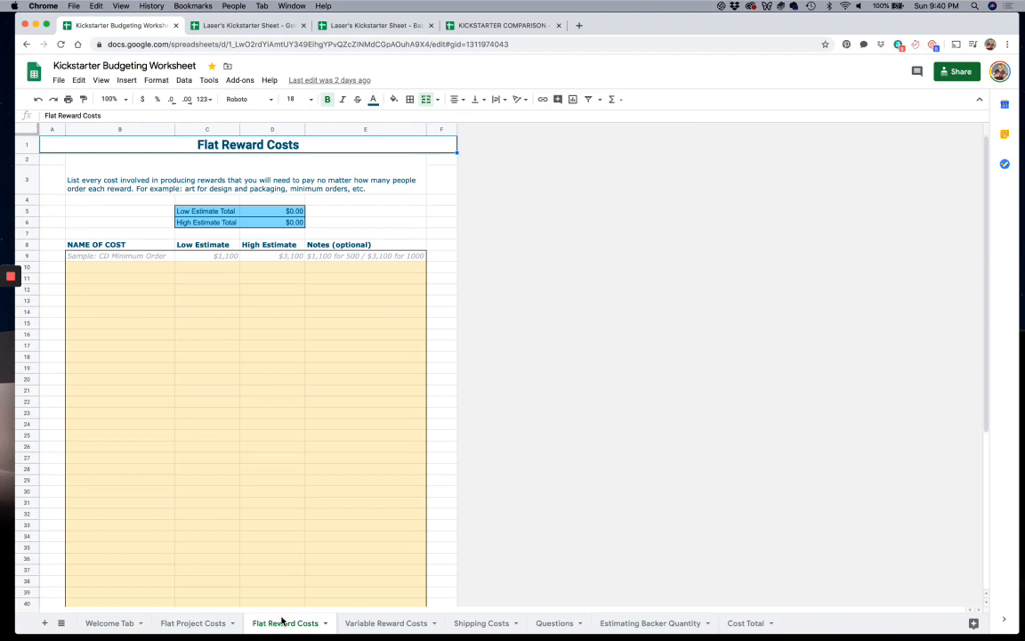
pyautogui.click(217, 627)
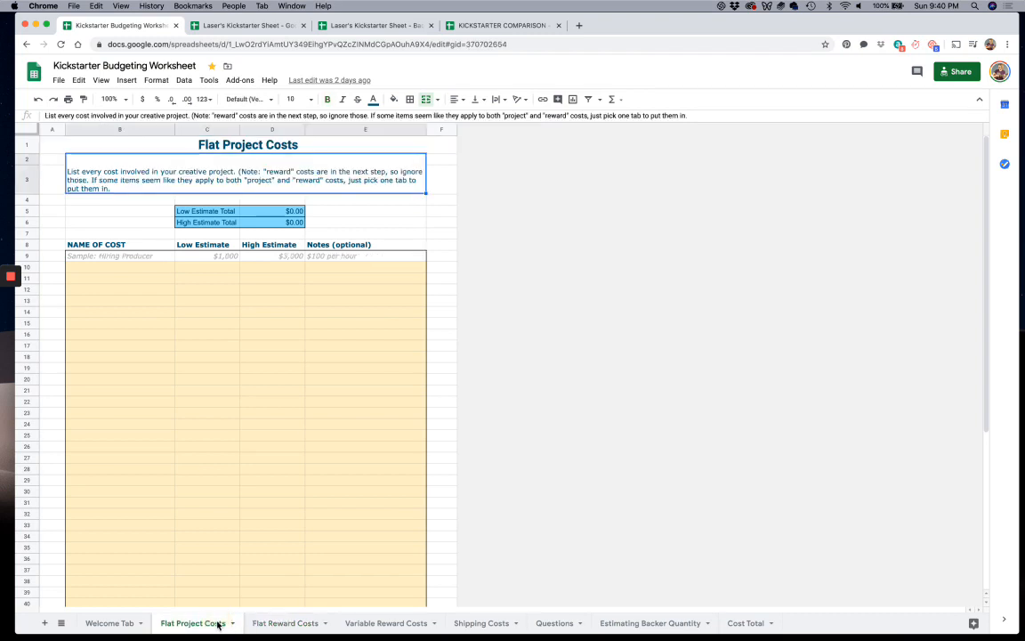
pyautogui.click(50, 159)
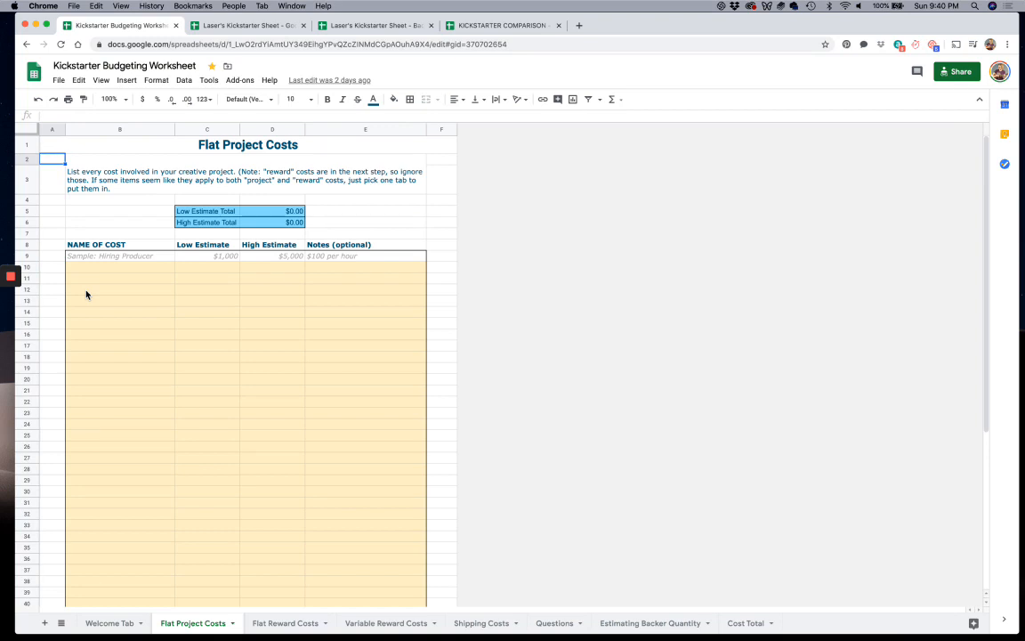
pyautogui.click(267, 623)
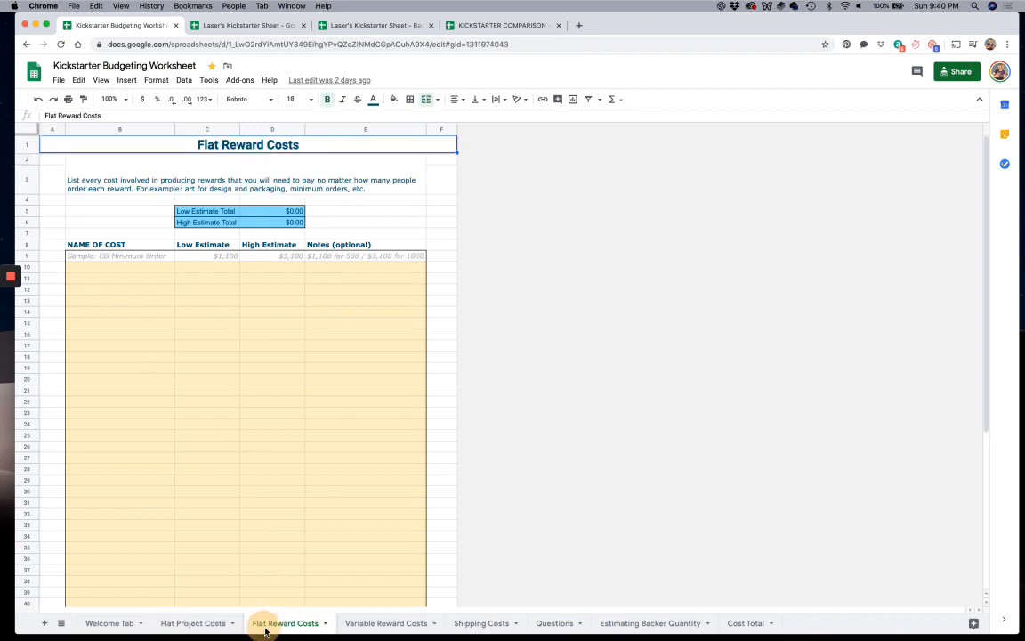
pyautogui.click(206, 629)
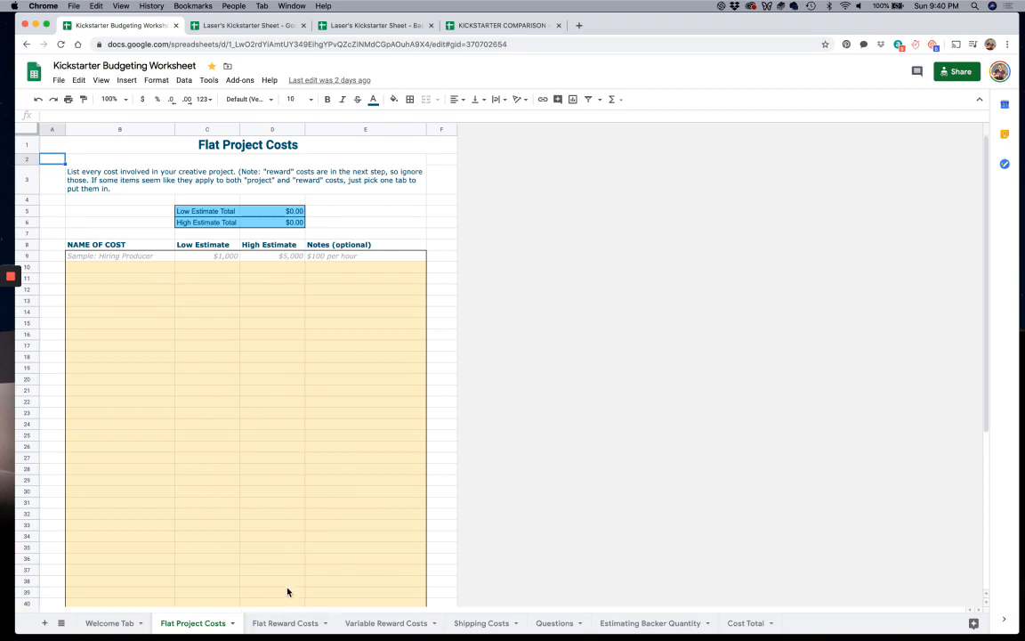
pyautogui.click(276, 623)
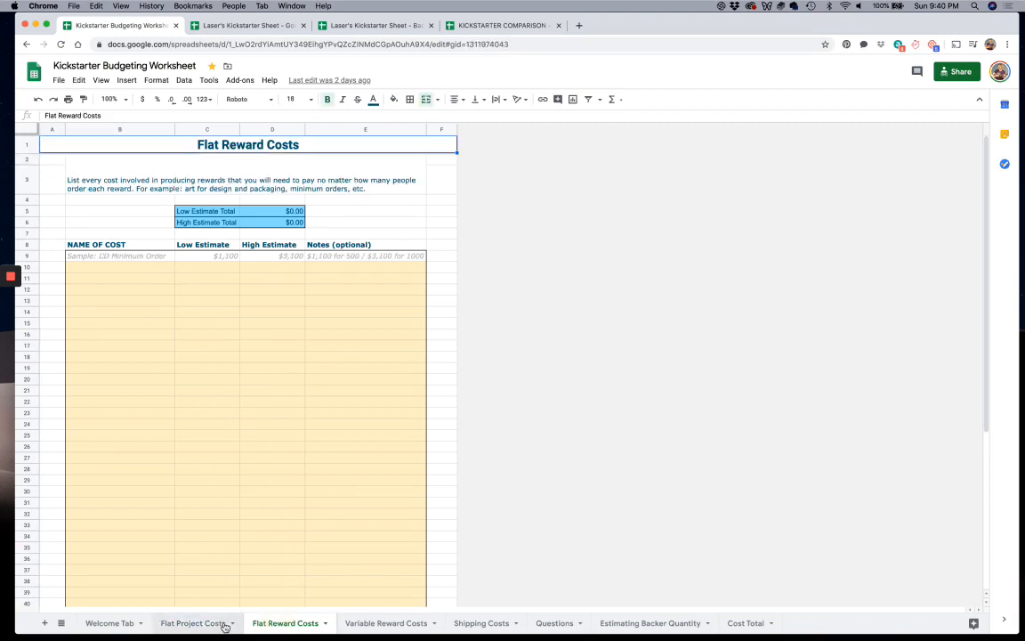
pyautogui.click(46, 235)
pyautogui.click(51, 211)
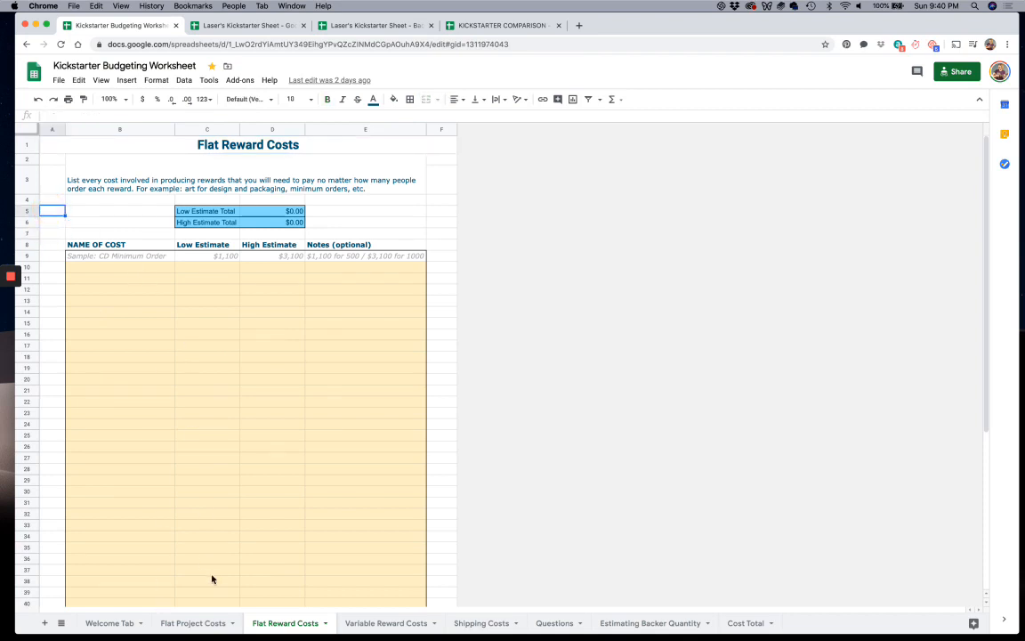
pyautogui.click(206, 623)
# Open Flat Project Costs in the filled-in Kickstarter Sheet and examine the low and high estimates for hiring a producer
pyautogui.click(278, 27)
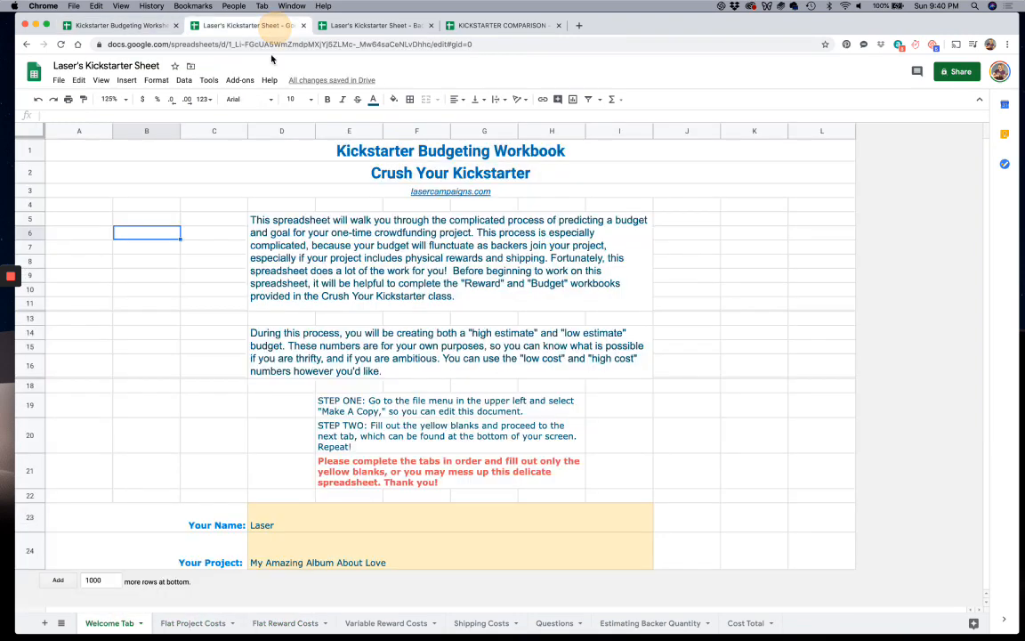
pyautogui.click(203, 629)
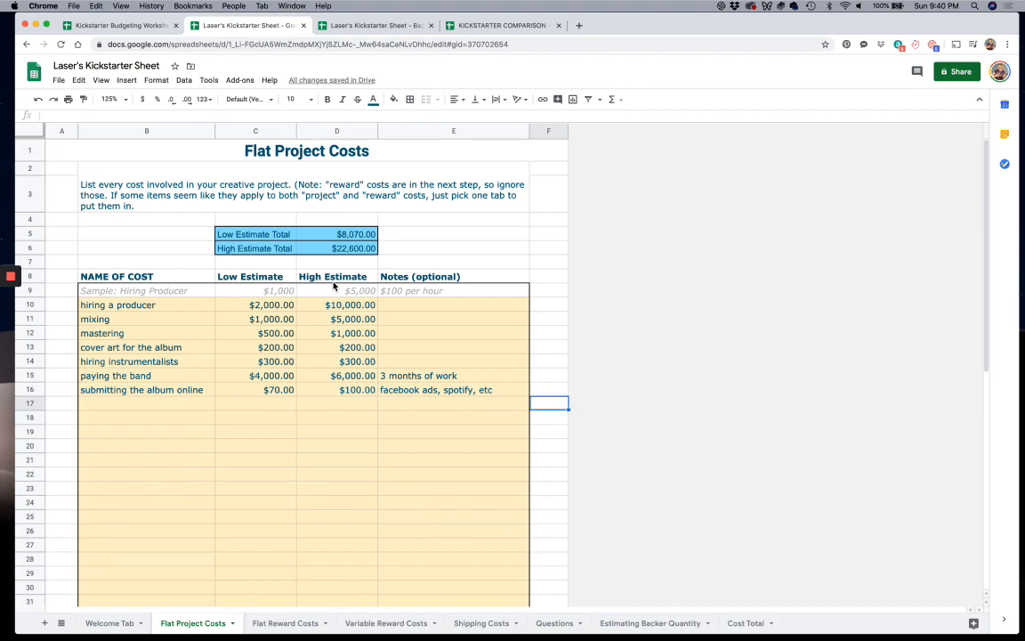
pyautogui.click(187, 307)
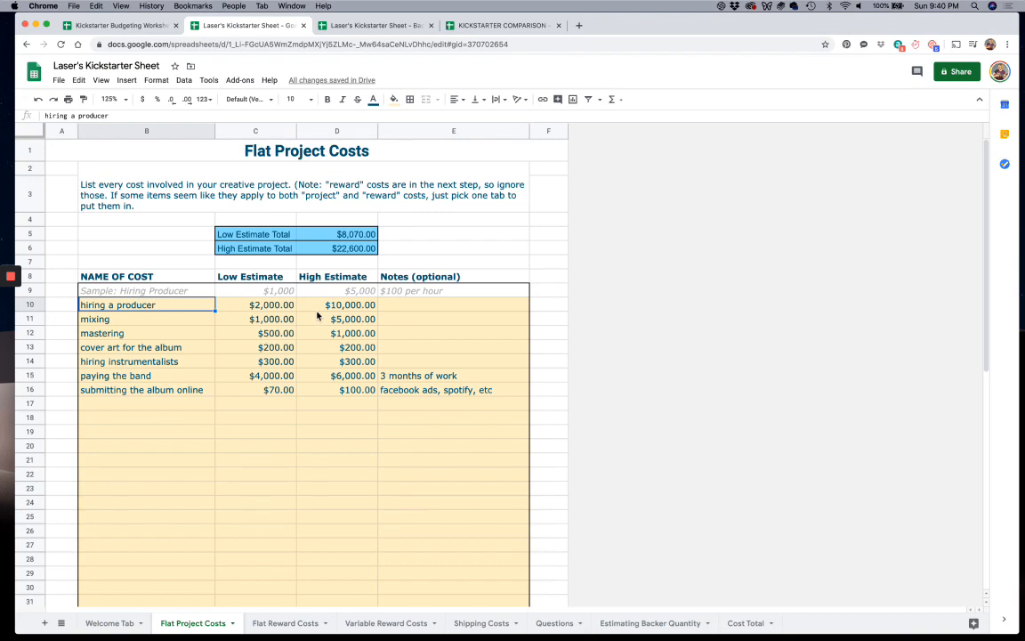
pyautogui.click(262, 309)
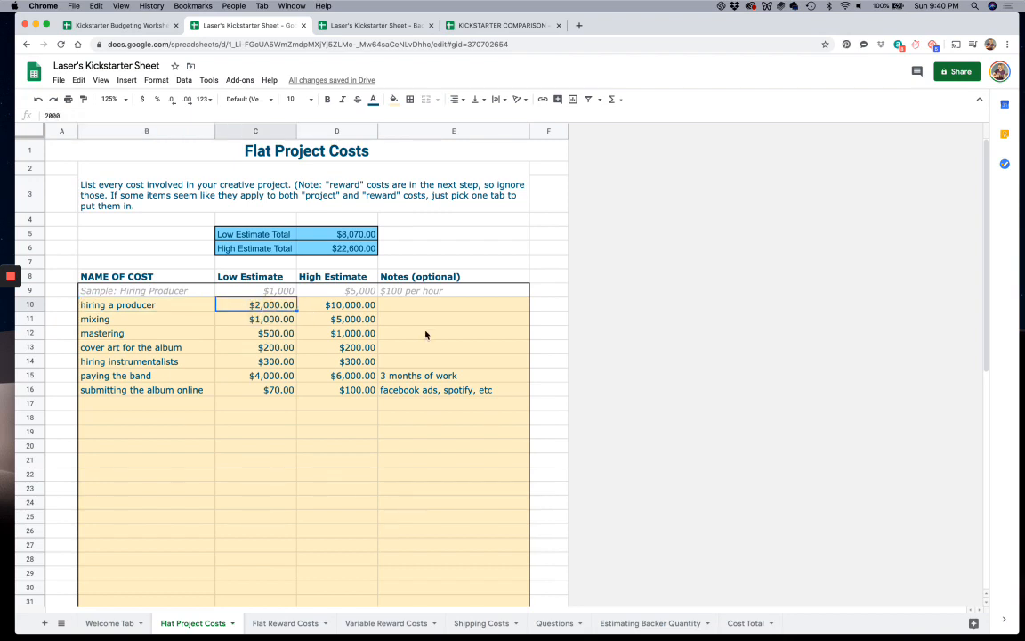
pyautogui.click(344, 306)
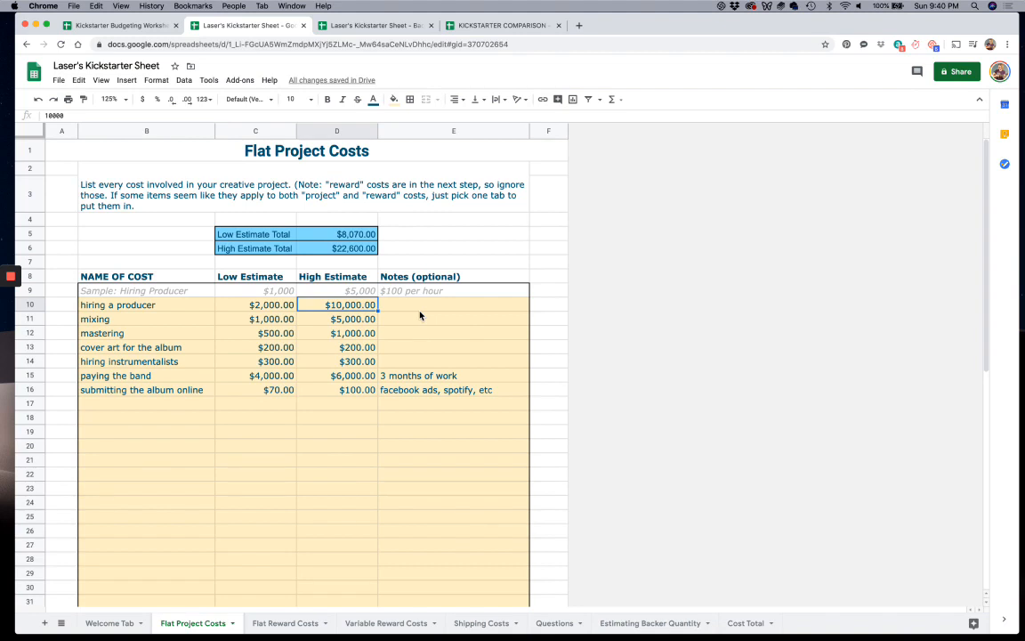
# Review the low and high estimates for mixing, mastering, album cover art and hiring instrumentalists
pyautogui.click(291, 326)
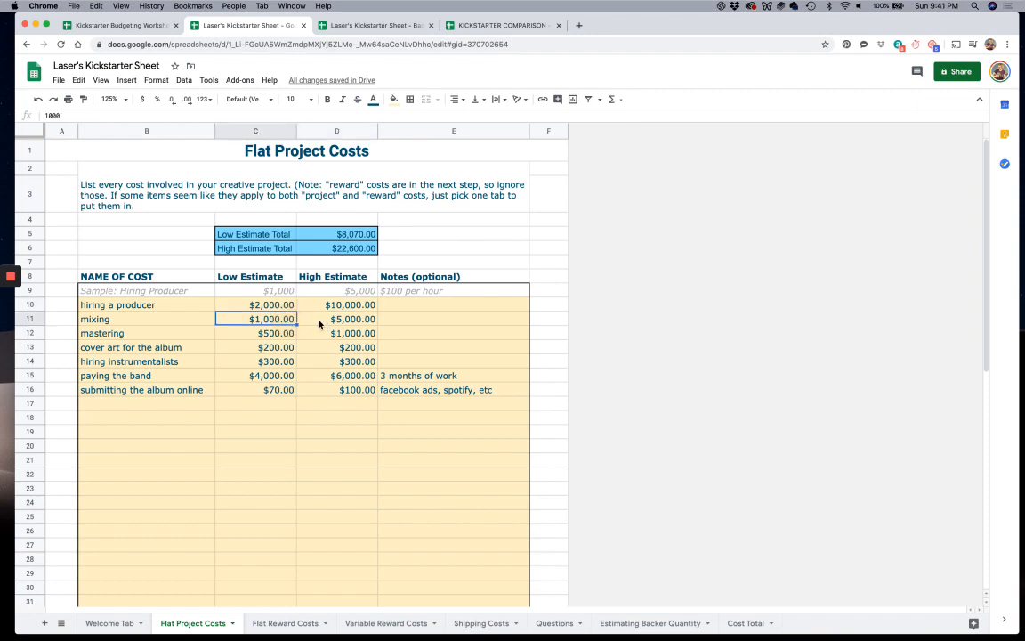
pyautogui.click(319, 324)
pyautogui.click(277, 333)
pyautogui.click(306, 333)
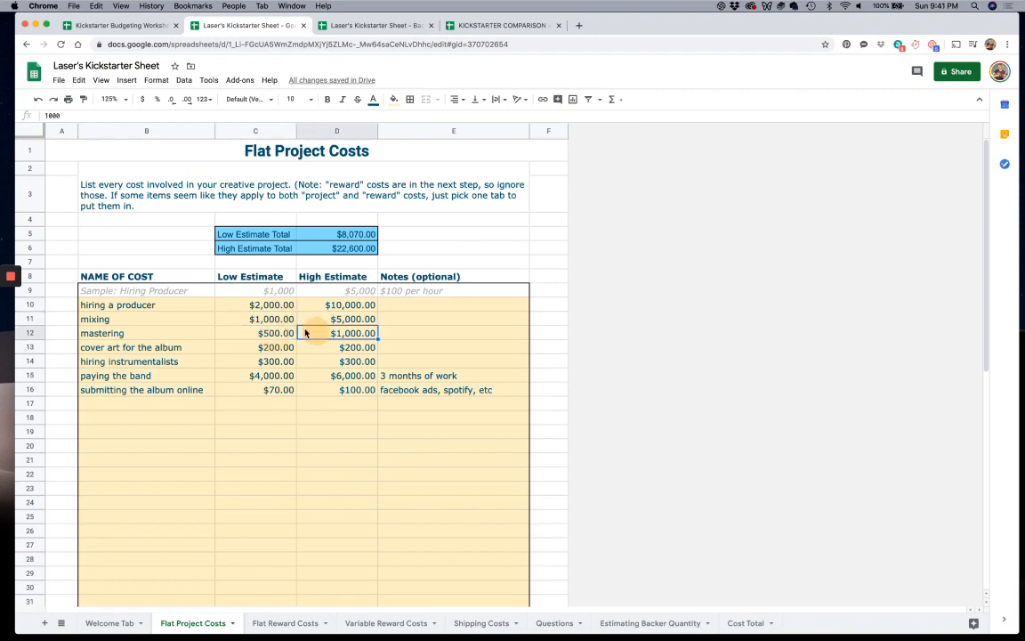
pyautogui.click(194, 347)
pyautogui.click(263, 347)
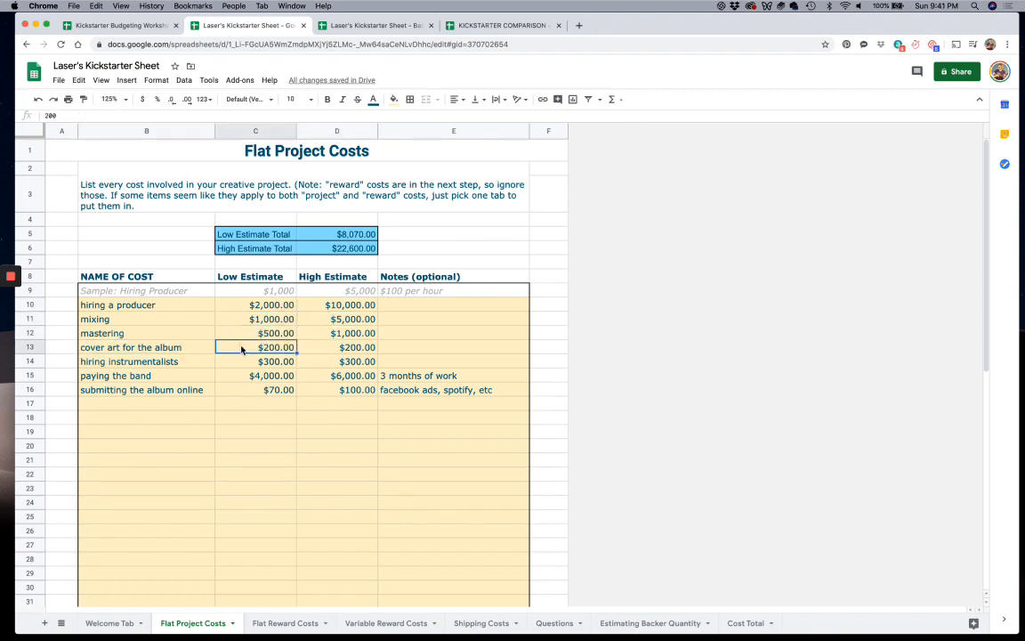
pyautogui.click(320, 352)
pyautogui.click(198, 369)
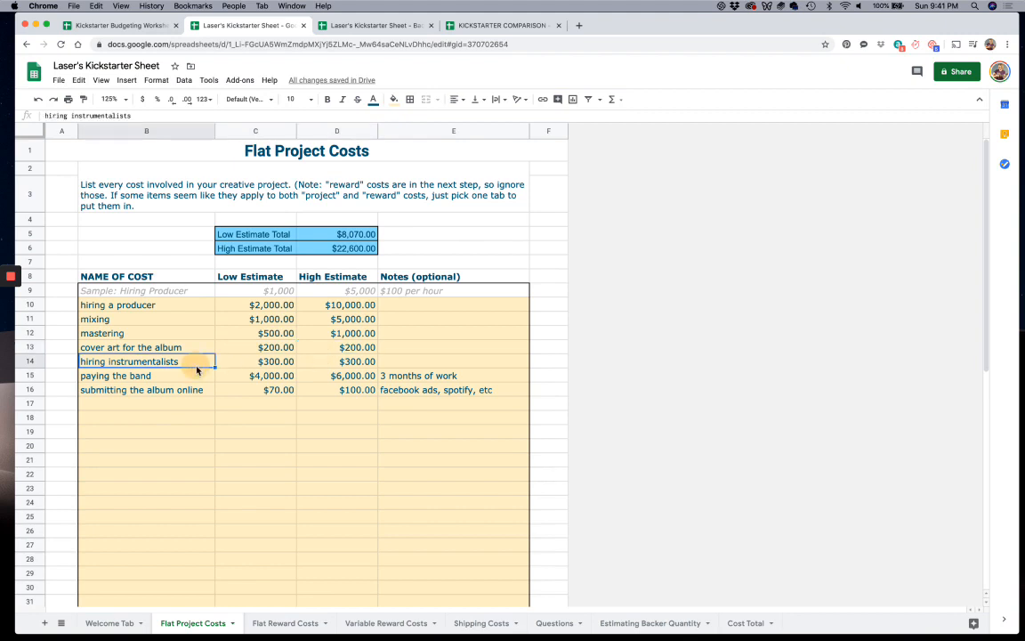
pyautogui.click(262, 363)
pyautogui.click(307, 363)
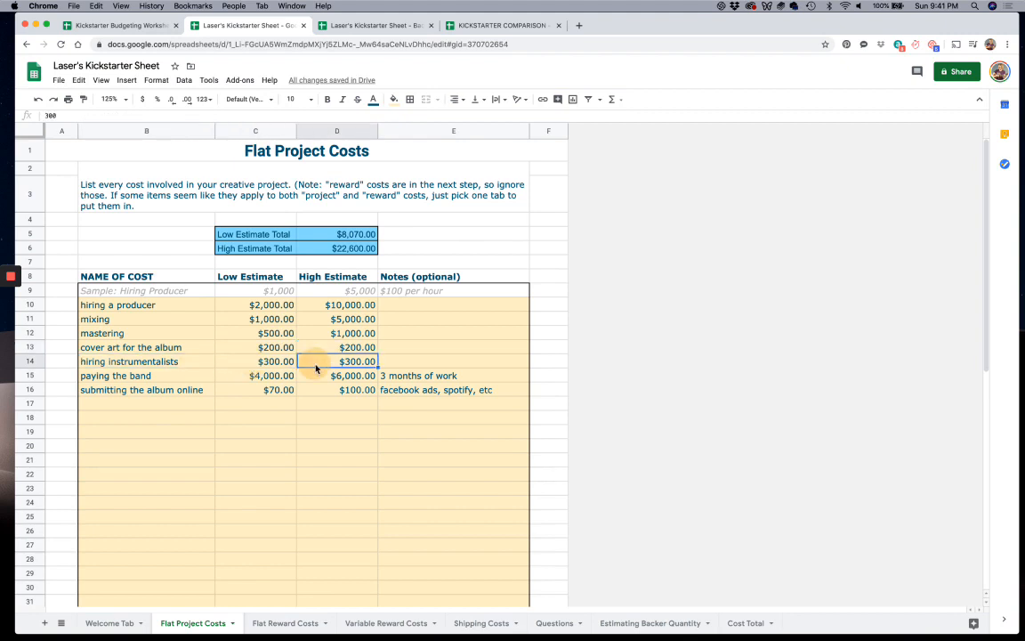
# Review the low and high estimates and notes for paying the band and submitting the album online
pyautogui.click(177, 376)
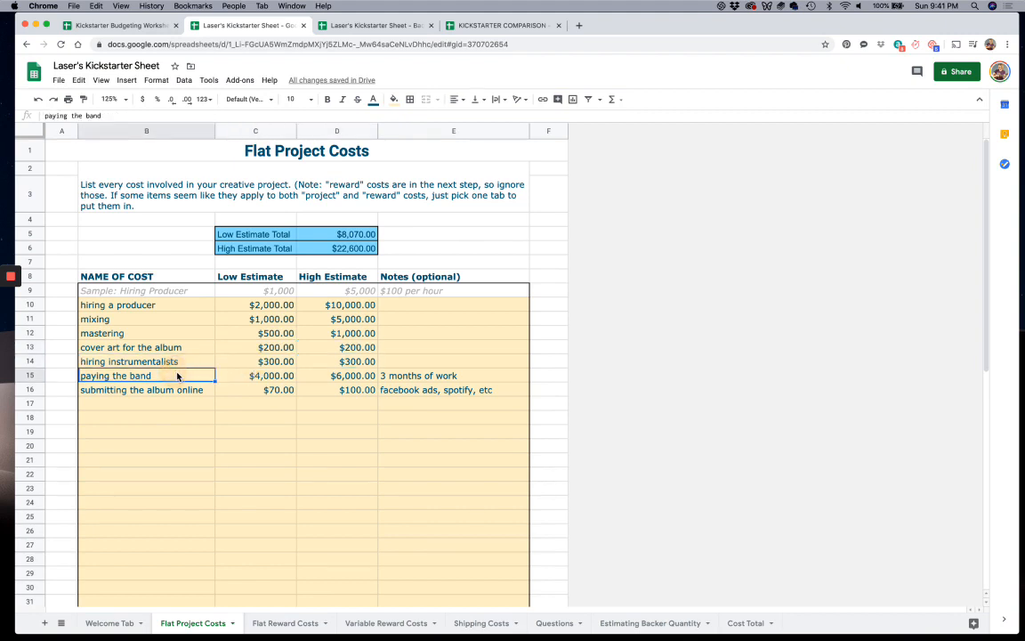
pyautogui.click(249, 380)
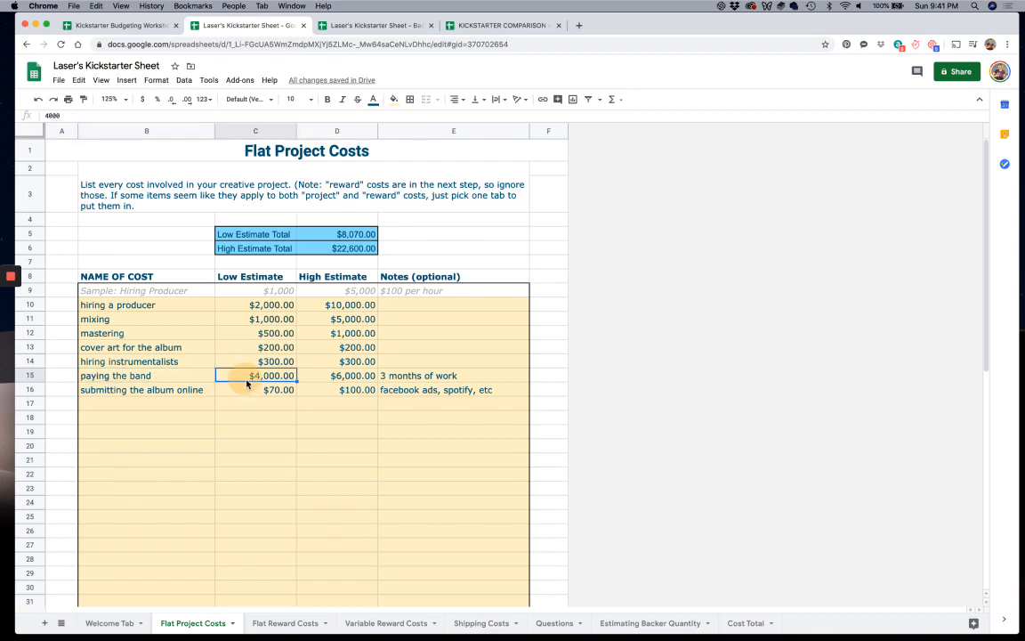
pyautogui.click(338, 376)
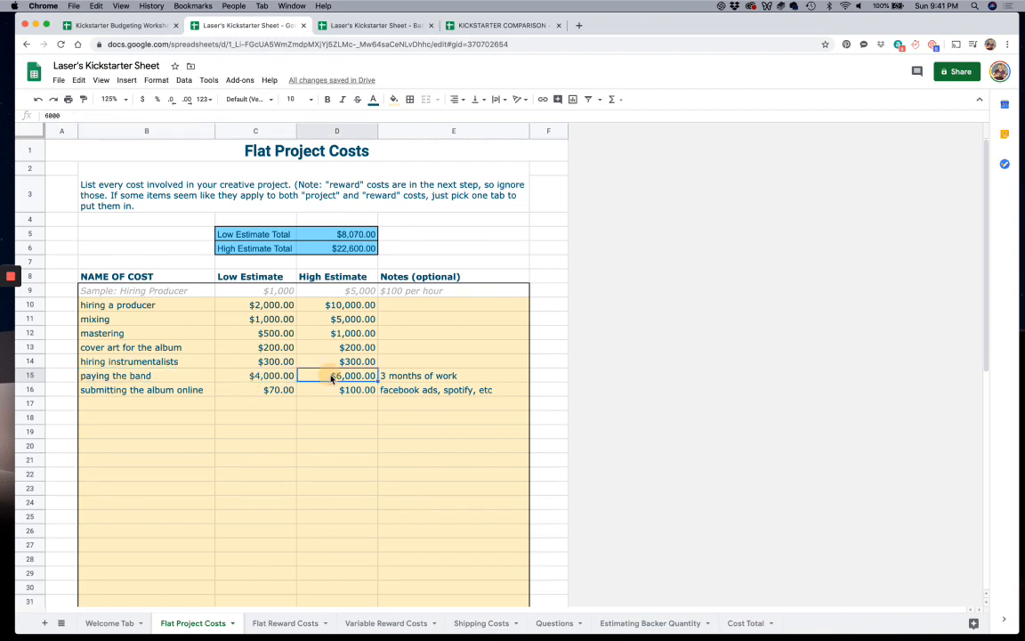
pyautogui.click(257, 362)
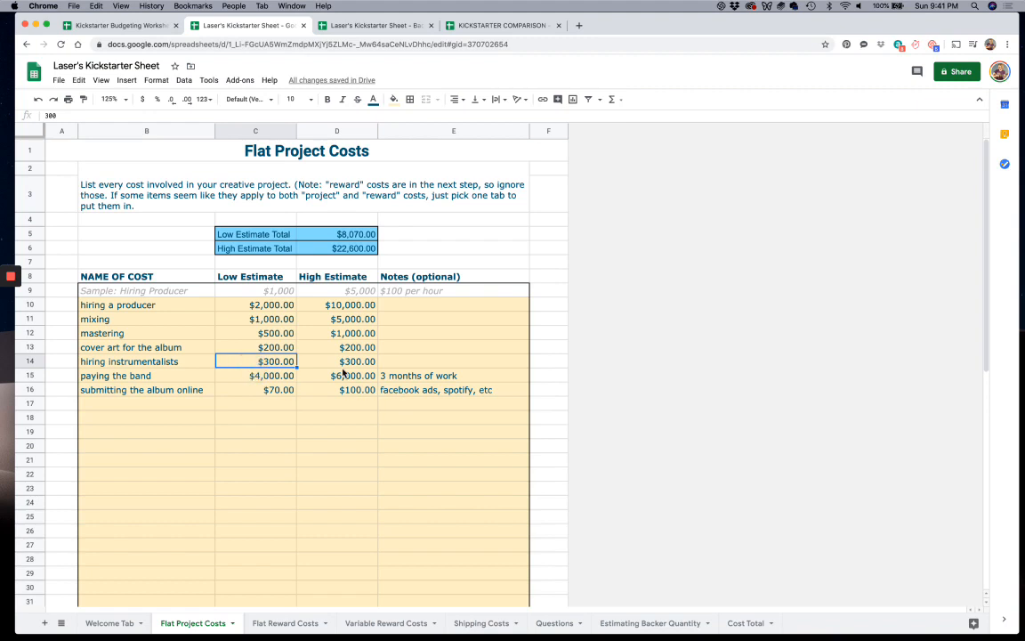
pyautogui.click(341, 376)
pyautogui.click(189, 395)
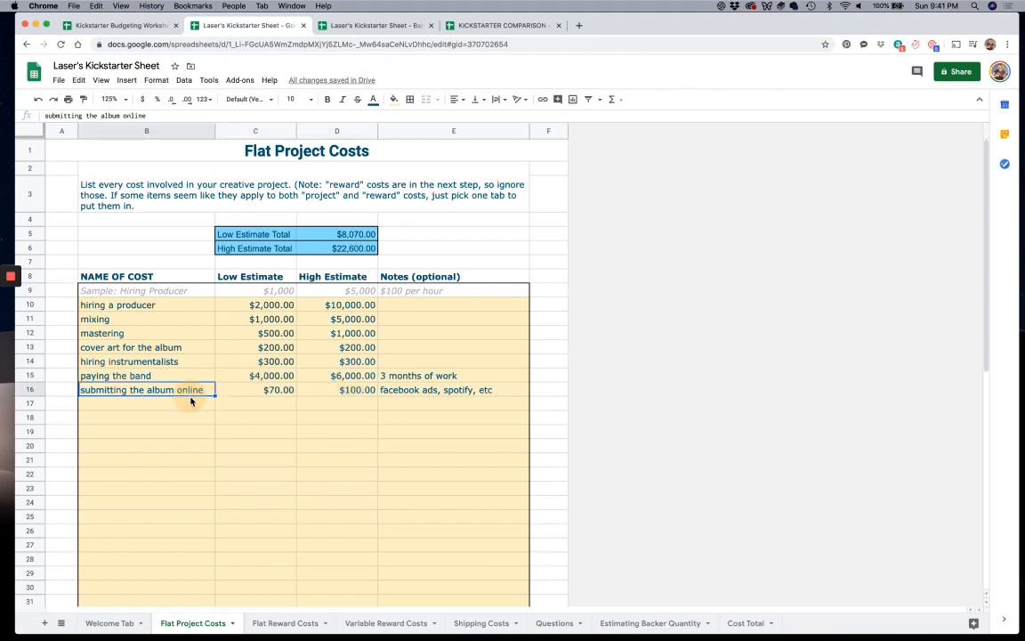
pyautogui.click(255, 393)
pyautogui.click(304, 393)
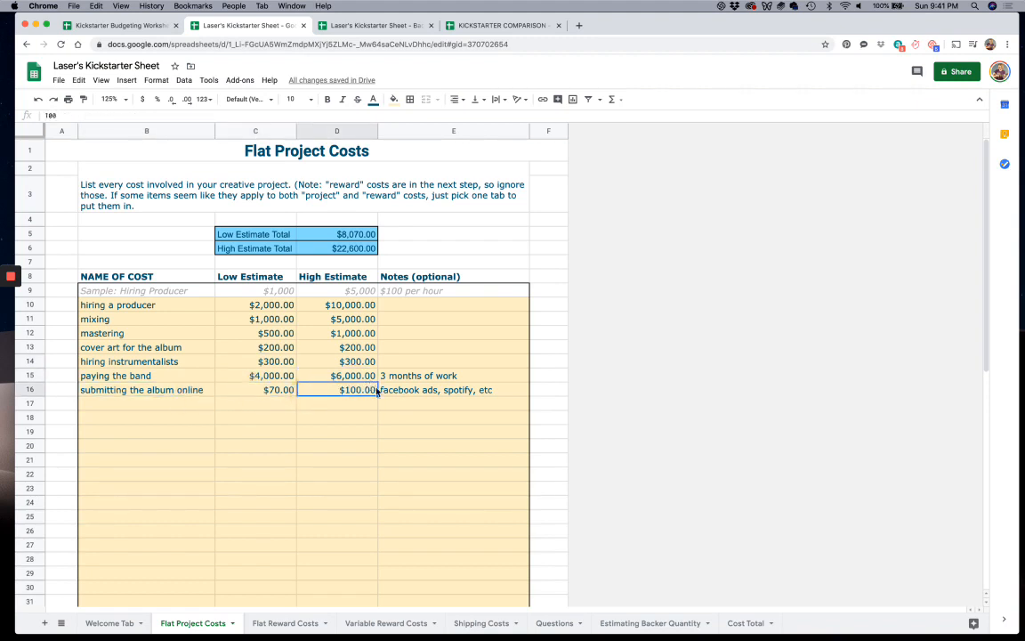
pyautogui.click(418, 400)
pyautogui.click(384, 391)
pyautogui.click(359, 399)
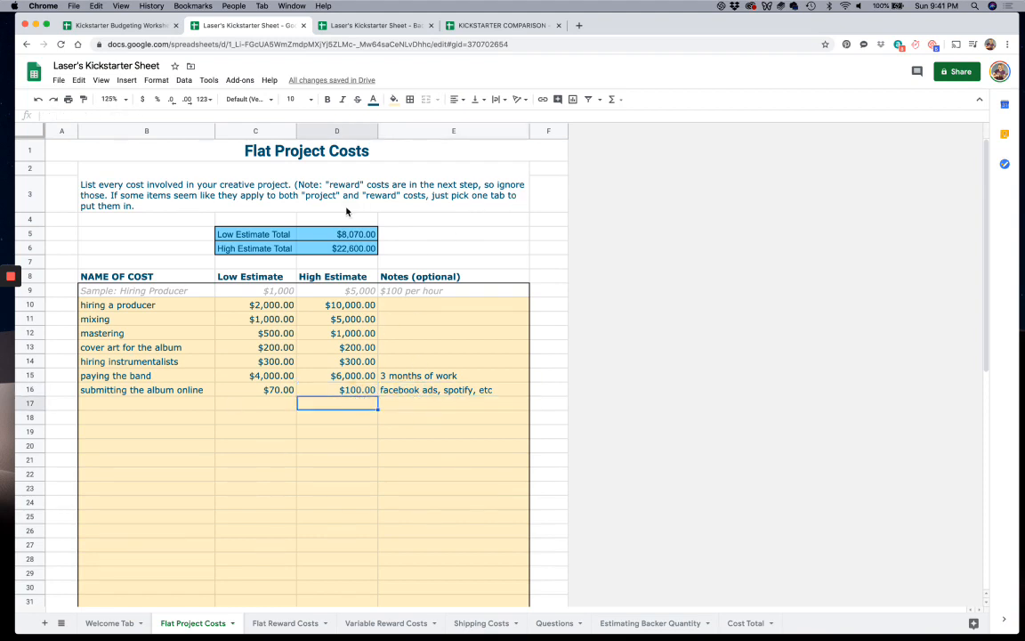
# Examine the cost name and estimate columns and the optional notes column of the Flat Project Costs list
pyautogui.click(134, 305)
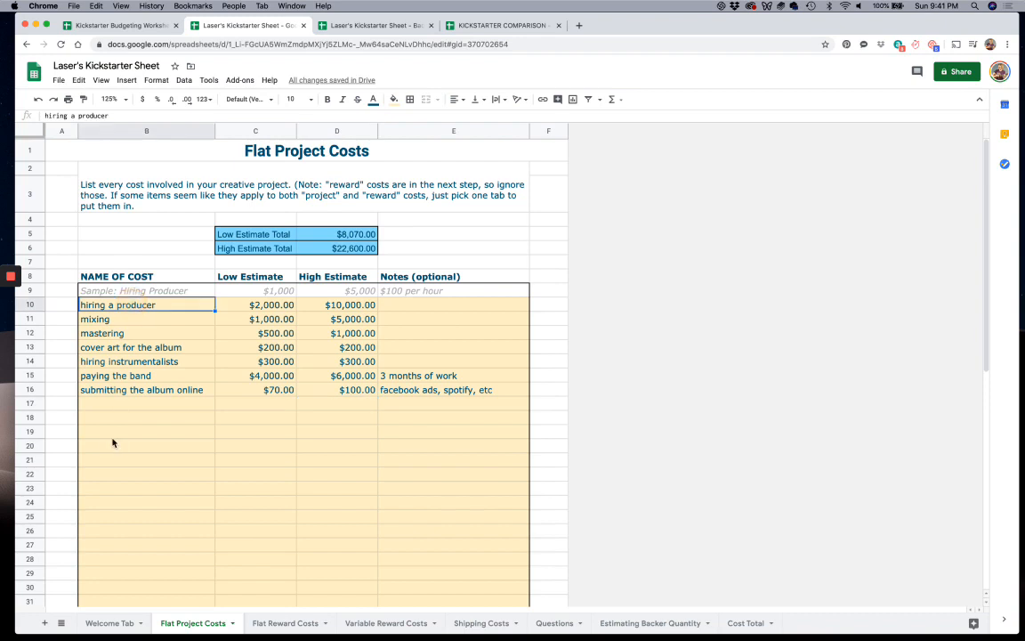
pyautogui.click(112, 431)
pyautogui.click(363, 424)
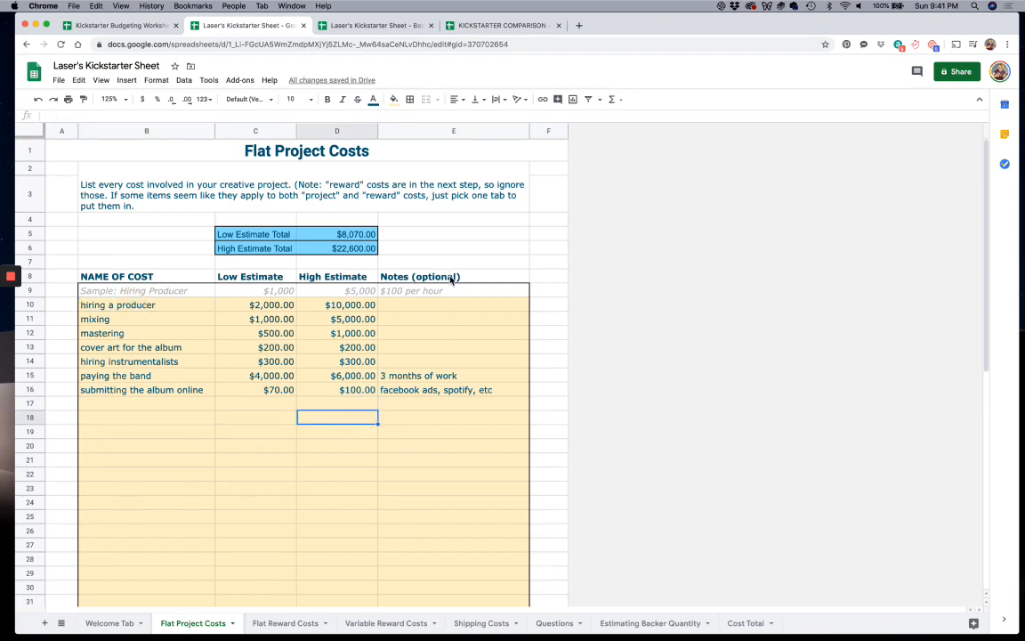
pyautogui.click(428, 279)
pyautogui.click(331, 474)
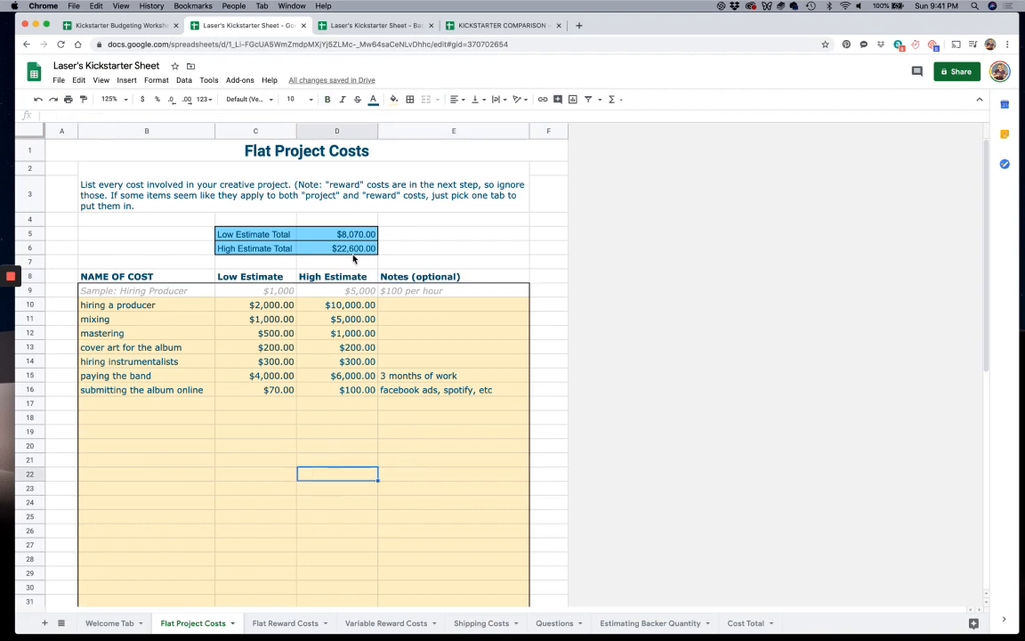
# Clear the high estimate for submitting the album online and re-enter it as 100
pyautogui.click(321, 392)
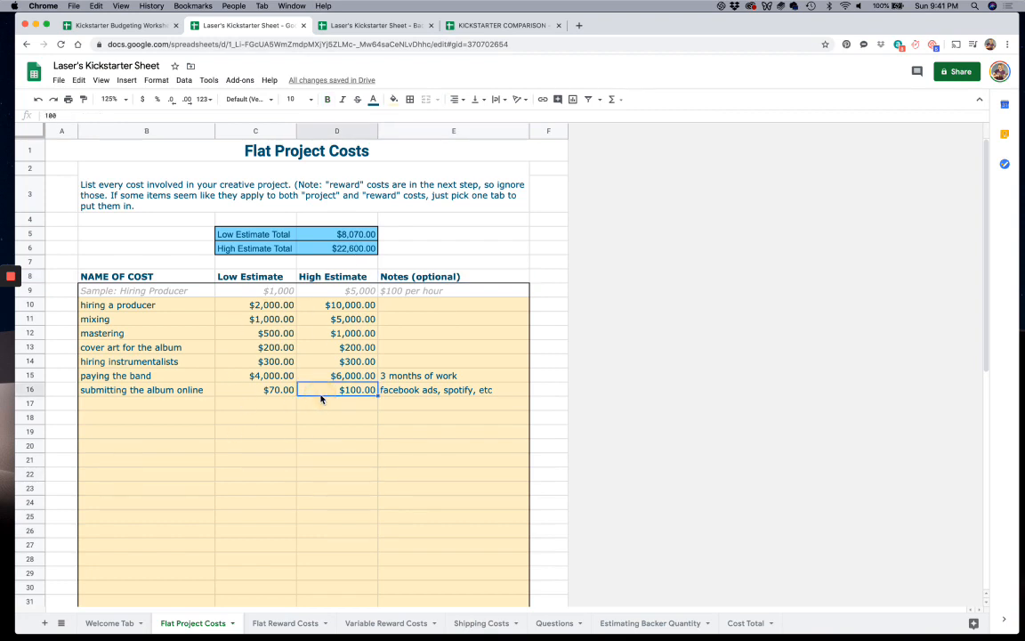
pyautogui.press('BackSpace')
pyautogui.write('100')
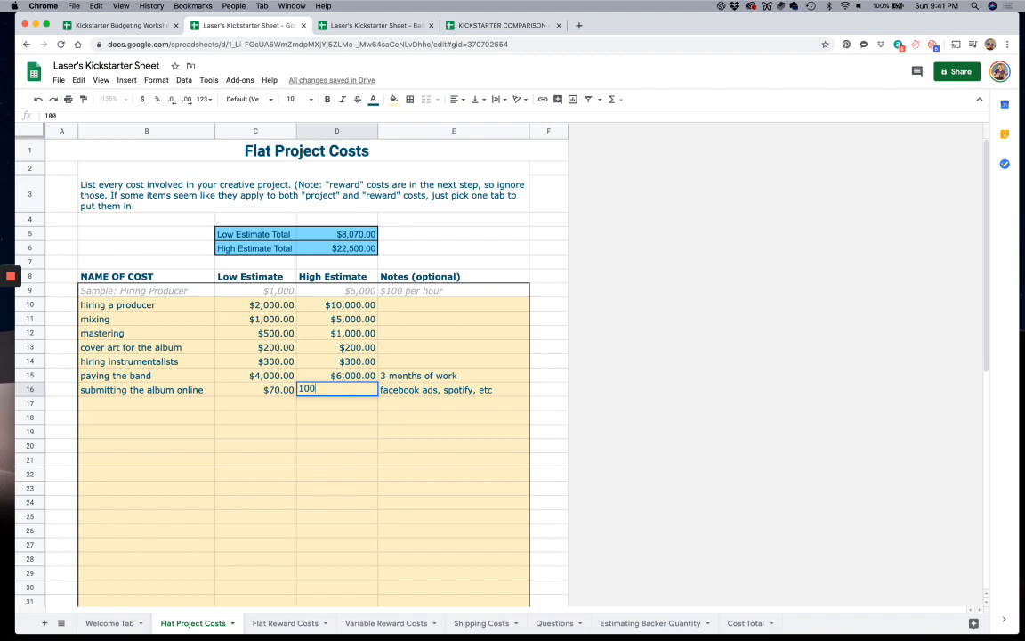
pyautogui.press('Return')
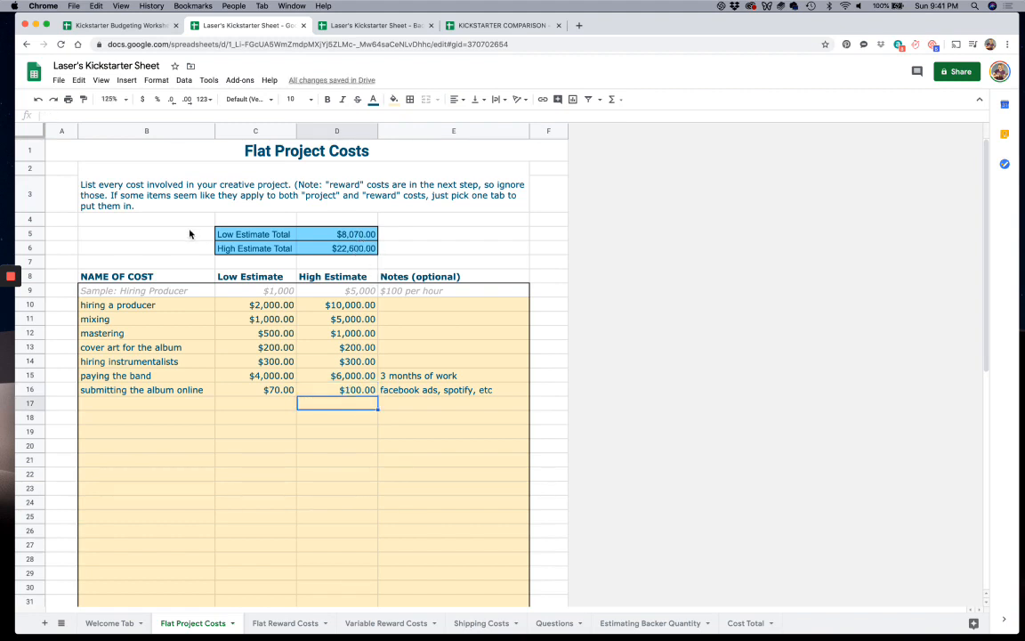
# Check the low and high estimate totals of the flat project costs
pyautogui.click(233, 235)
pyautogui.click(364, 235)
pyautogui.click(410, 248)
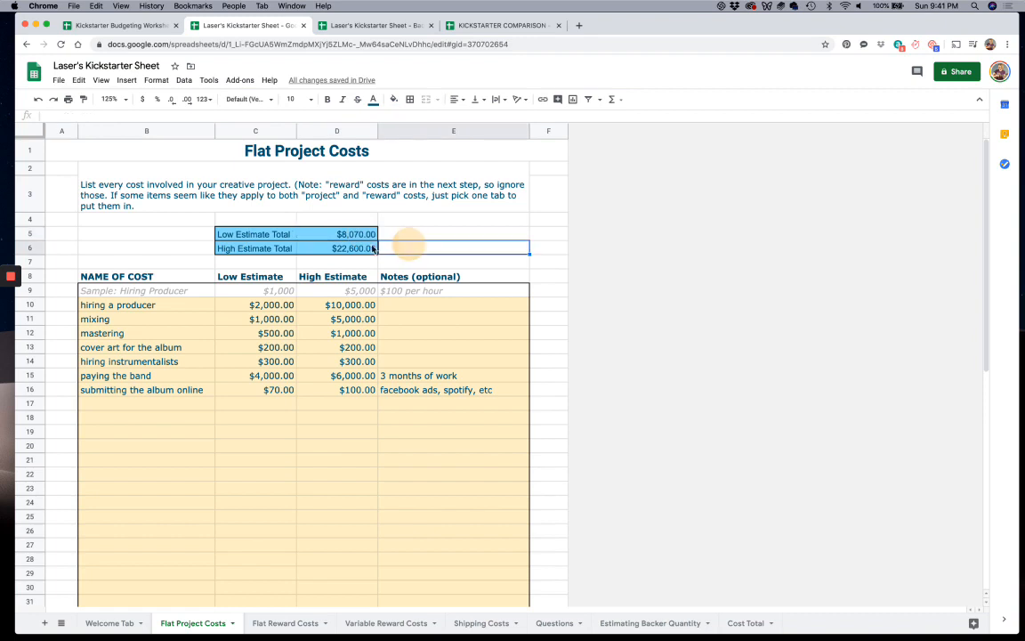
# On the Flat Reward Costs sheet, add the note "200 CDs / 500 CDs" to the CD minimum order
pyautogui.click(284, 624)
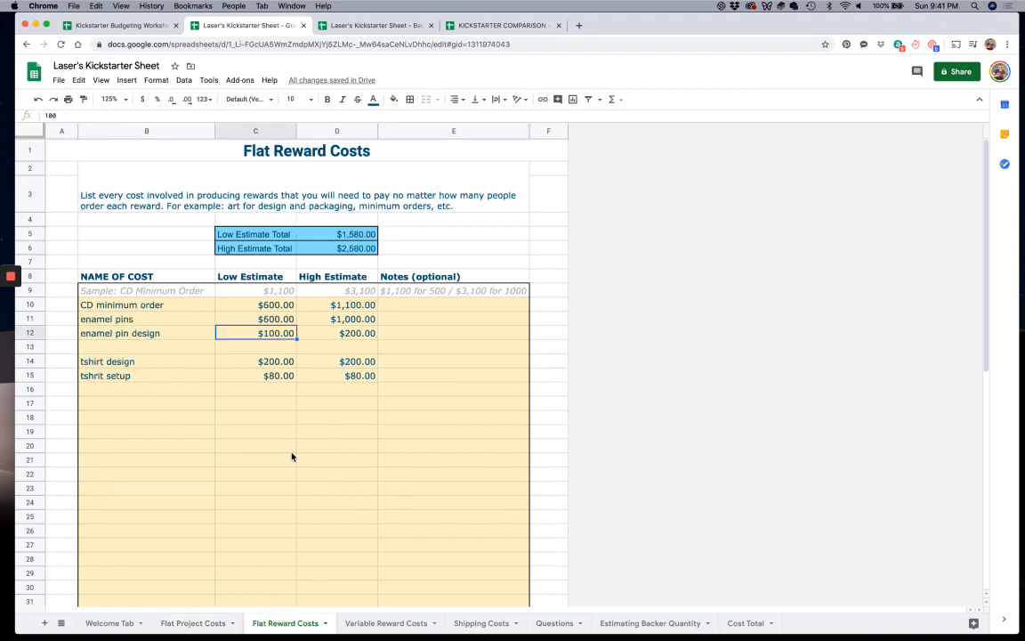
pyautogui.click(201, 404)
pyautogui.click(151, 305)
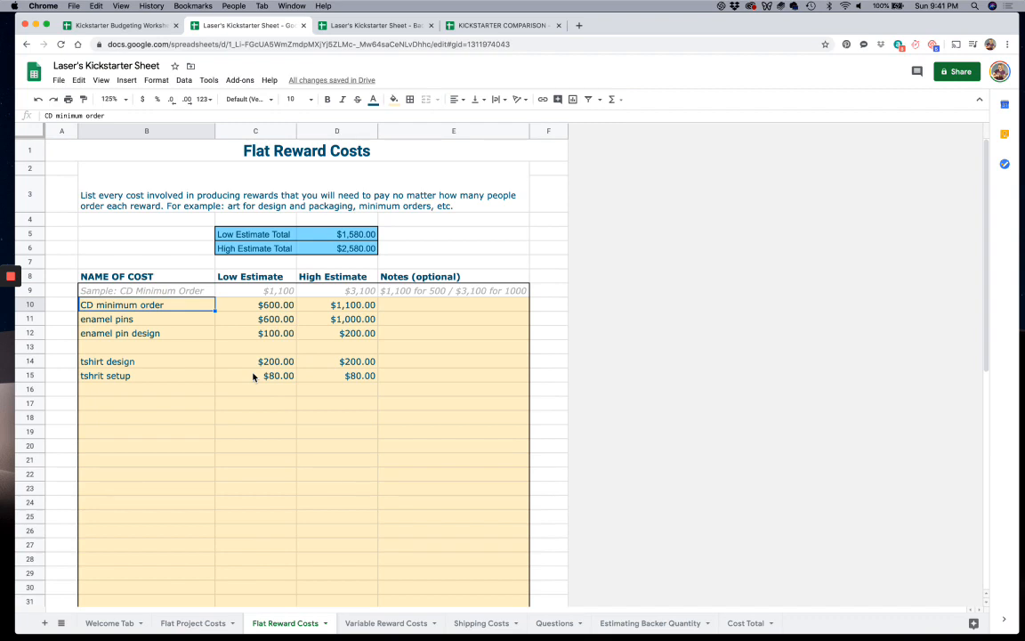
pyautogui.press('Right')
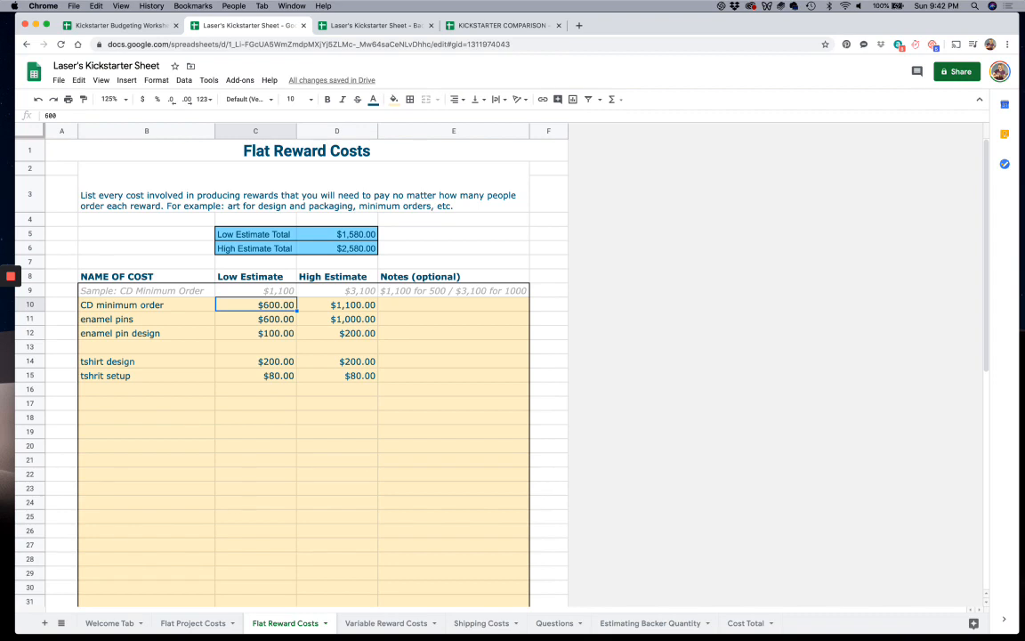
pyautogui.press('Right')
pyautogui.press('Right')
pyautogui.write('200 CDs')
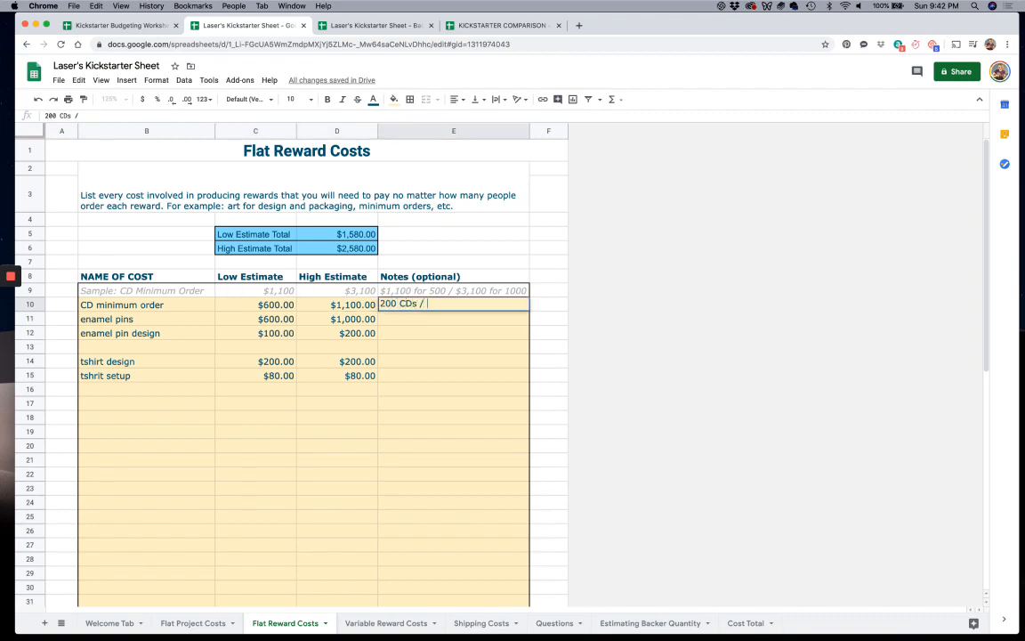
pyautogui.write(' / 500 CDs')
pyautogui.click(283, 386)
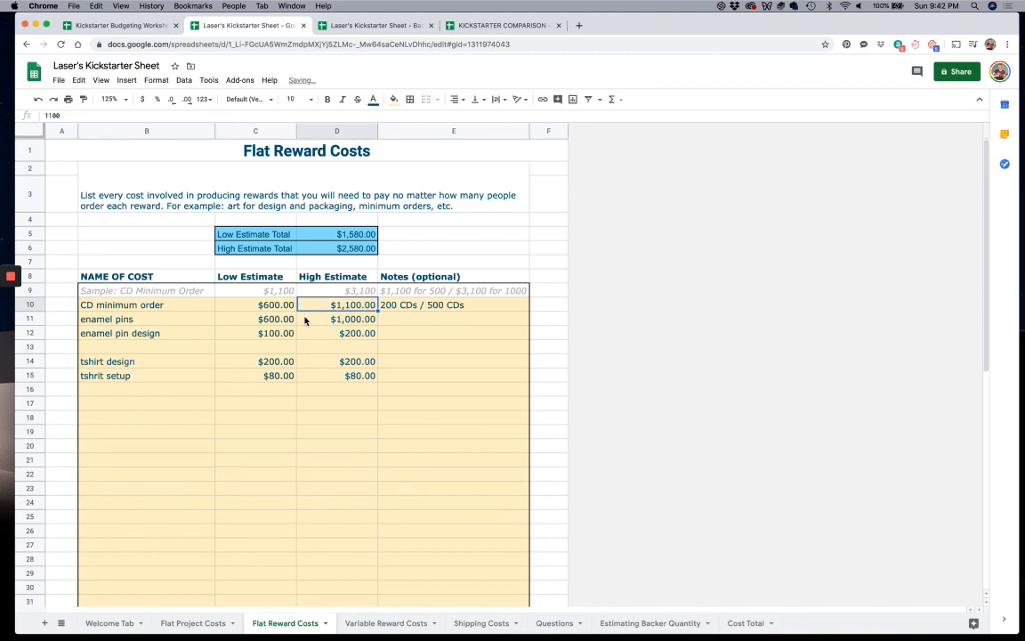
# Review the low and high estimates for enamel pins, enamel pin design, T-shirt design and T-shirt setup
pyautogui.click(277, 320)
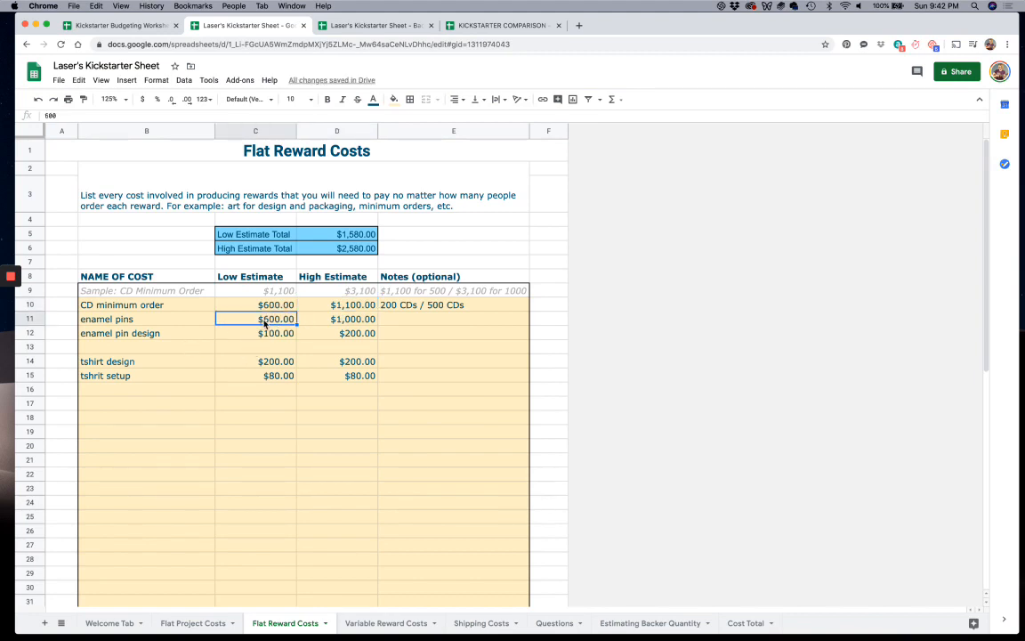
pyautogui.click(336, 321)
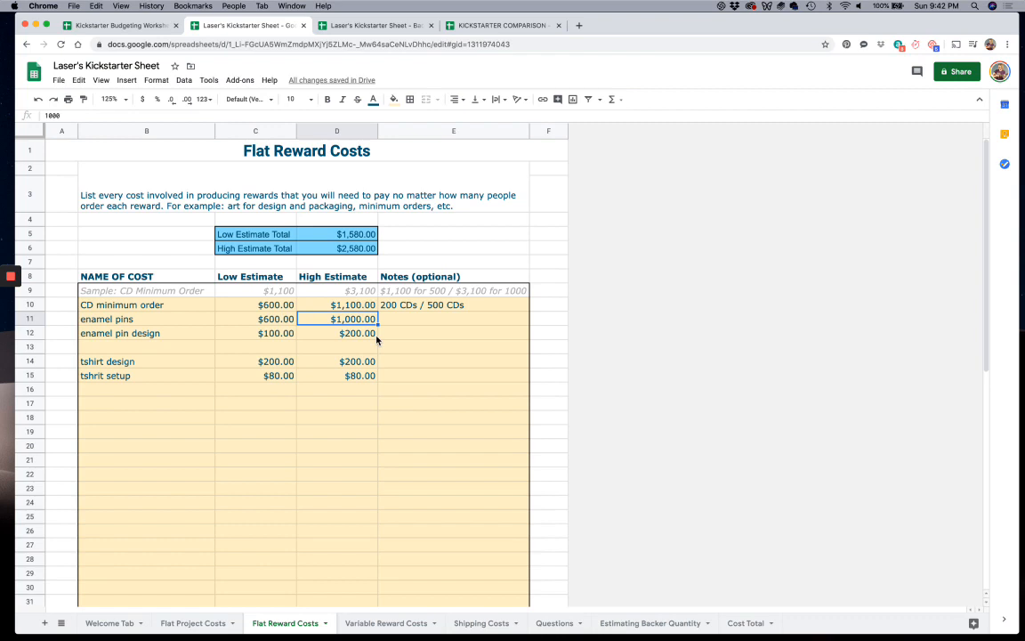
pyautogui.click(252, 347)
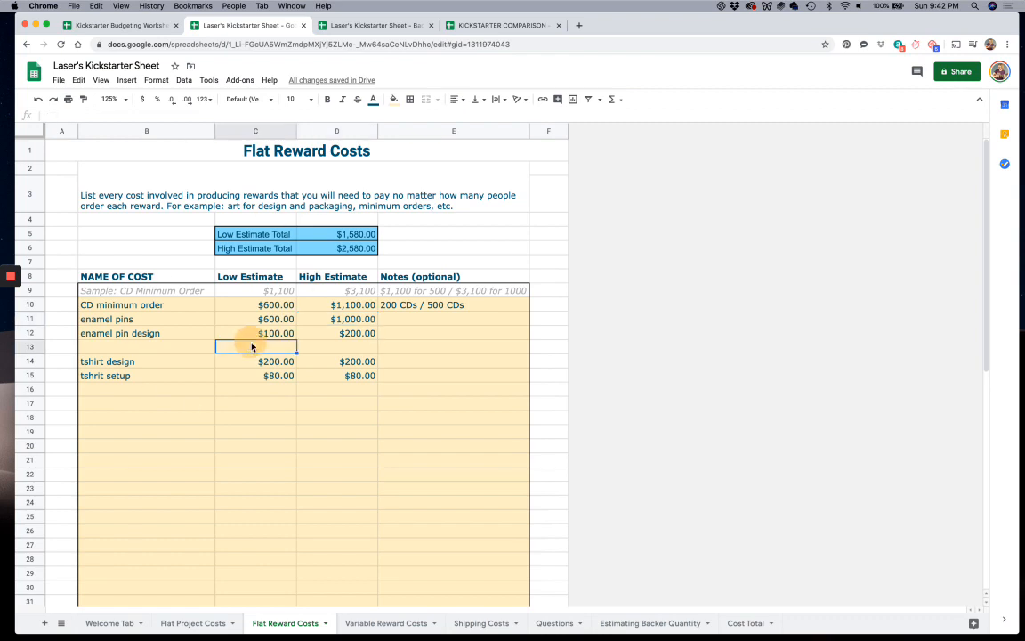
pyautogui.click(278, 337)
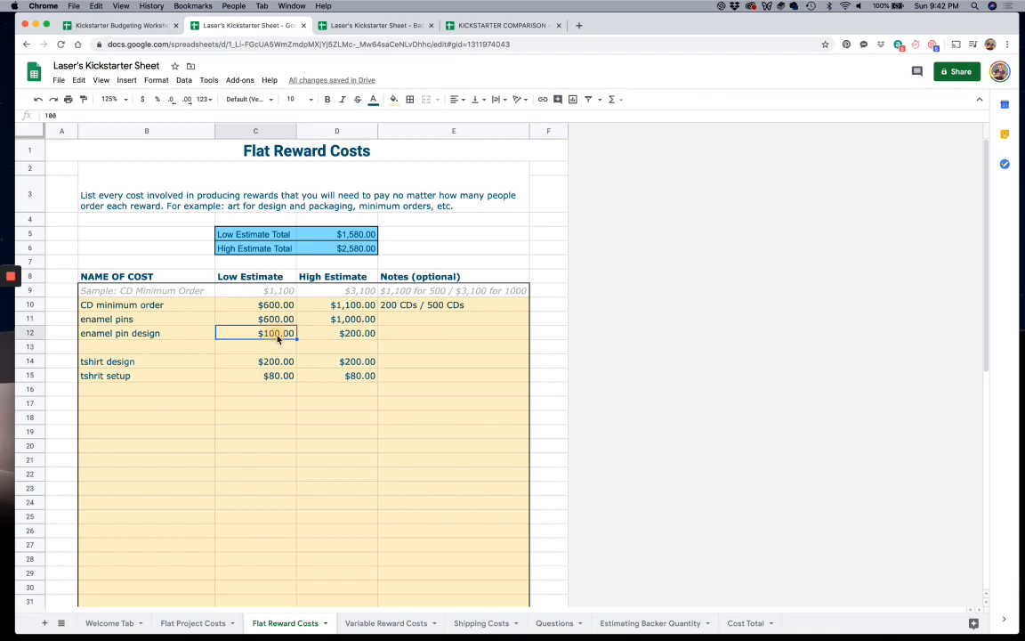
pyautogui.click(314, 339)
pyautogui.click(316, 361)
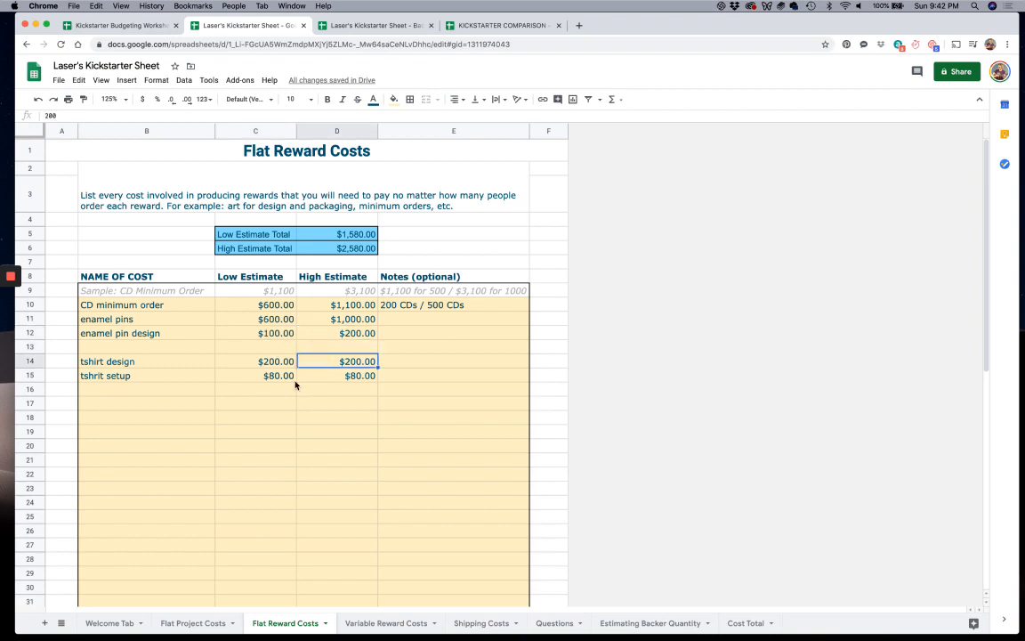
pyautogui.click(278, 378)
pyautogui.press('Left')
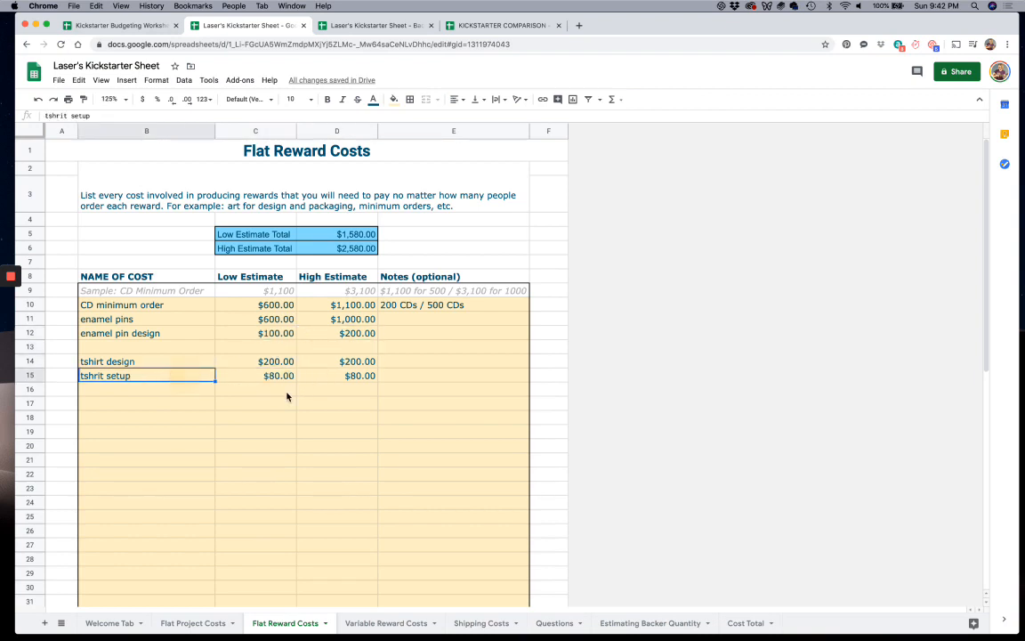
pyautogui.click(298, 390)
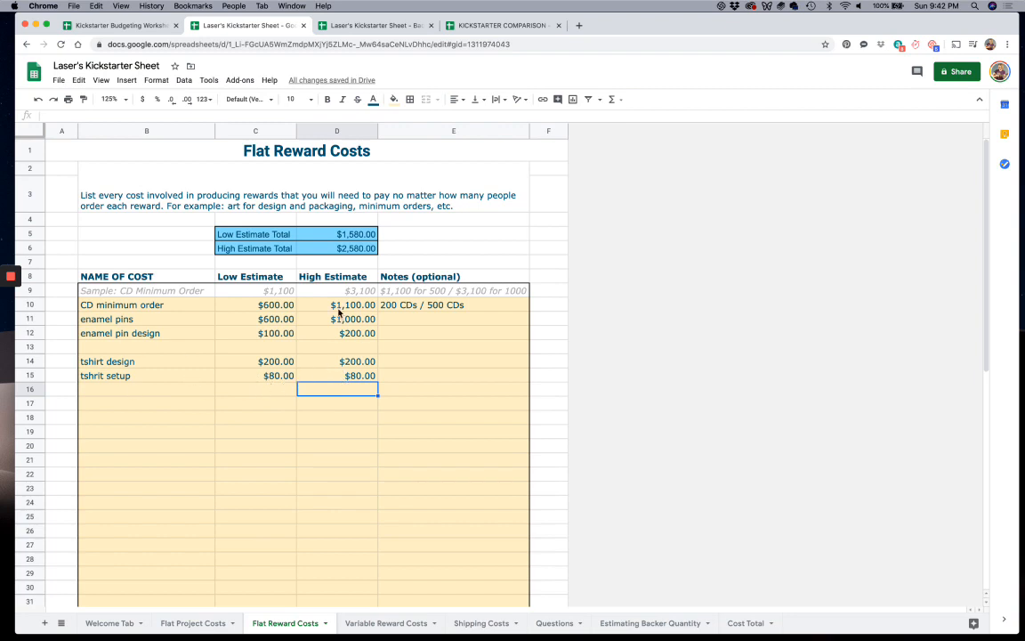
# View Variable Reward Costs in the filled-in Kickstarter Sheet, and open the same sheet in the blank Kickstarter Budgeting Worksheet
pyautogui.click(346, 623)
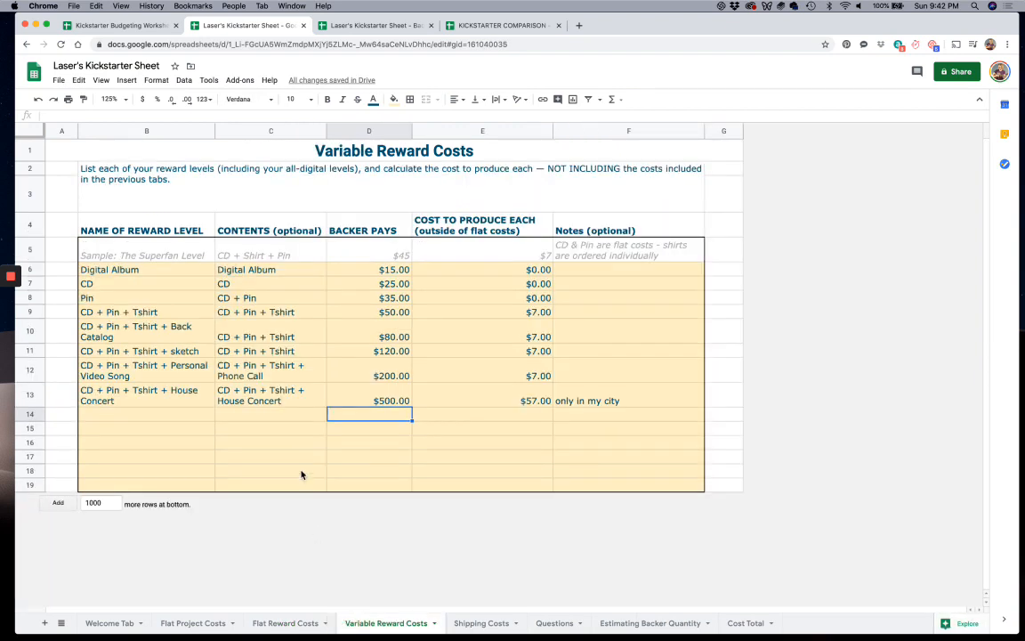
pyautogui.click(118, 25)
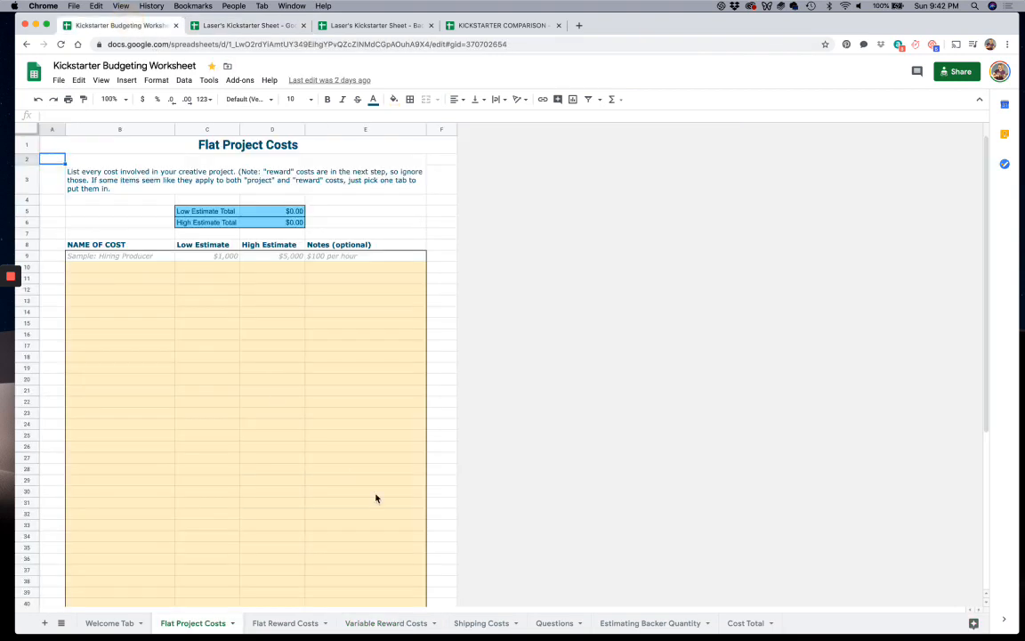
pyautogui.click(387, 623)
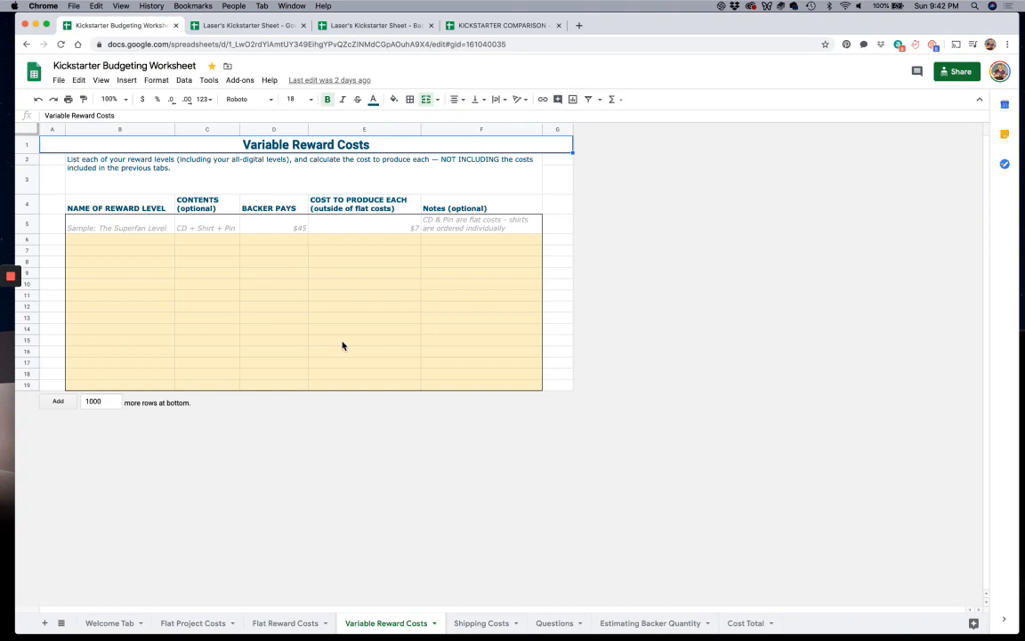
# Add the reward level "Digital Version of the Project" in the first empty row, with a backer price of 12
pyautogui.click(87, 239)
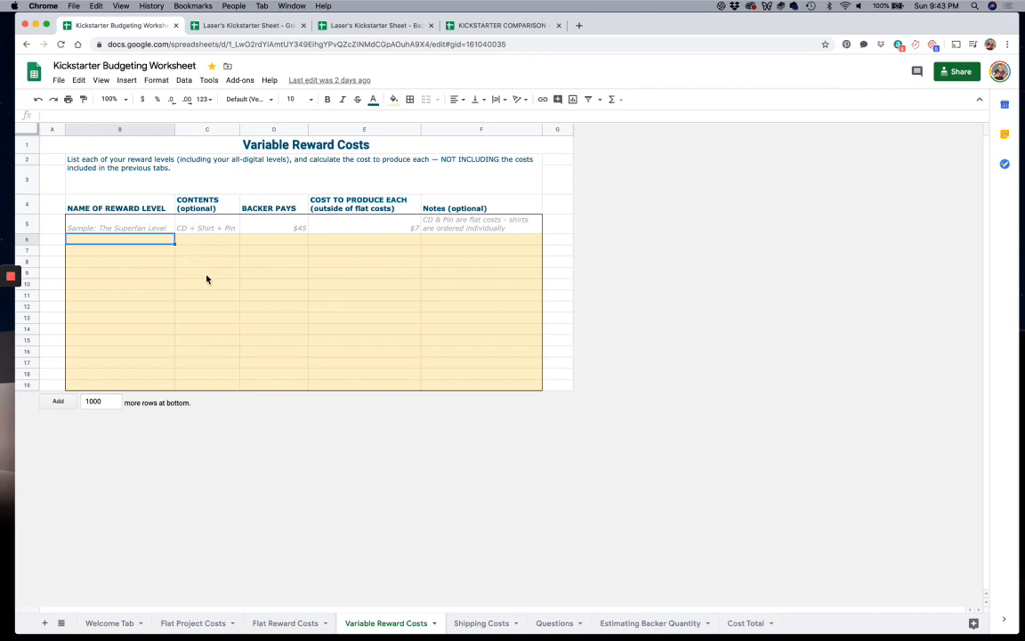
pyautogui.write('Digital ')
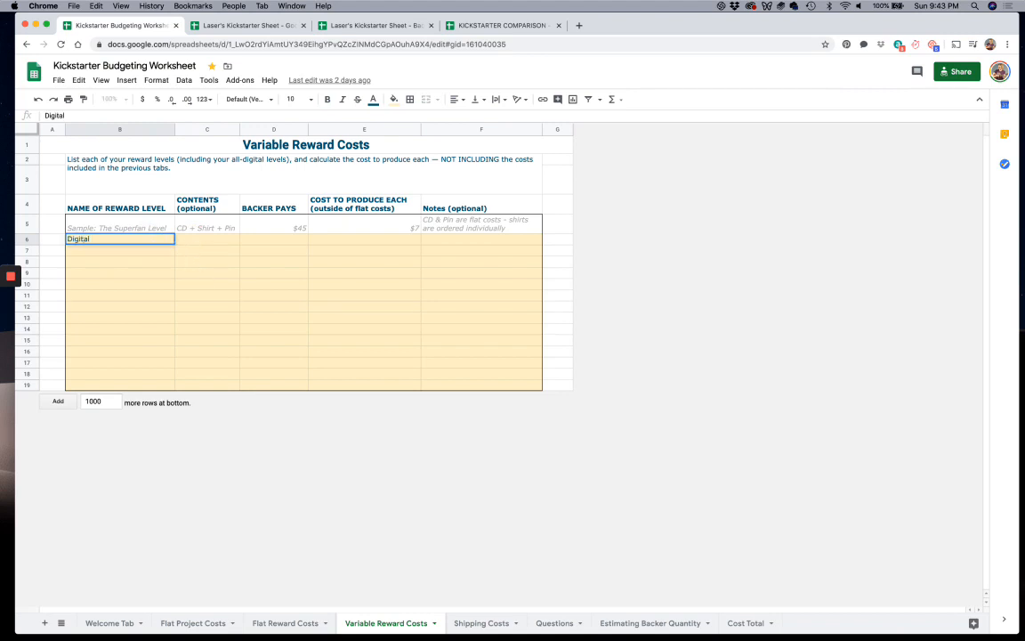
pyautogui.write('Version of the Projec')
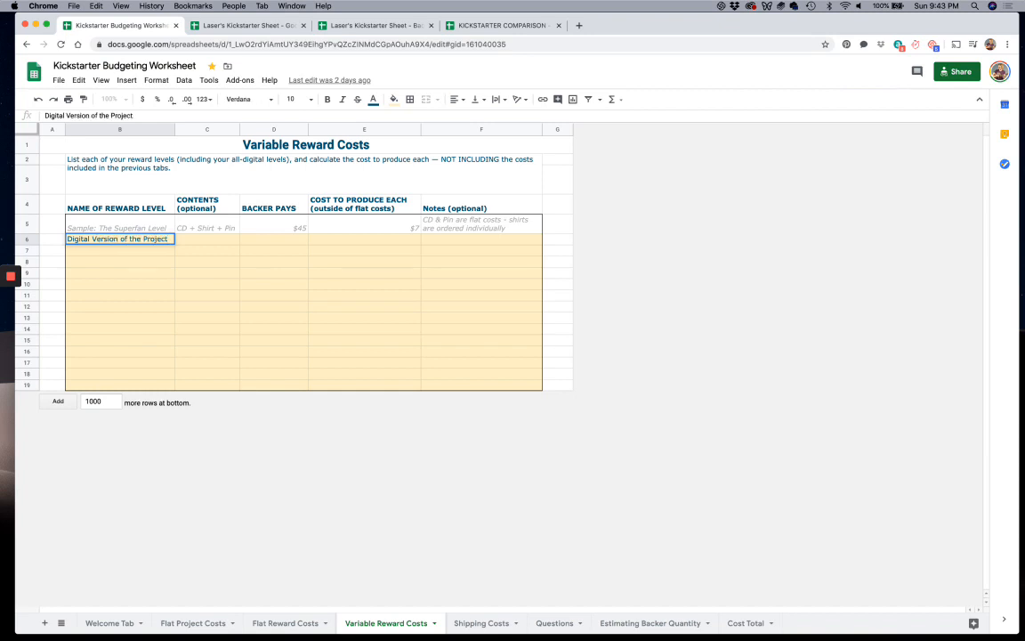
pyautogui.write('t')
pyautogui.press('Tab')
pyautogui.press('Tab')
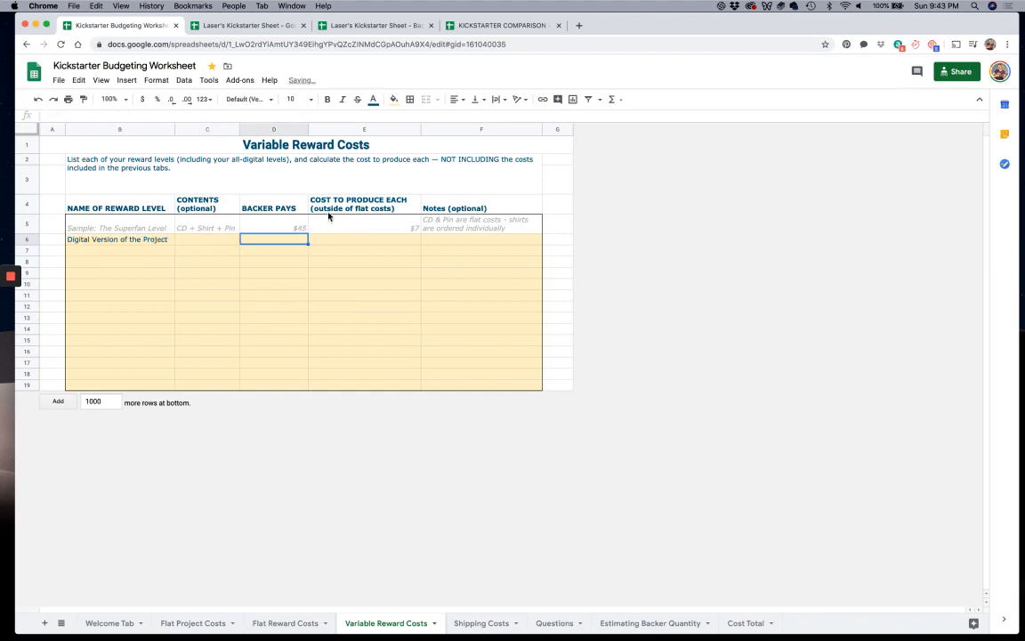
pyautogui.write('12')
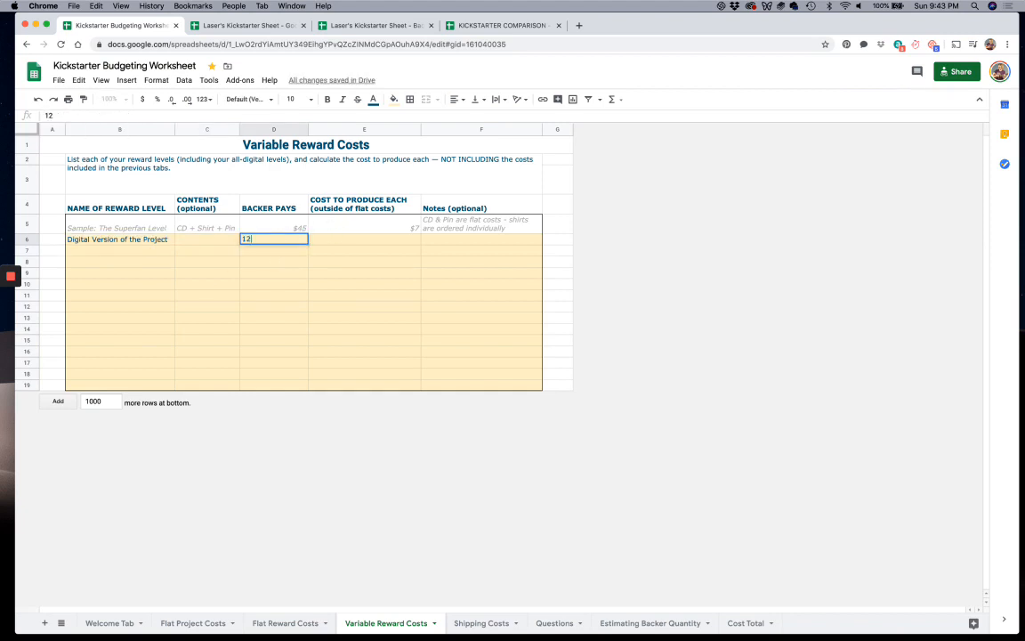
pyautogui.press('Tab')
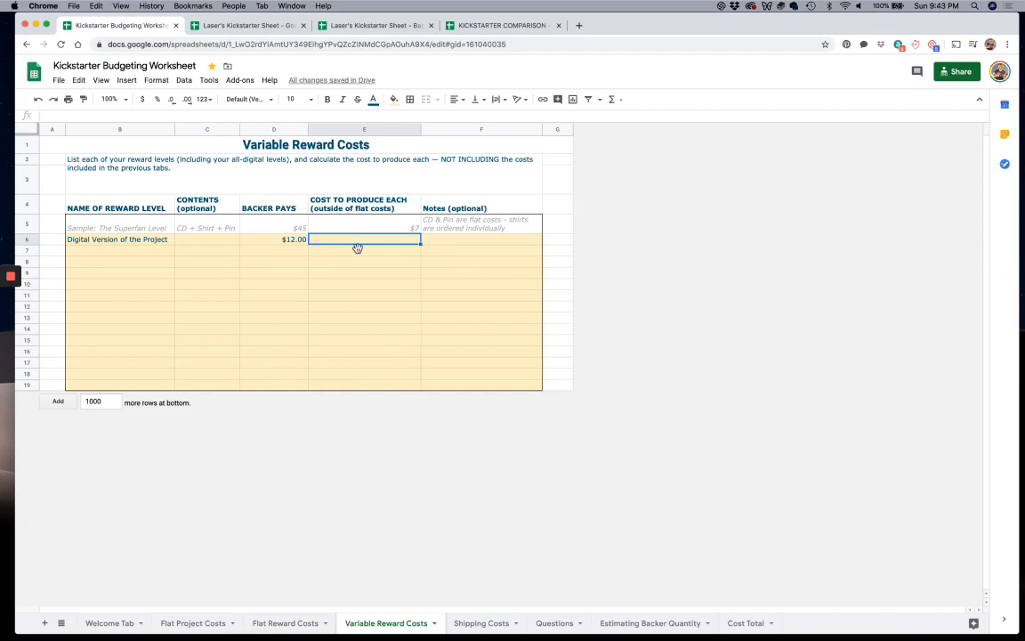
# Set the digital version's production cost to 0, and add "Physical Version of the thing" with backer price 25 and production cost 0
pyautogui.write('0')
pyautogui.press('Return')
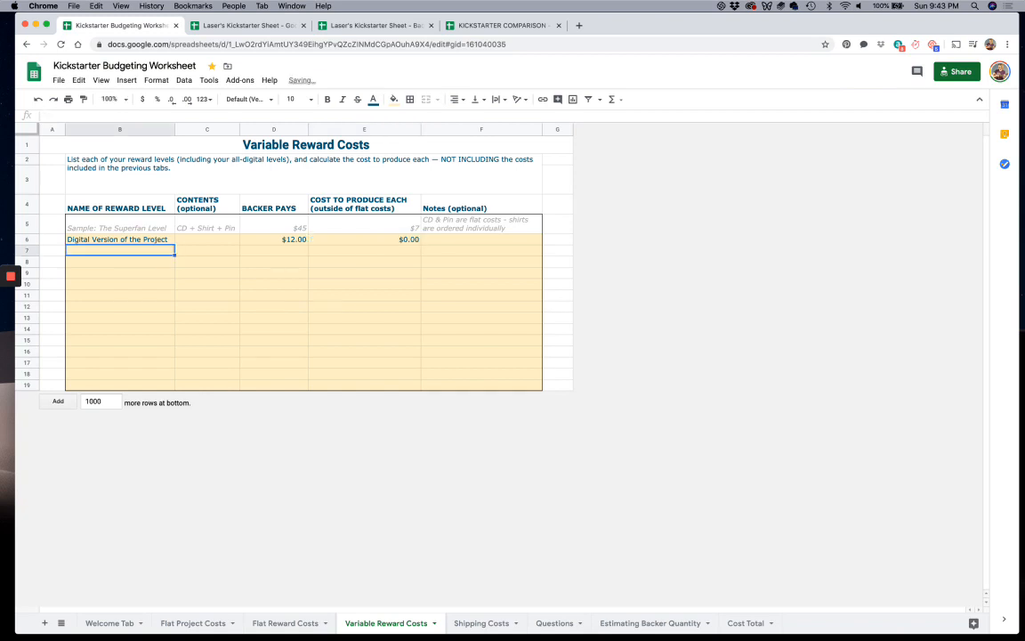
pyautogui.write('Physical Version of ')
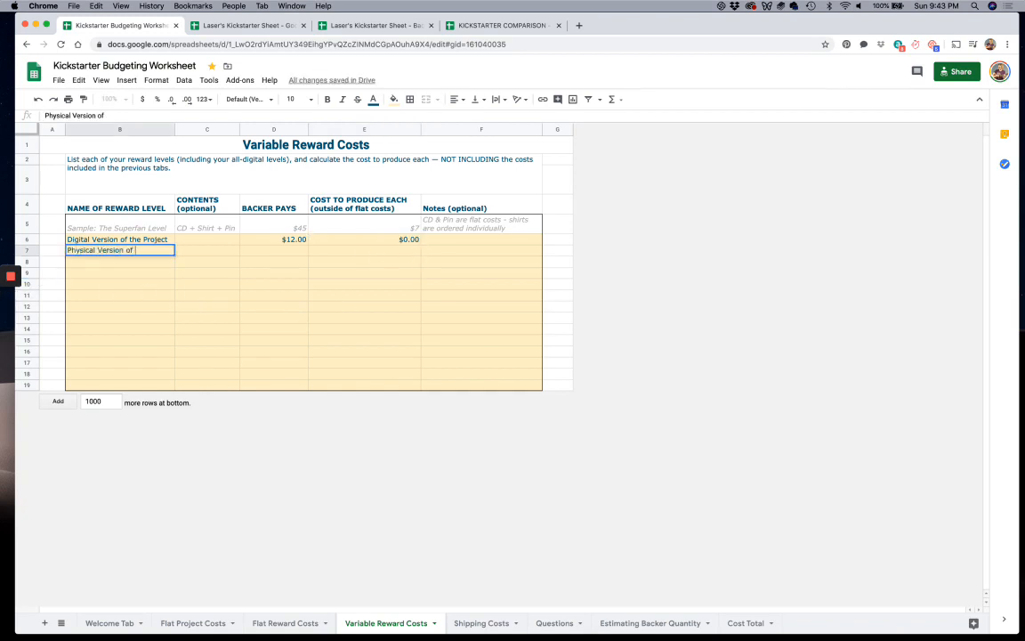
pyautogui.write('the thing')
pyautogui.click(273, 250)
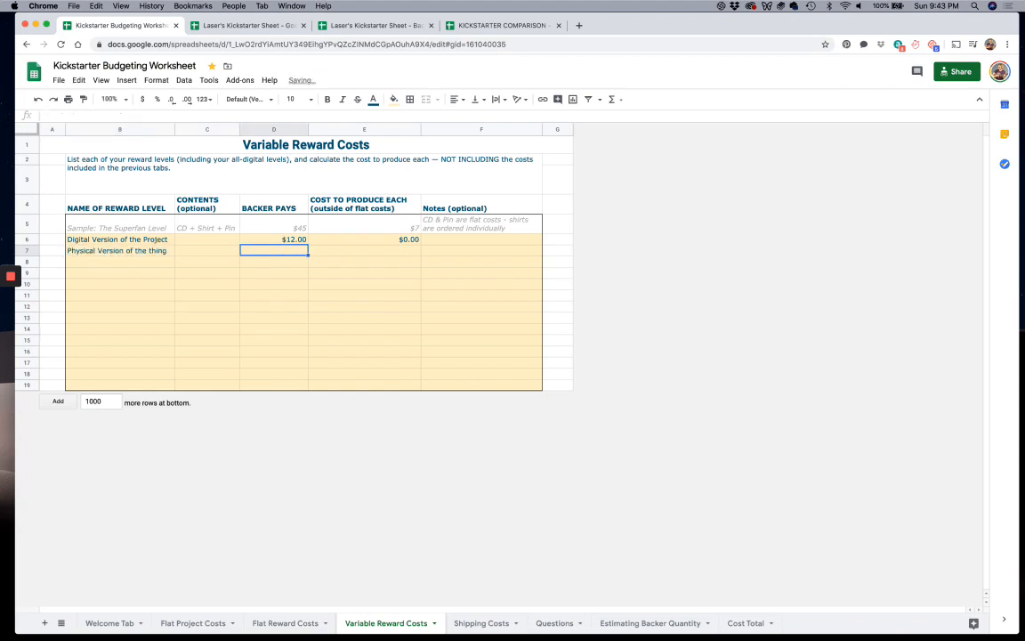
pyautogui.write('25')
pyautogui.press('Tab')
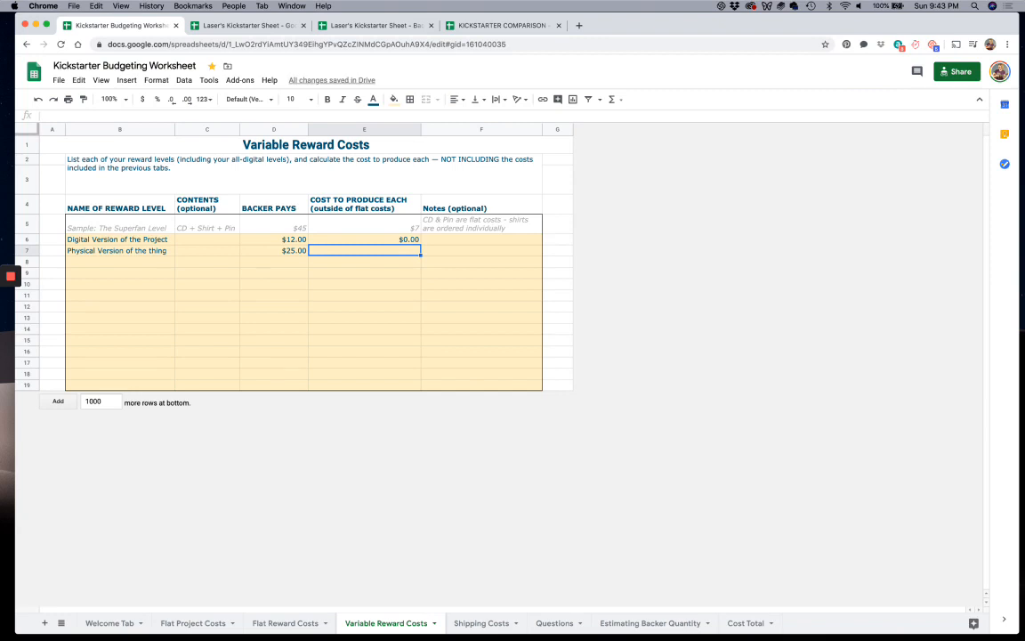
pyautogui.click(356, 340)
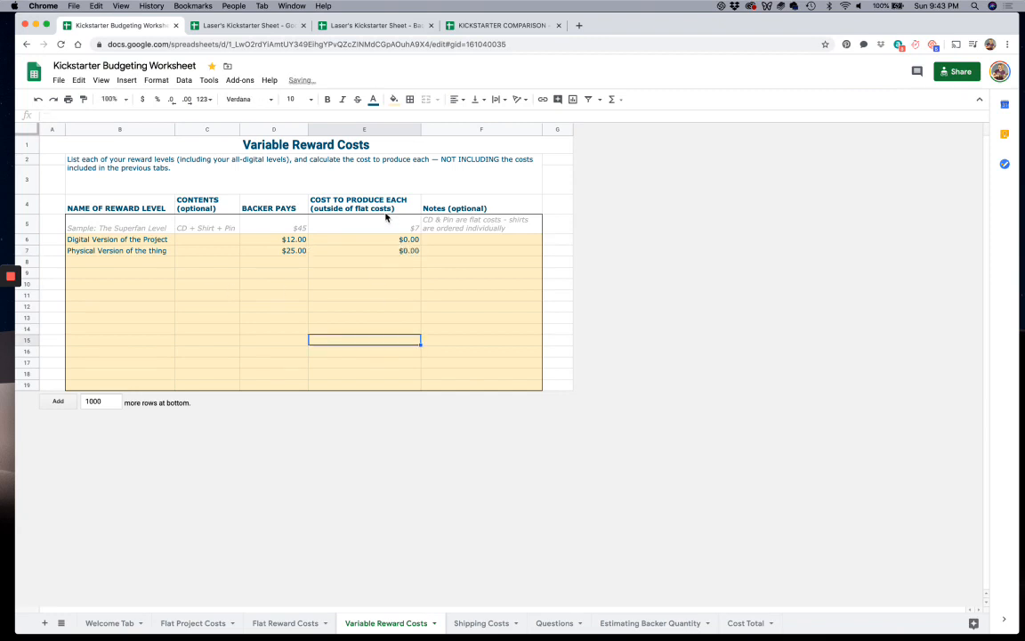
# Add the reward level "Custom Item" in the next empty row, with a backer price of 100 and a production cost of 15
pyautogui.click(119, 251)
pyautogui.click(123, 265)
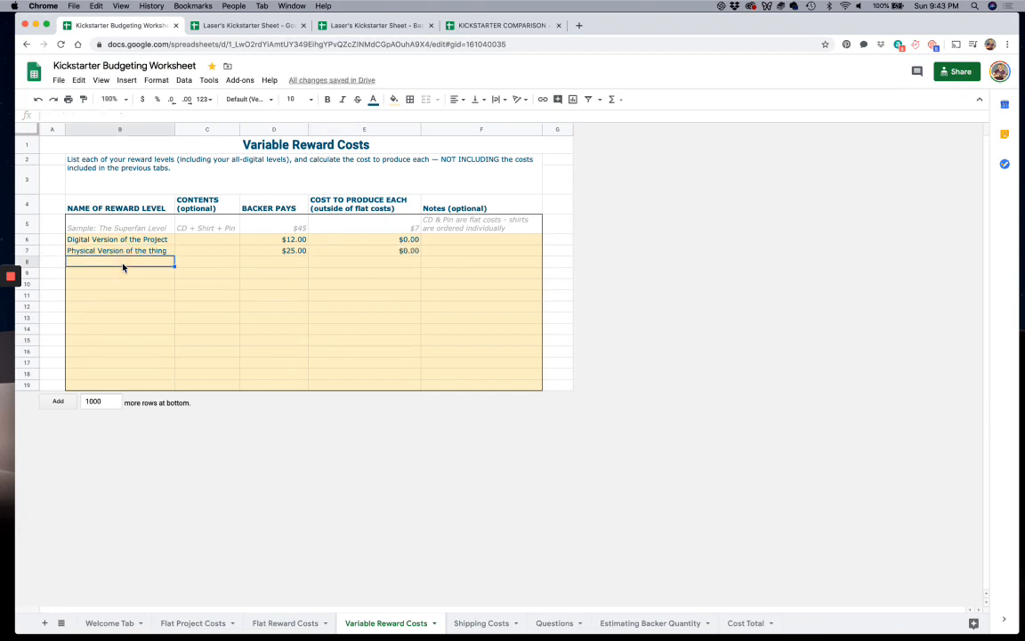
pyautogui.write('Custom Item')
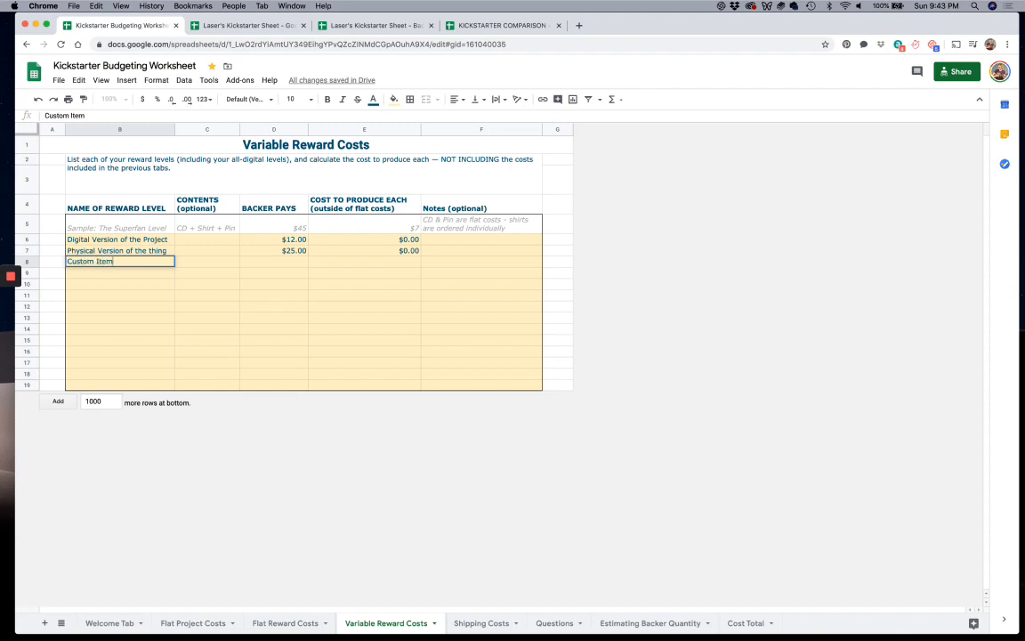
pyautogui.press('Tab')
pyautogui.press('Tab')
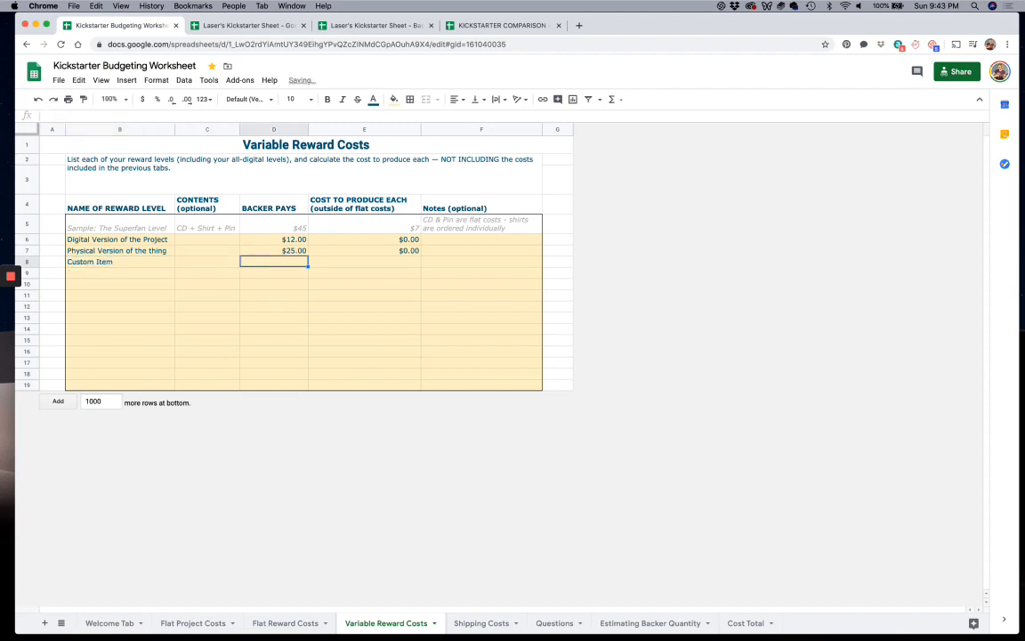
pyautogui.write('100')
pyautogui.press('Tab')
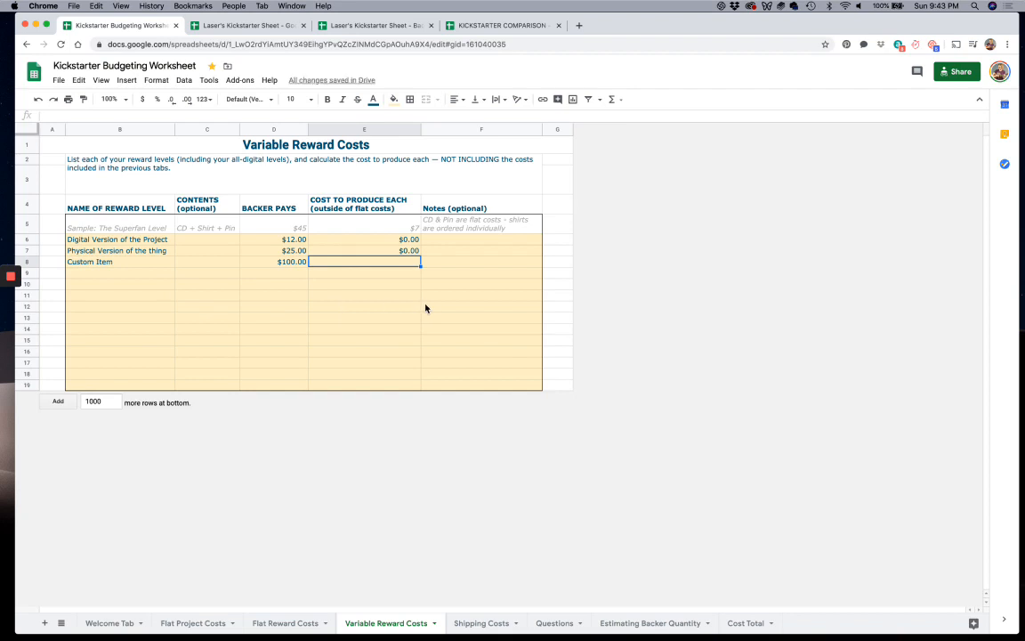
pyautogui.write('15')
pyautogui.press('Return')
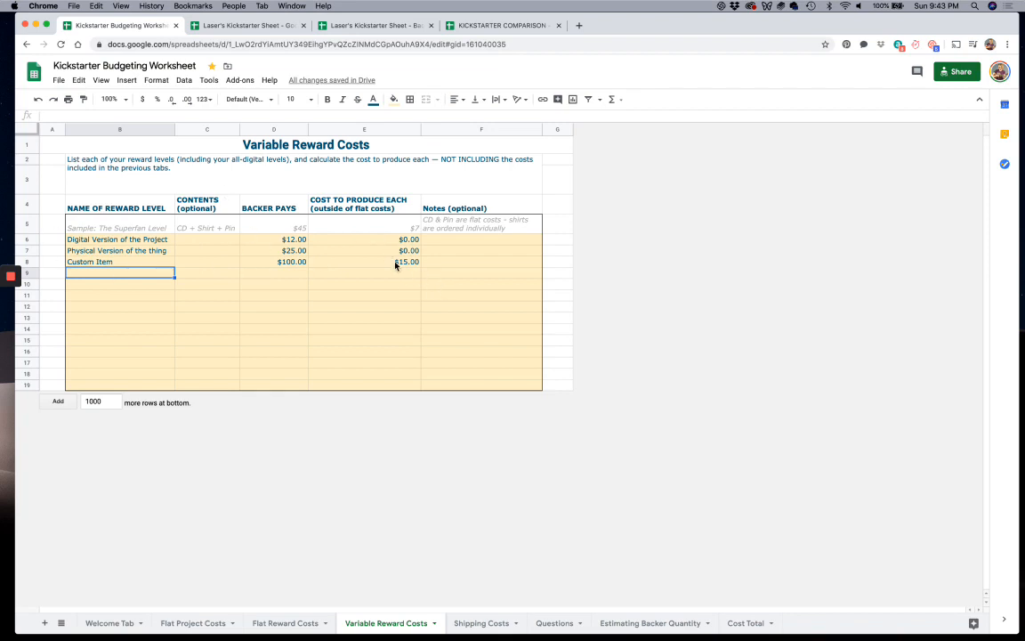
pyautogui.click(418, 263)
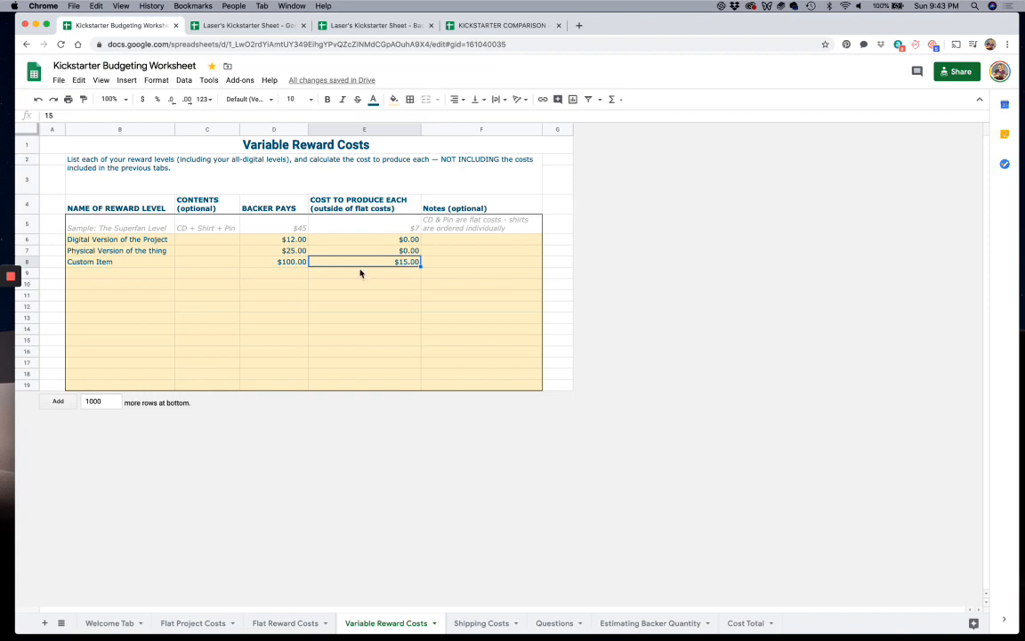
pyautogui.click(375, 214)
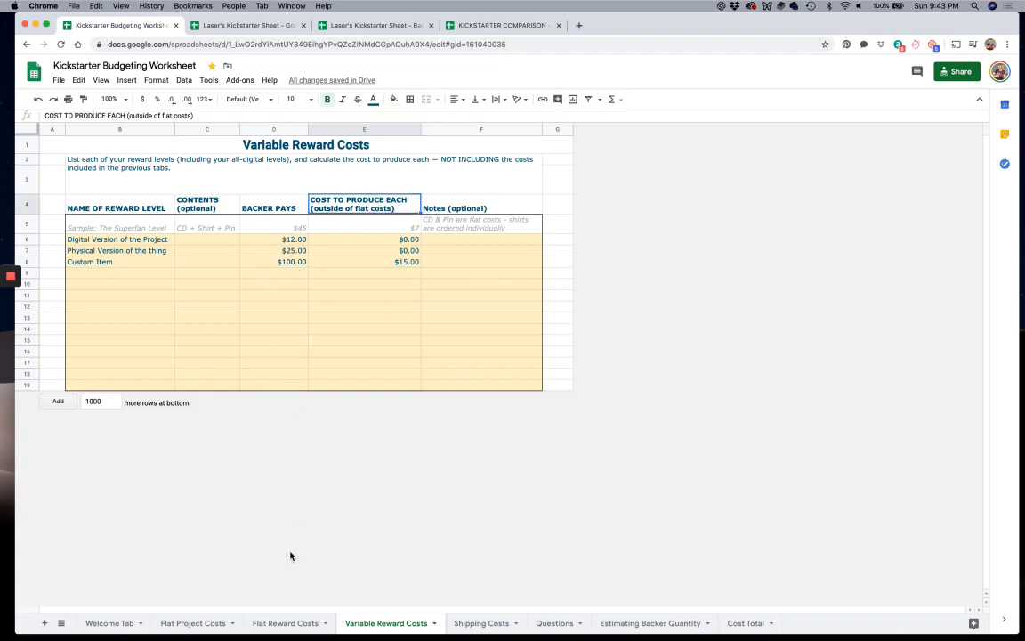
# Switch to the filled-in Kickstarter Sheet and review its reward level names from Digital Album down to the house concert level
pyautogui.click(280, 26)
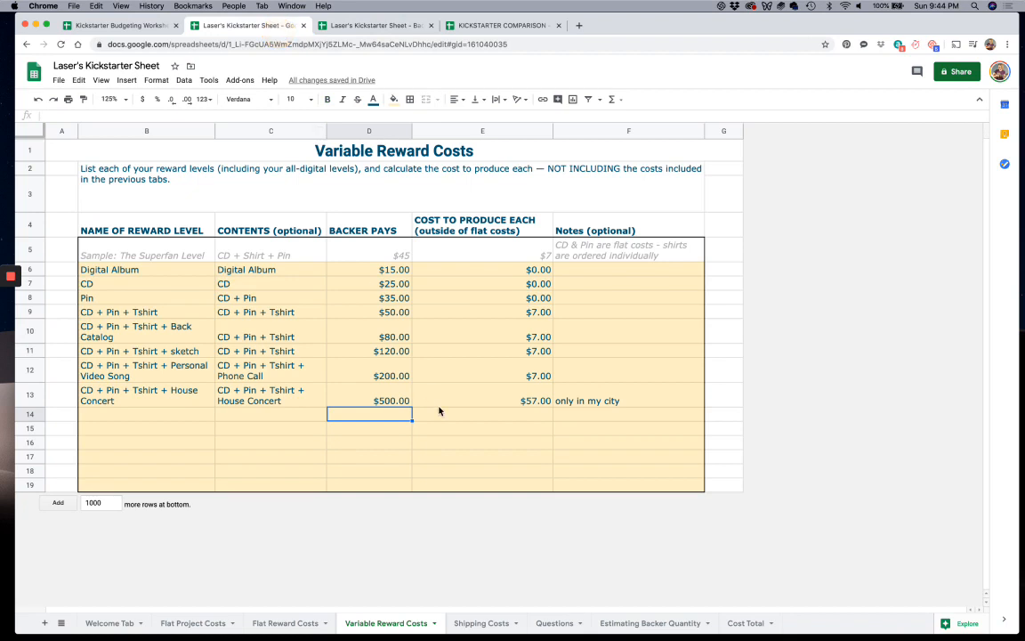
pyautogui.click(109, 272)
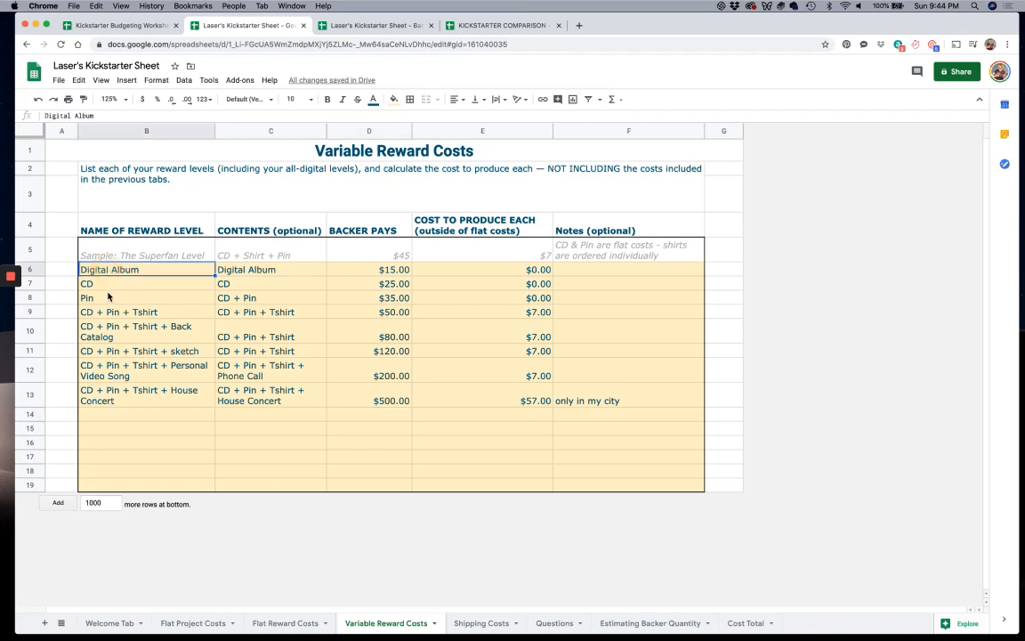
pyautogui.press('Down')
pyautogui.press('Down')
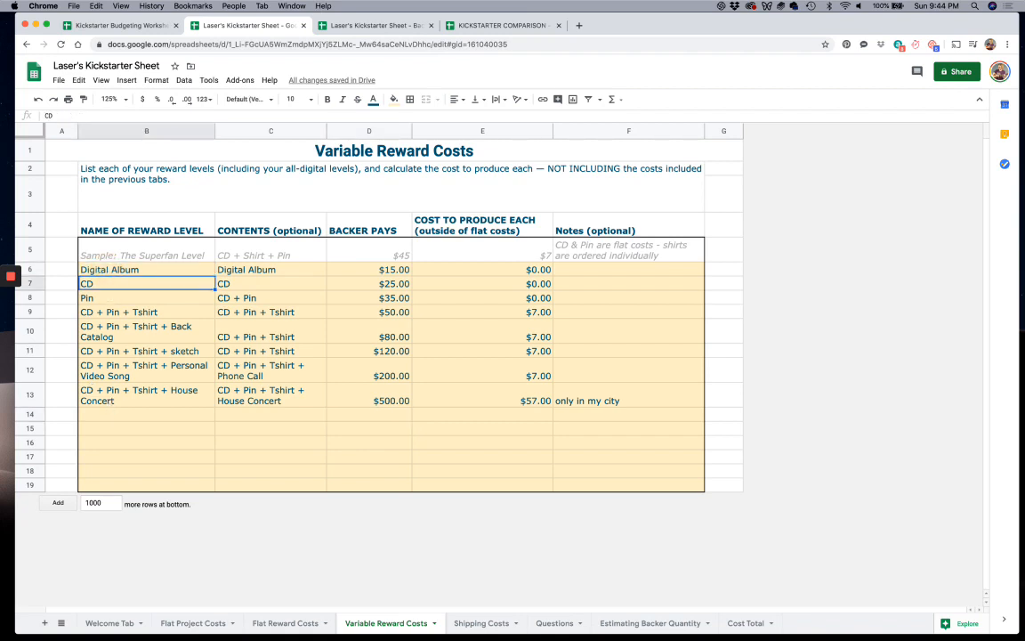
pyautogui.press('Down')
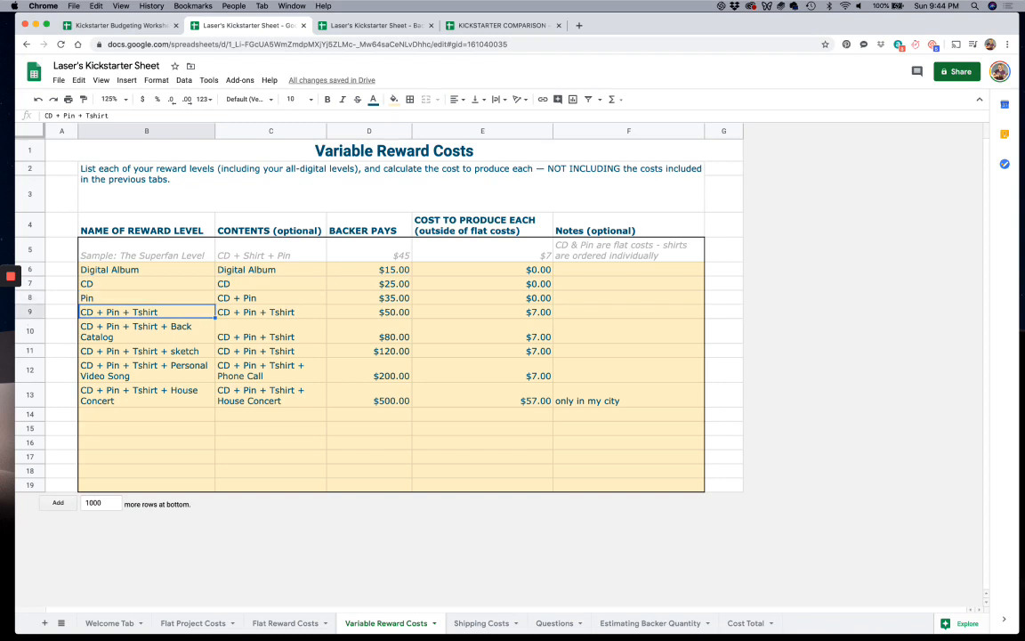
pyautogui.press('Down')
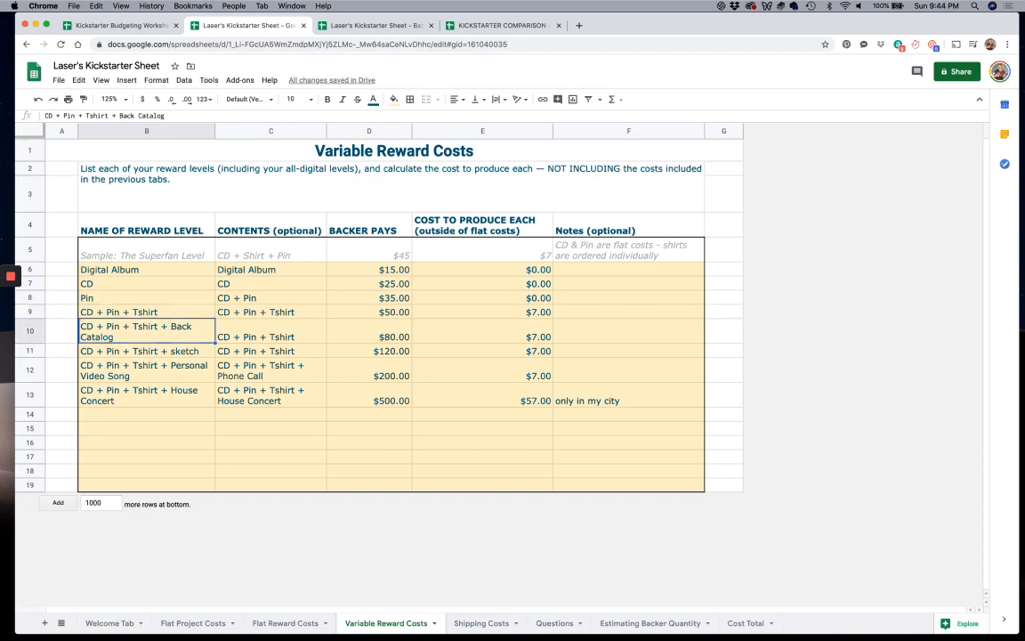
pyautogui.press('Down')
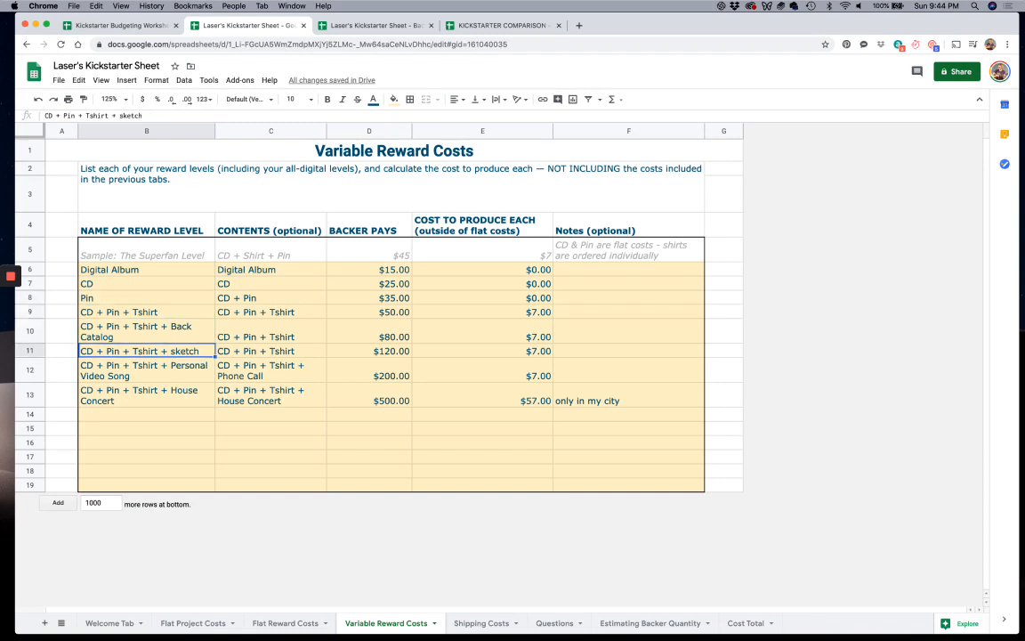
pyautogui.press('Down')
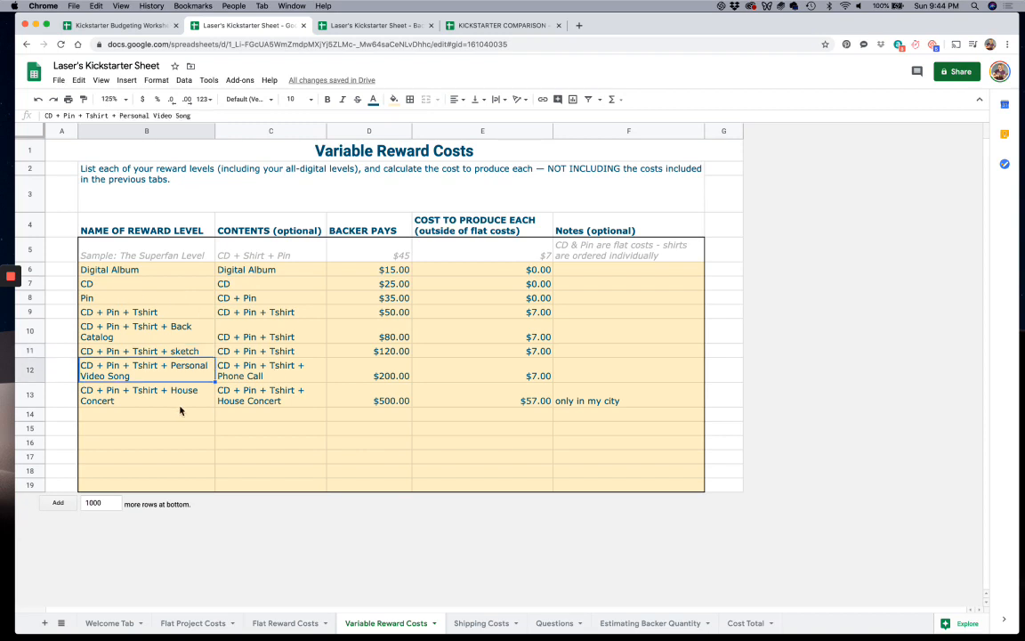
pyautogui.press('Down')
# Clear the optional contents entries for all reward levels, from Digital Album through the house concert
pyautogui.click(225, 399)
pyautogui.keyDown('shift'); pyautogui.click(248, 270); pyautogui.keyUp('shift')
pyautogui.press('Delete')
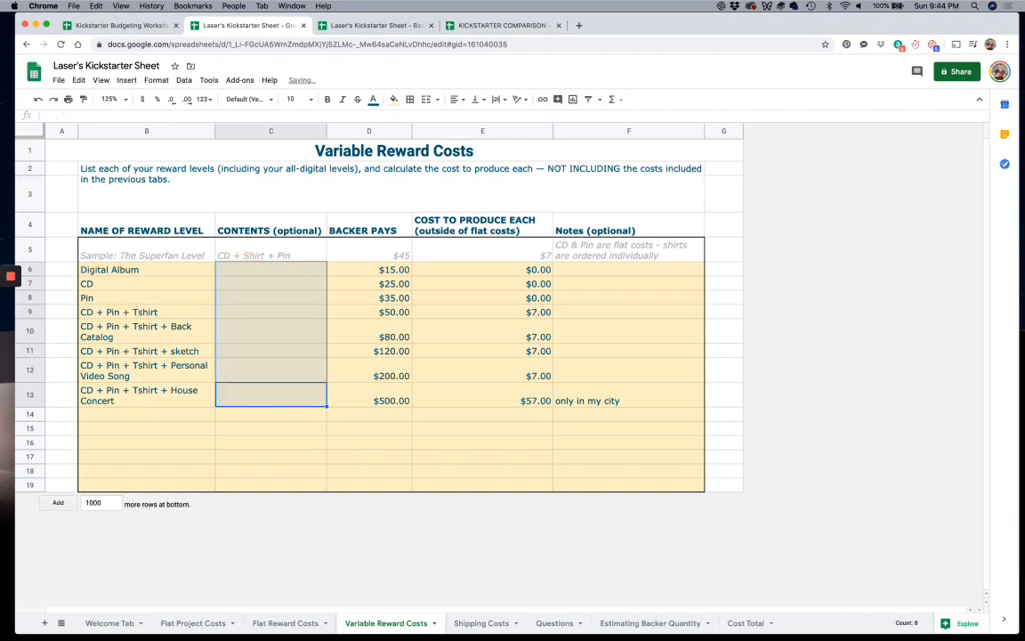
# Examine the backer prices and per-item production costs of the example reward levels, and the house concert's note
pyautogui.click(337, 270)
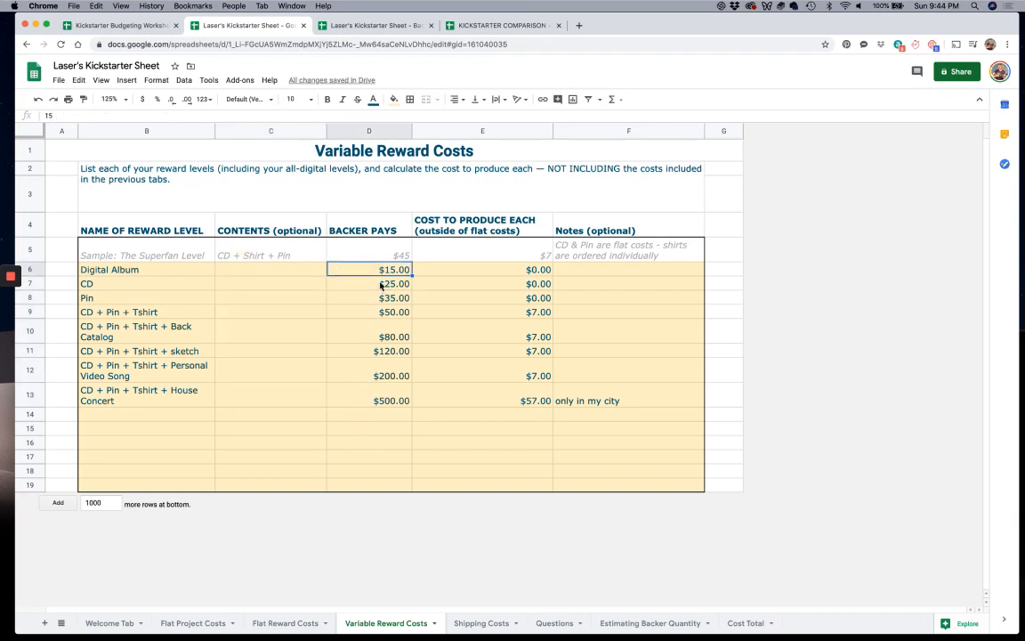
pyautogui.press('Right')
pyautogui.press('Down')
pyautogui.press('Down')
pyautogui.press('Down')
pyautogui.press('Down')
pyautogui.press('Down')
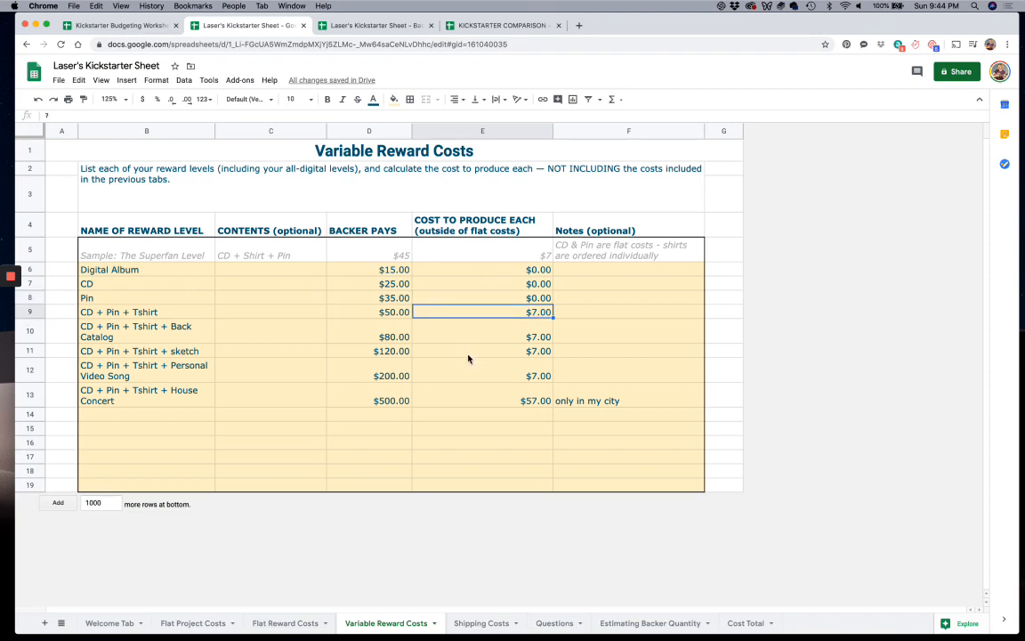
pyautogui.click(473, 335)
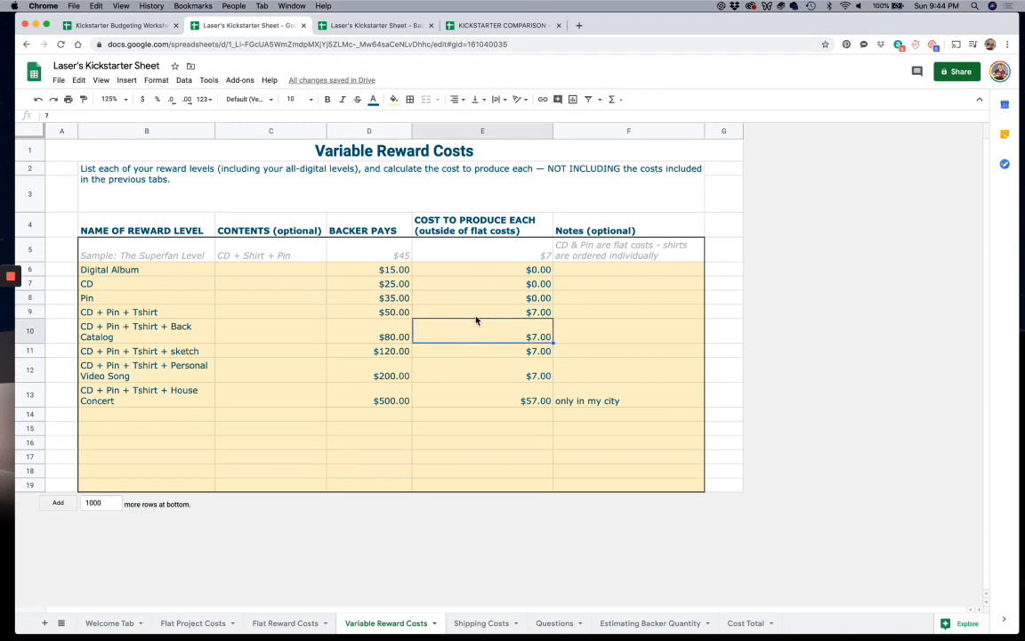
pyautogui.click(476, 317)
pyautogui.click(454, 297)
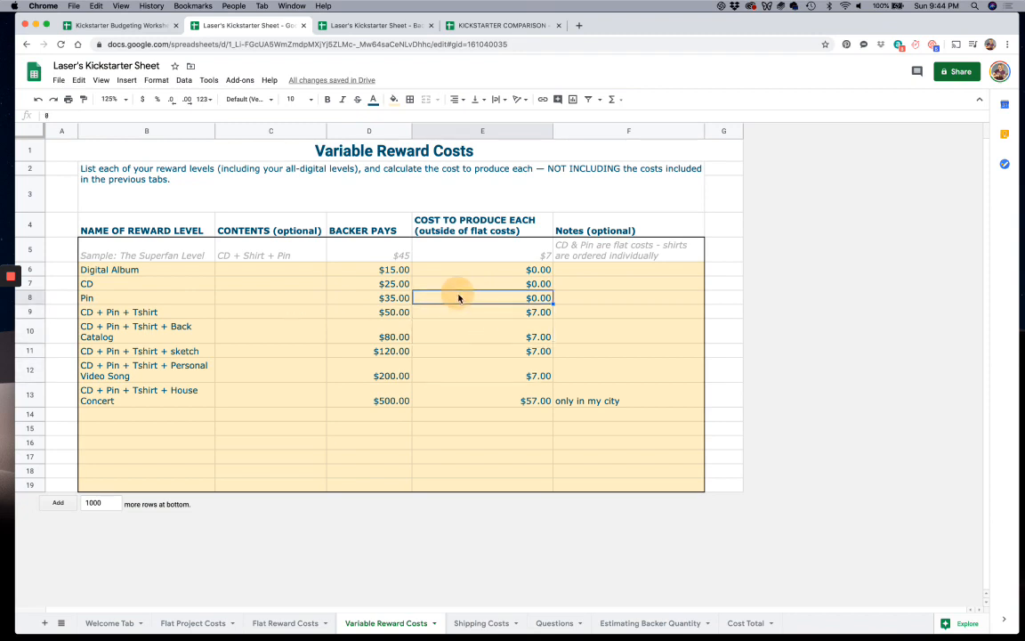
pyautogui.click(467, 314)
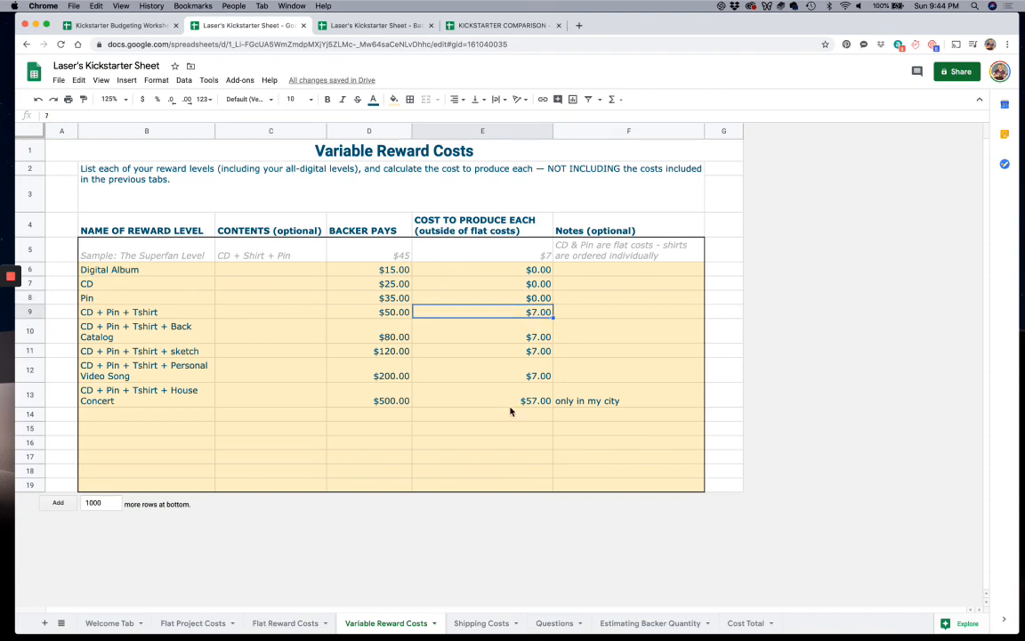
pyautogui.click(578, 398)
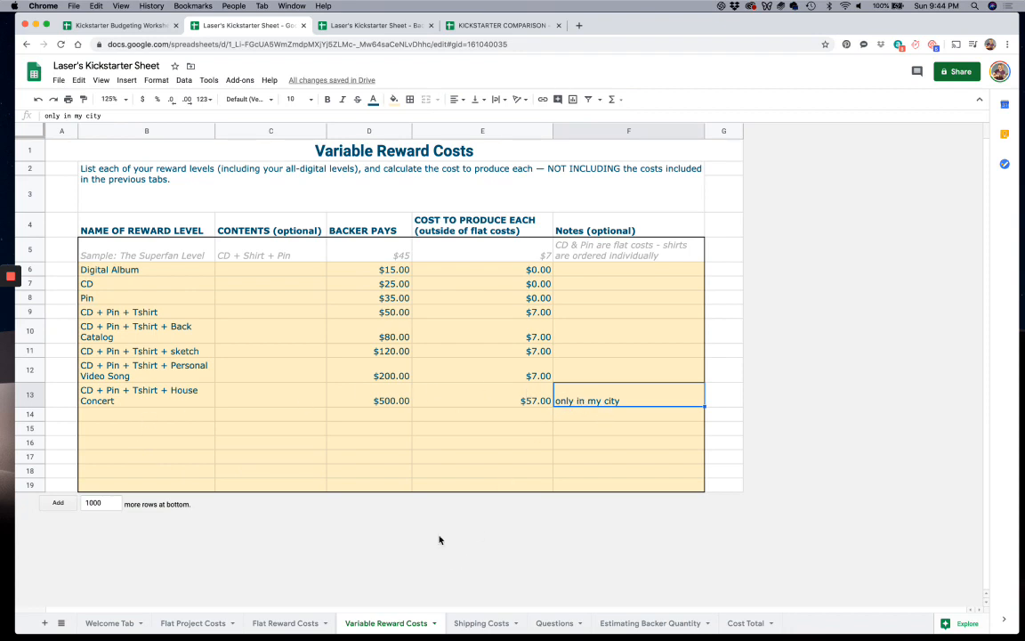
# In the Kickstarter Budgeting Worksheet, open Shipping Costs and compare its reward level names with those on Variable Reward Costs
pyautogui.press('super+1')
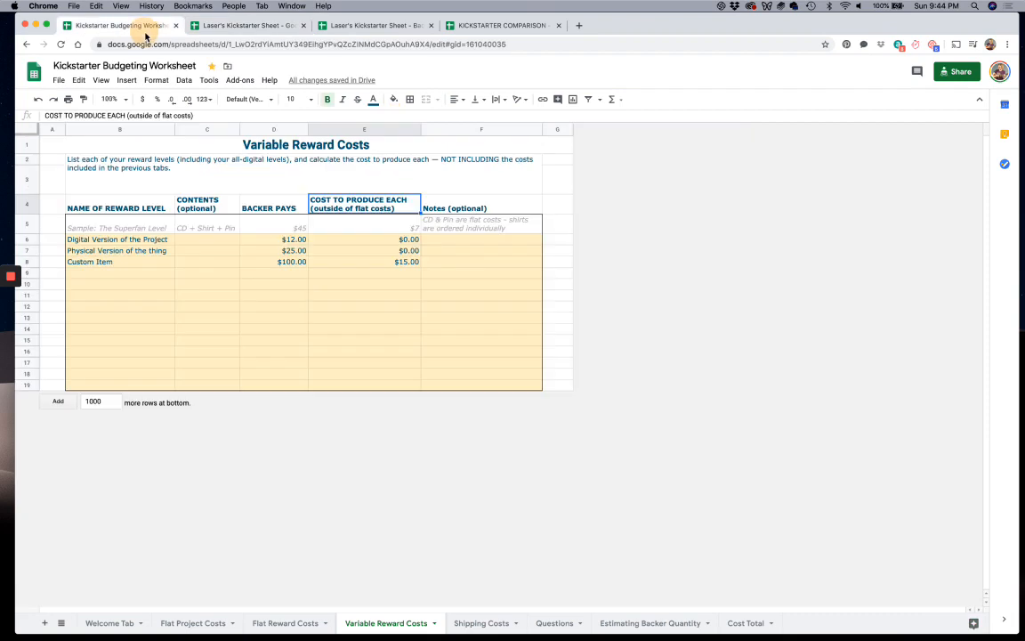
pyautogui.click(464, 620)
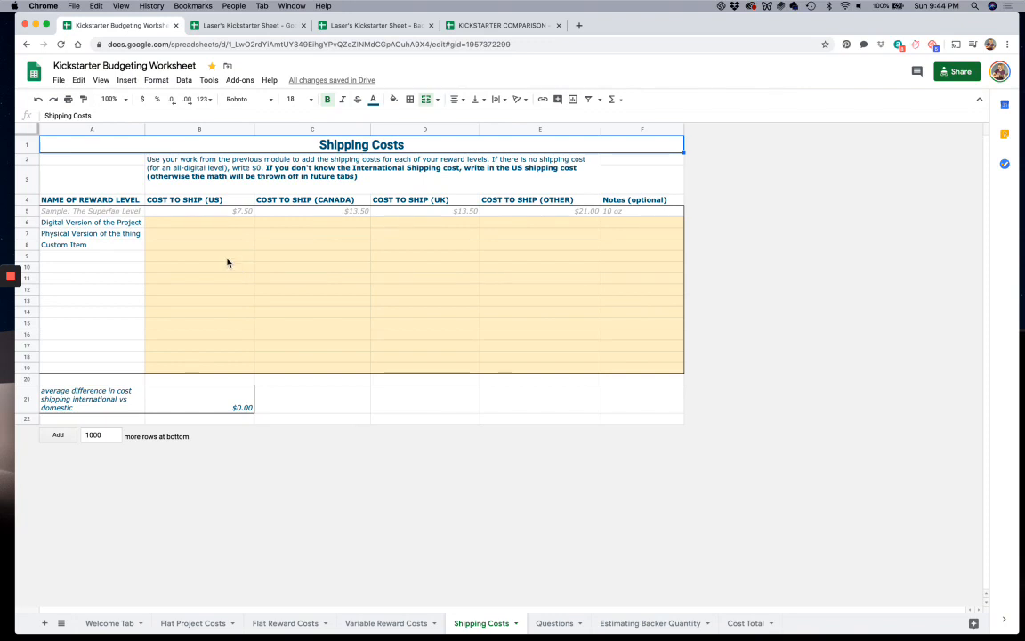
pyautogui.click(113, 234)
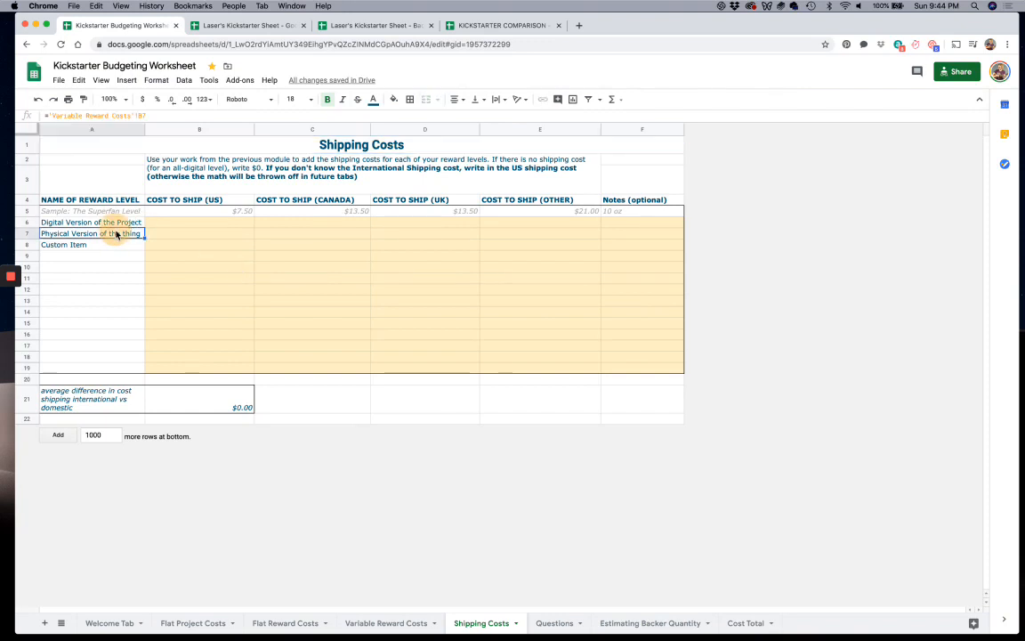
pyautogui.click(113, 245)
pyautogui.click(123, 222)
pyautogui.click(120, 233)
pyautogui.click(110, 242)
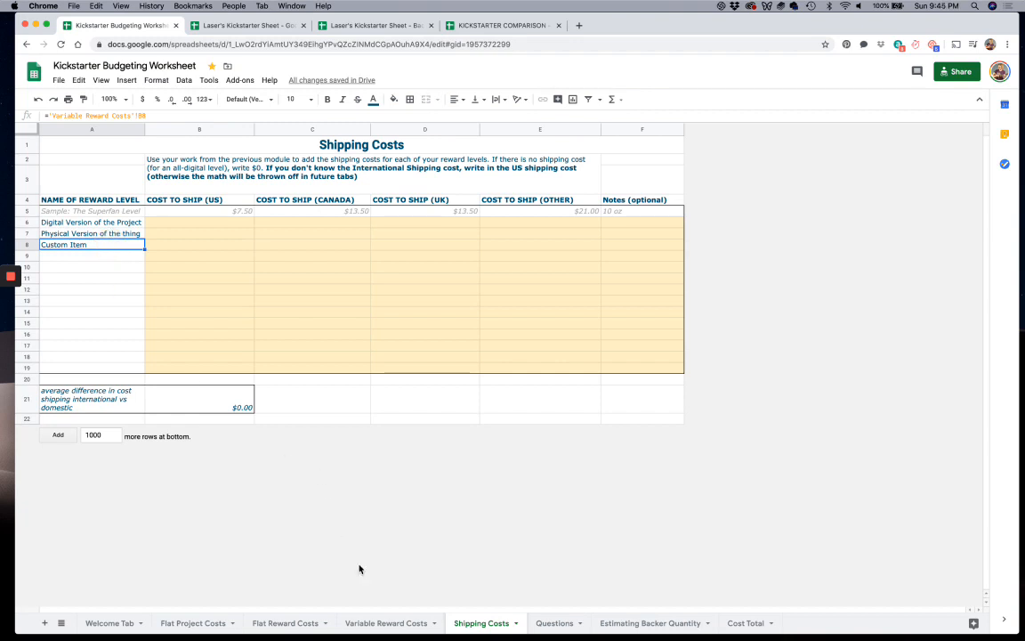
pyautogui.click(383, 627)
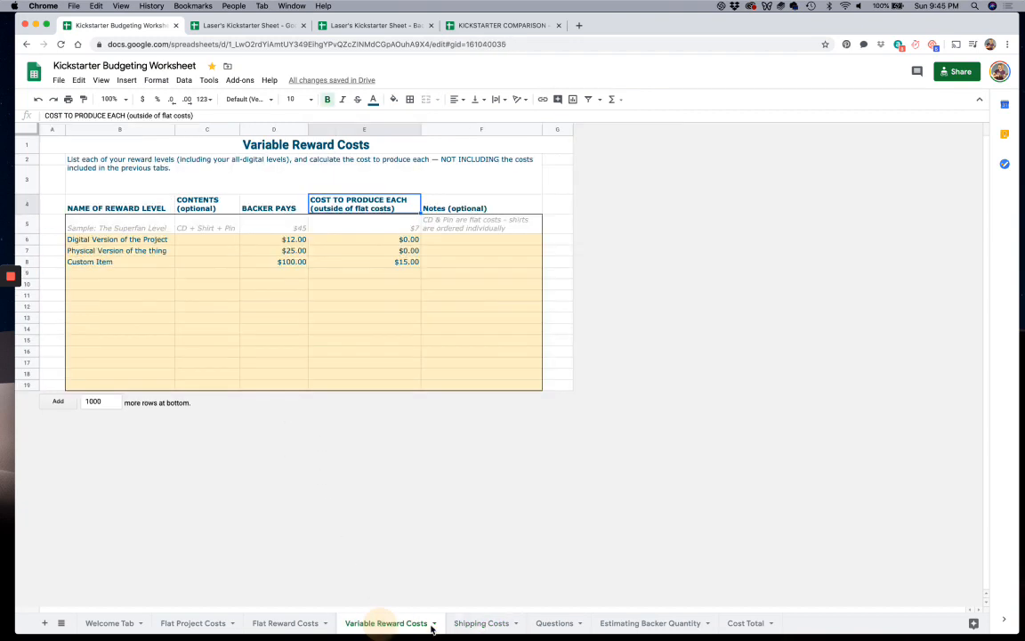
pyautogui.click(484, 627)
# Enter shipping costs for the Digital Version of the Project: US $6, Canada $10, UK $14 and other countries $14
pyautogui.click(192, 231)
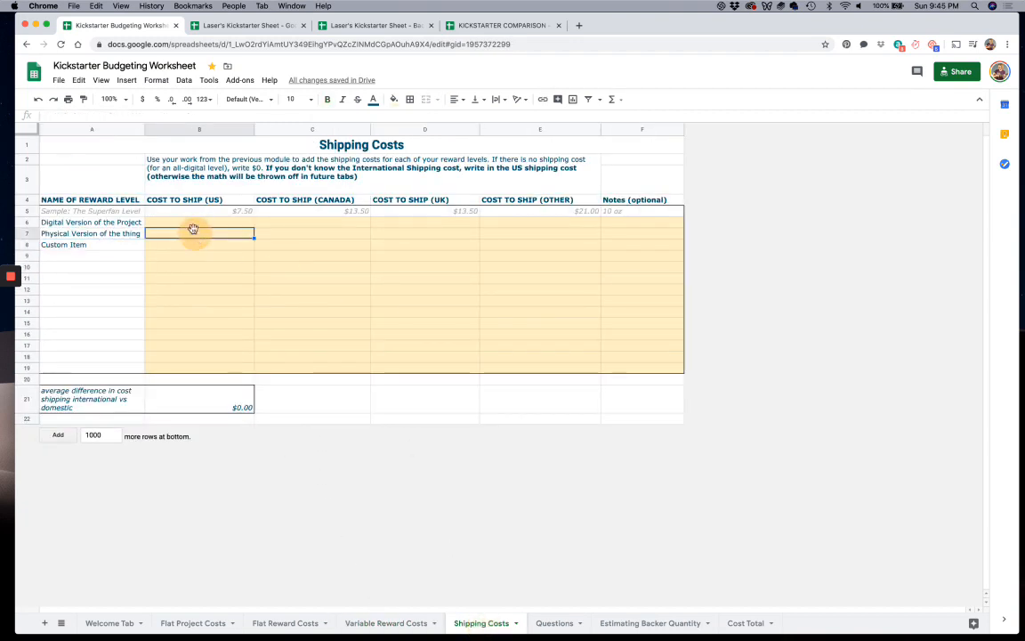
pyautogui.click(188, 222)
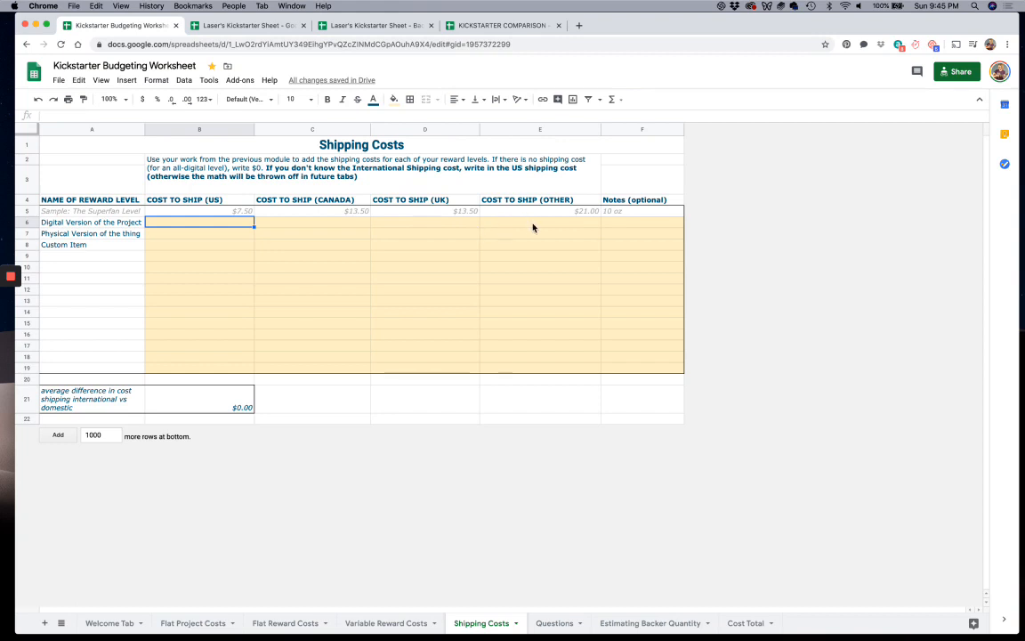
pyautogui.write('6')
pyautogui.press('Tab')
pyautogui.write('10')
pyautogui.press('Tab')
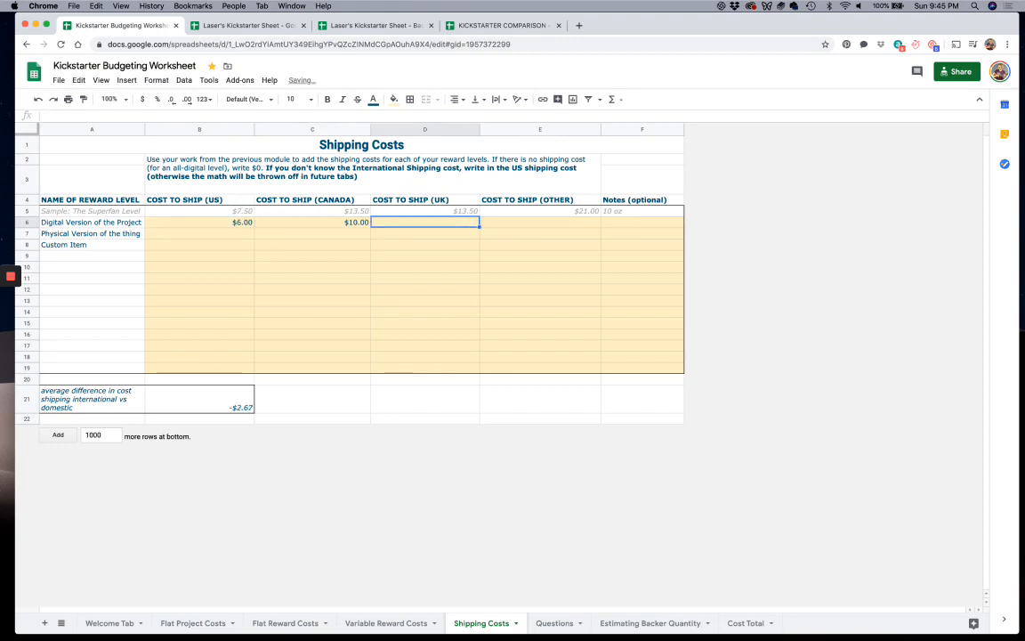
pyautogui.write('14')
pyautogui.press('Tab')
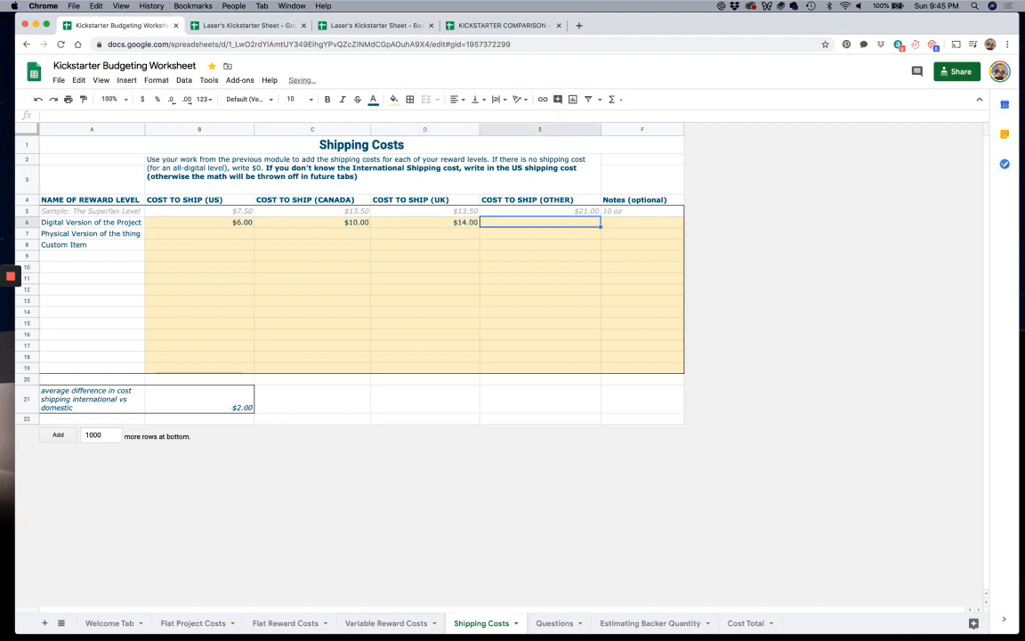
pyautogui.write('14')
pyautogui.press('Return')
# Set the Physical Version's shipping cost to $6 for the US, Canada, UK and other countries
pyautogui.press('Tab')
pyautogui.press('Tab')
pyautogui.press('Tab')
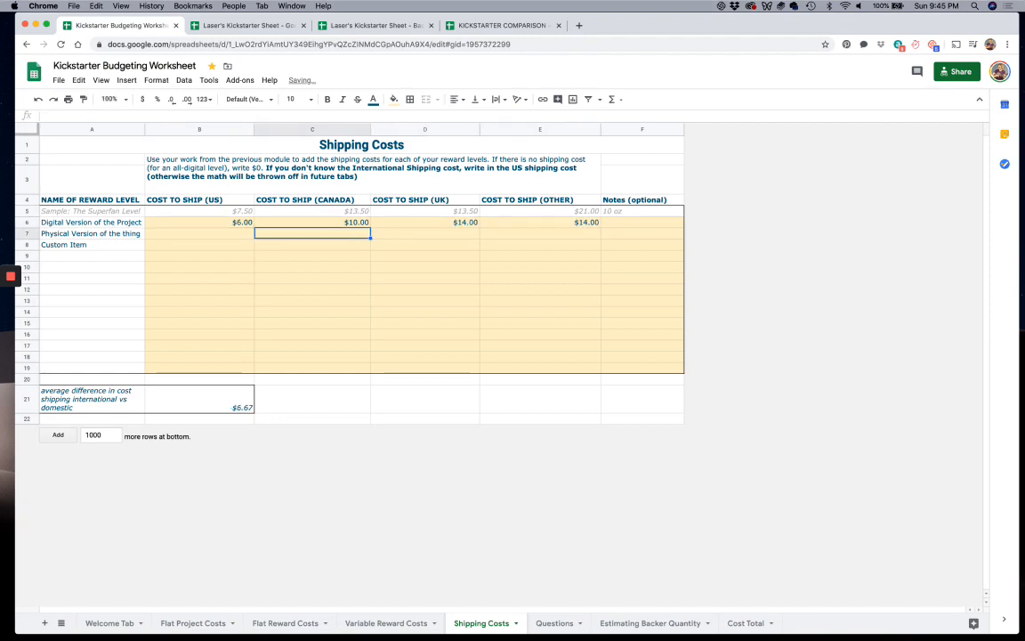
pyautogui.press('Left')
pyautogui.press('Left')
pyautogui.press('Left')
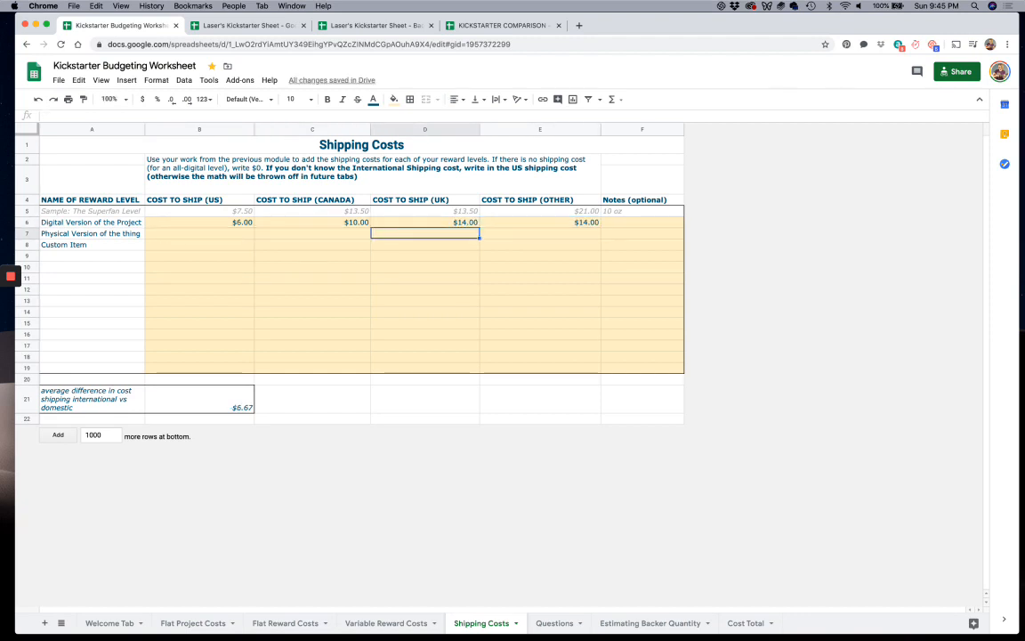
pyautogui.press('Right')
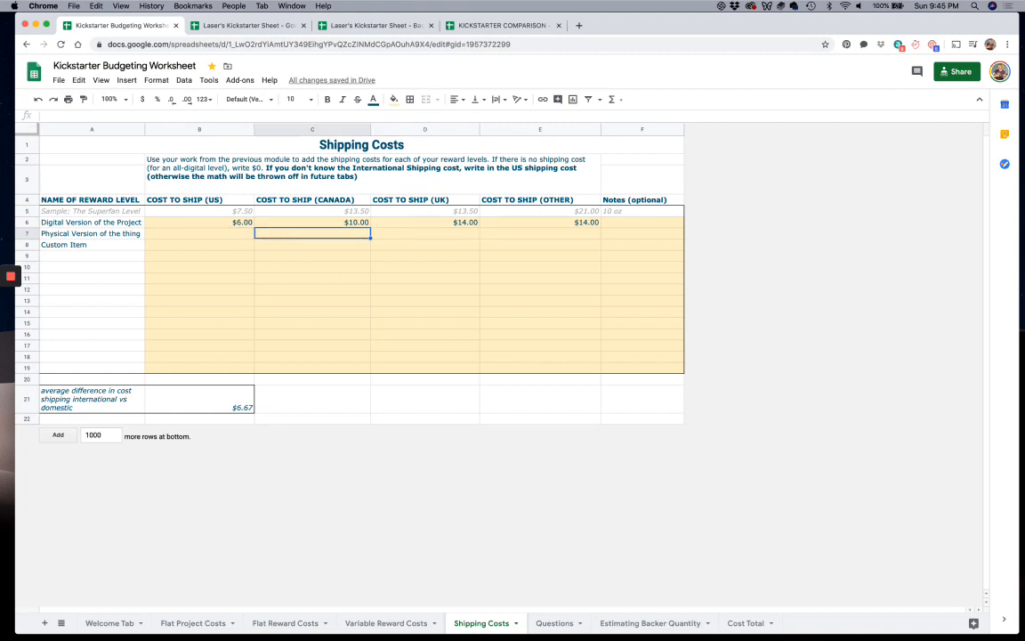
pyautogui.press('Left')
pyautogui.write('6')
pyautogui.press('Tab')
pyautogui.write('6')
pyautogui.press('Tab')
pyautogui.write('6')
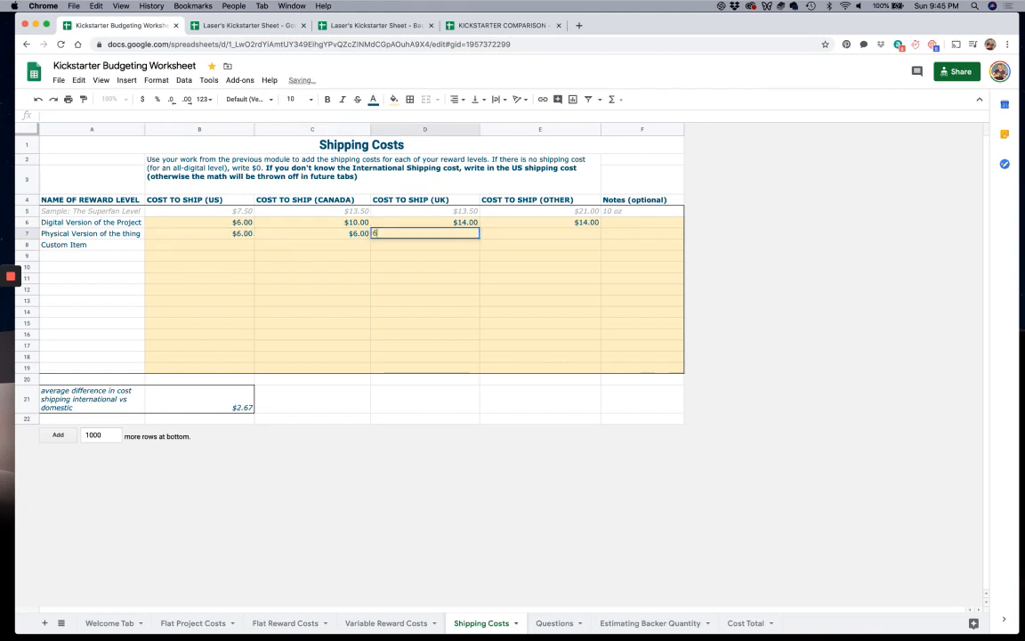
pyautogui.press('Tab')
pyautogui.write('6')
pyautogui.press('Tab')
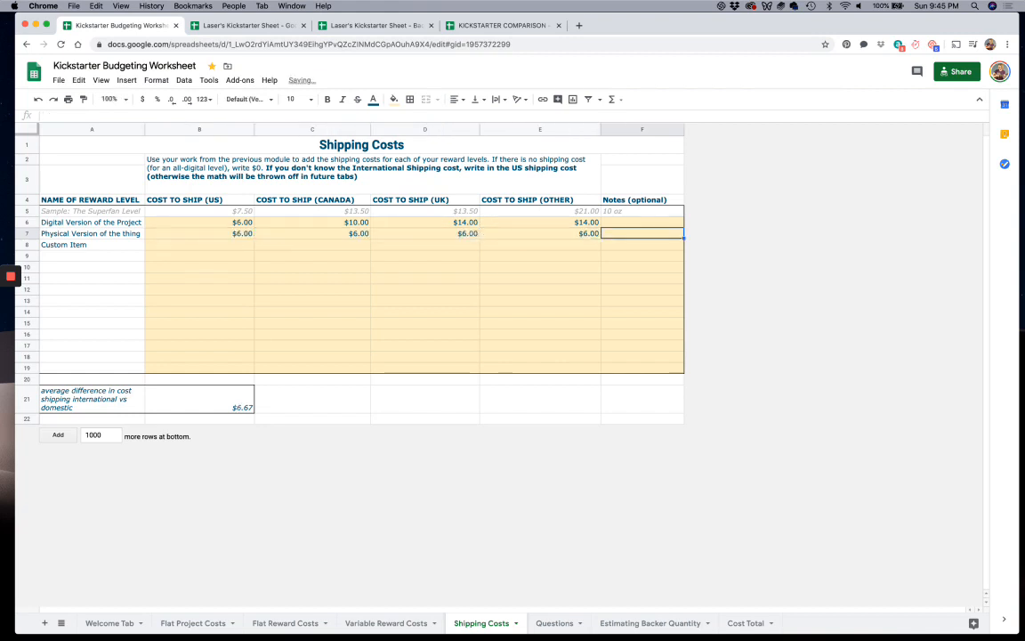
# Set the Digital Version's shipping cost to $0 for the US, Canada, UK and other countries
pyautogui.click(180, 222)
pyautogui.write('0')
pyautogui.press('Tab')
pyautogui.write('0')
pyautogui.press('Tab')
pyautogui.write('0')
pyautogui.press('Tab')
pyautogui.write('0')
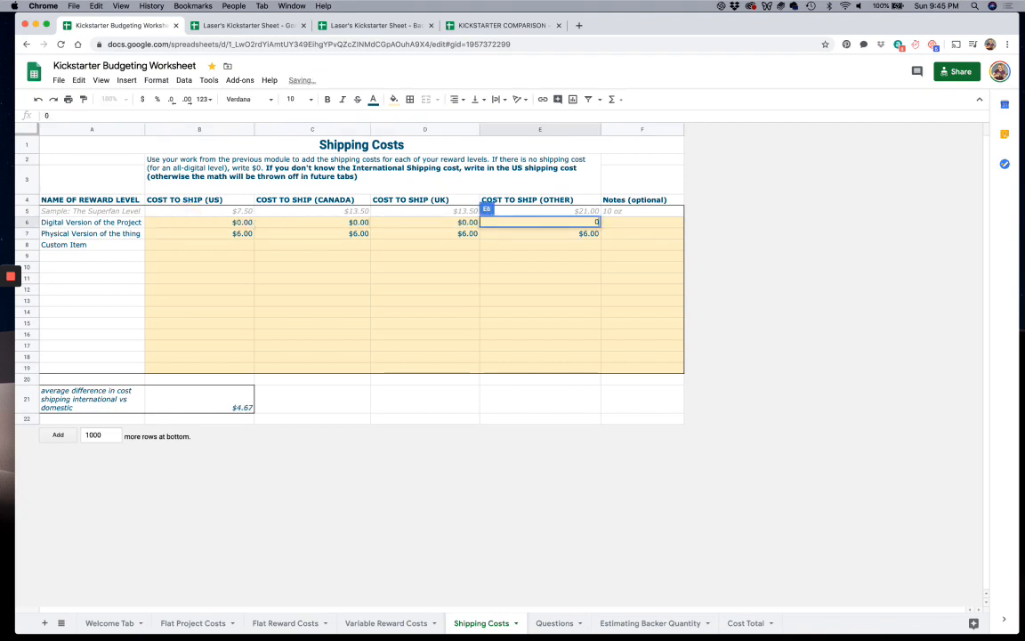
pyautogui.press('Return')
# Set the Custom Item's shipping cost to $6 for the US, Canada, UK and other countries
pyautogui.click(177, 249)
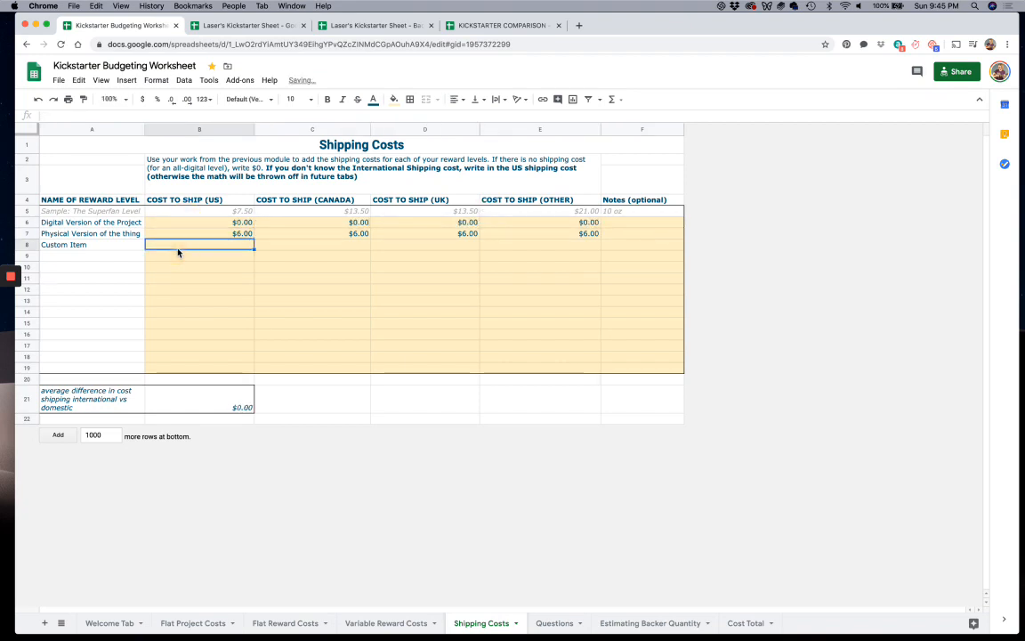
pyautogui.write('6')
pyautogui.press('Tab')
pyautogui.write('6')
pyautogui.press('Tab')
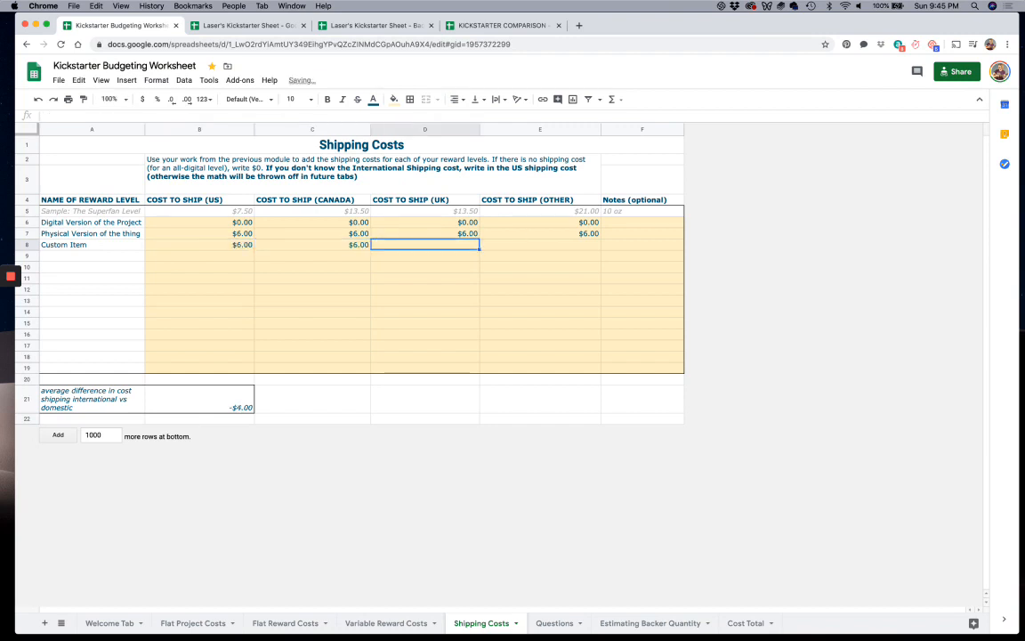
pyautogui.write('6')
pyautogui.press('Tab')
pyautogui.write('6')
pyautogui.press('Tab')
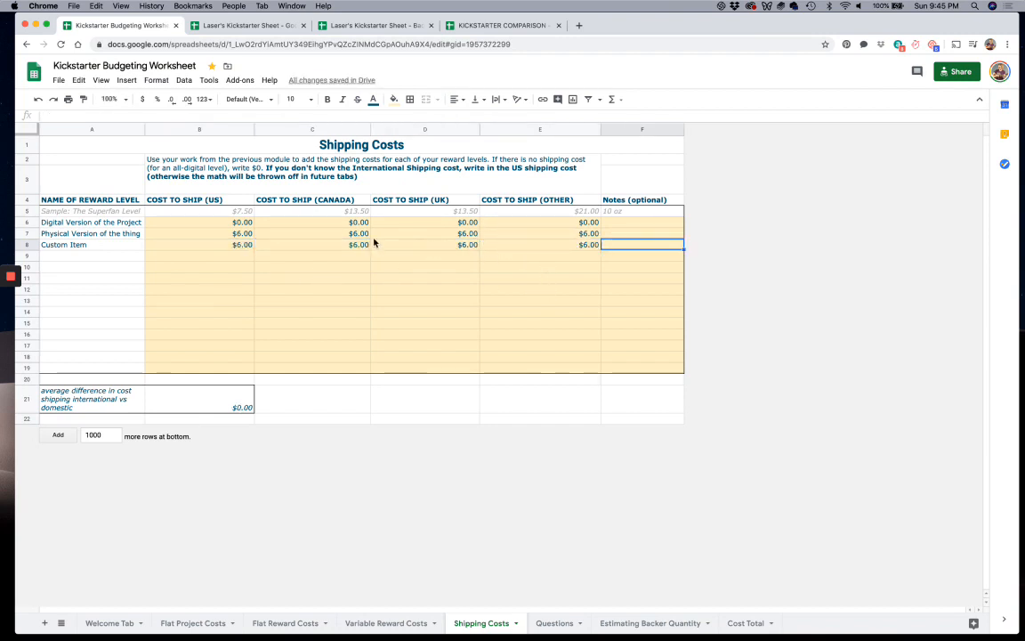
pyautogui.click(439, 247)
pyautogui.click(423, 261)
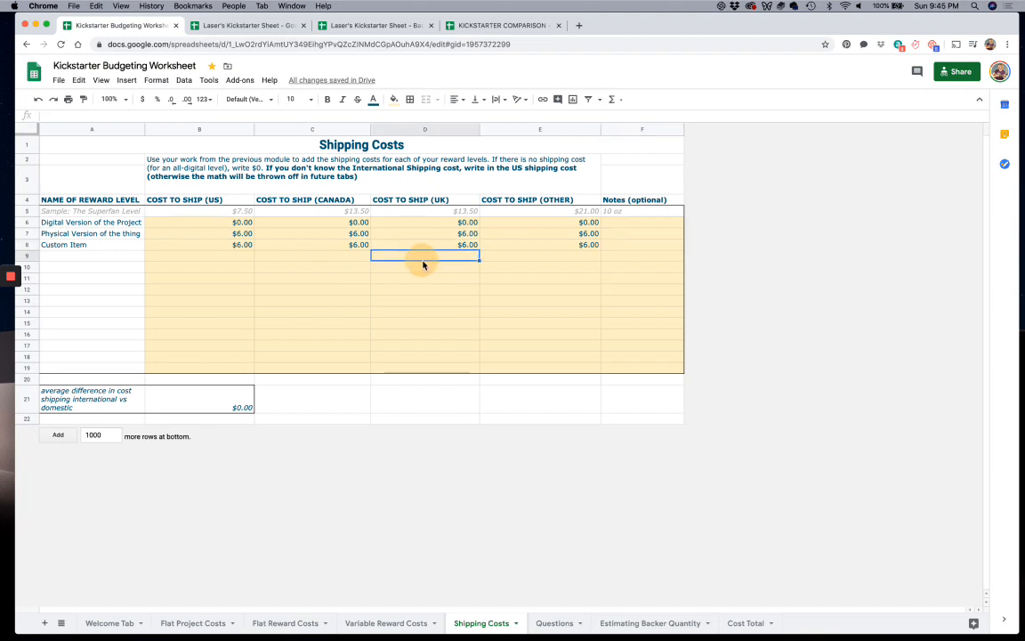
pyautogui.click(281, 253)
pyautogui.click(245, 247)
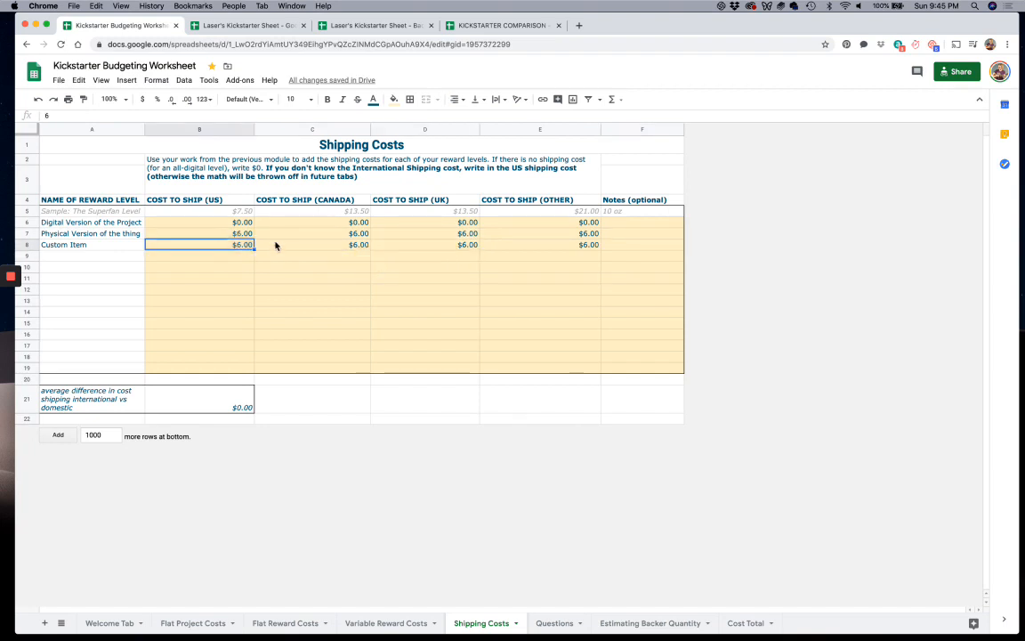
pyautogui.click(494, 234)
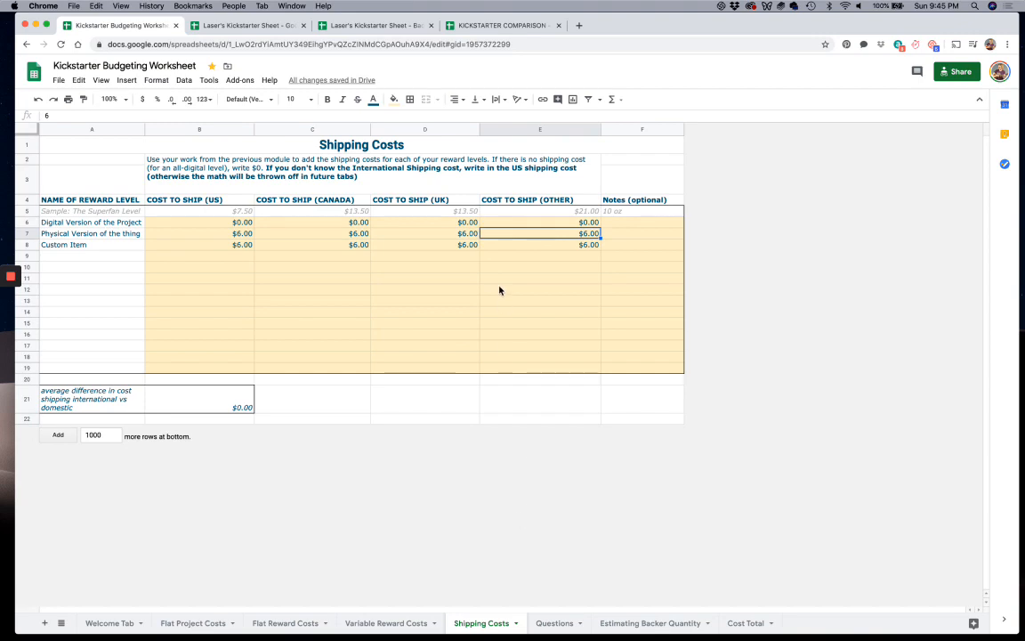
# Switch to the filled-in Kickstarter Sheet's Shipping Costs and review the sample's notes and the US costs for Digital Album and CD
pyautogui.click(267, 26)
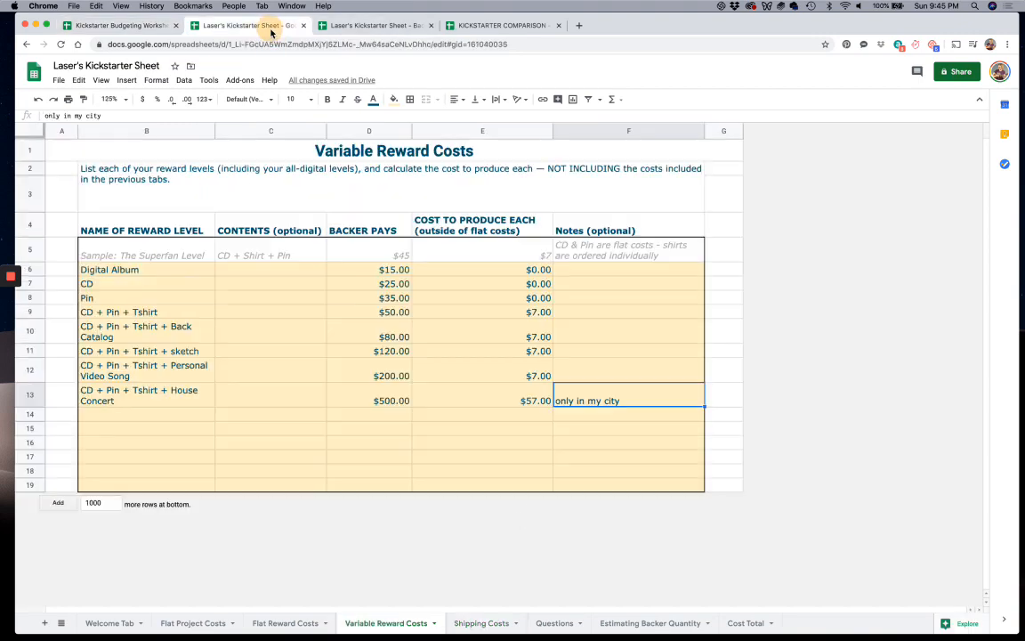
pyautogui.click(485, 623)
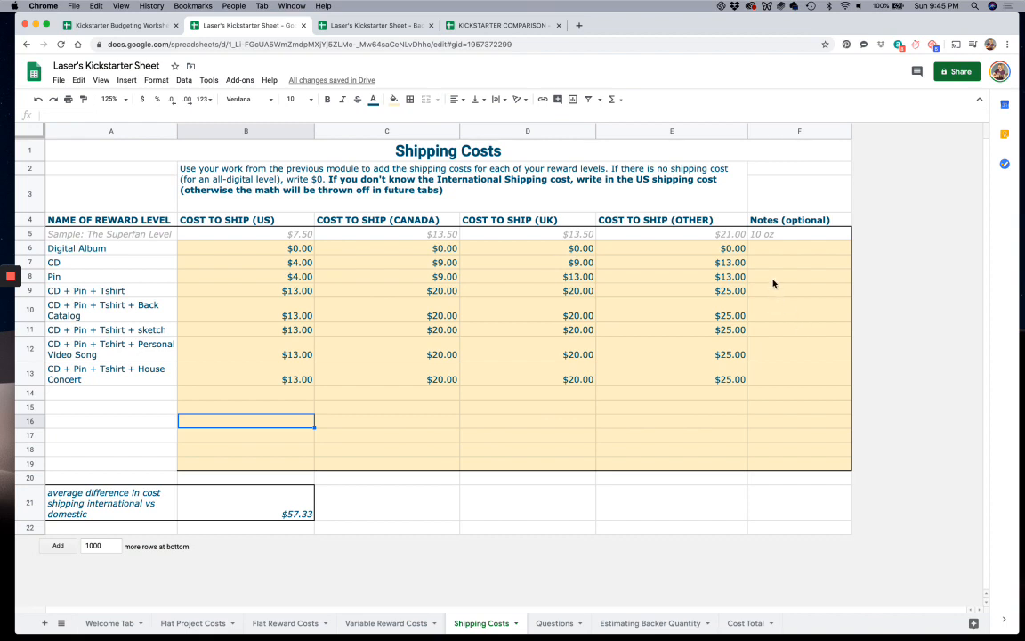
pyautogui.click(777, 235)
pyautogui.click(647, 308)
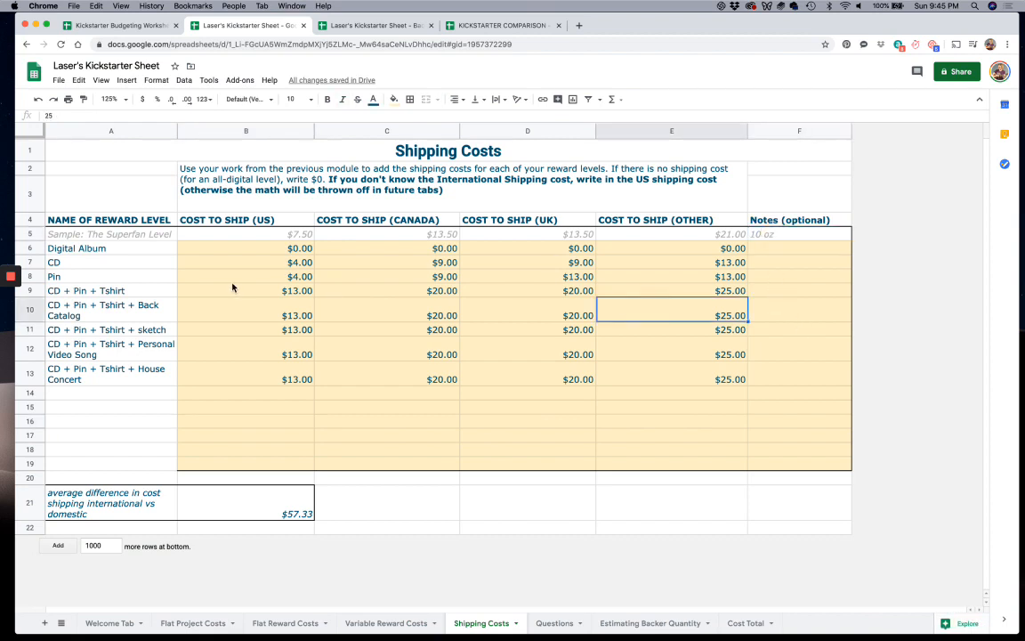
pyautogui.click(230, 250)
pyautogui.click(221, 260)
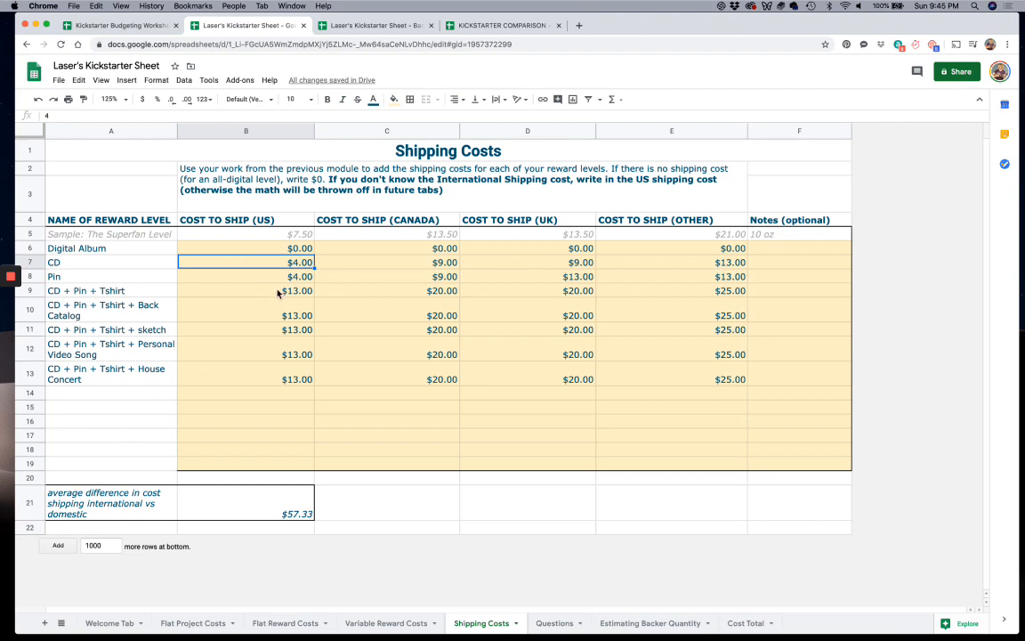
# Compare the CD's Canada, UK and other shipping costs with those of the T-shirt reward levels, including the US cost
pyautogui.press('Right')
pyautogui.click(481, 264)
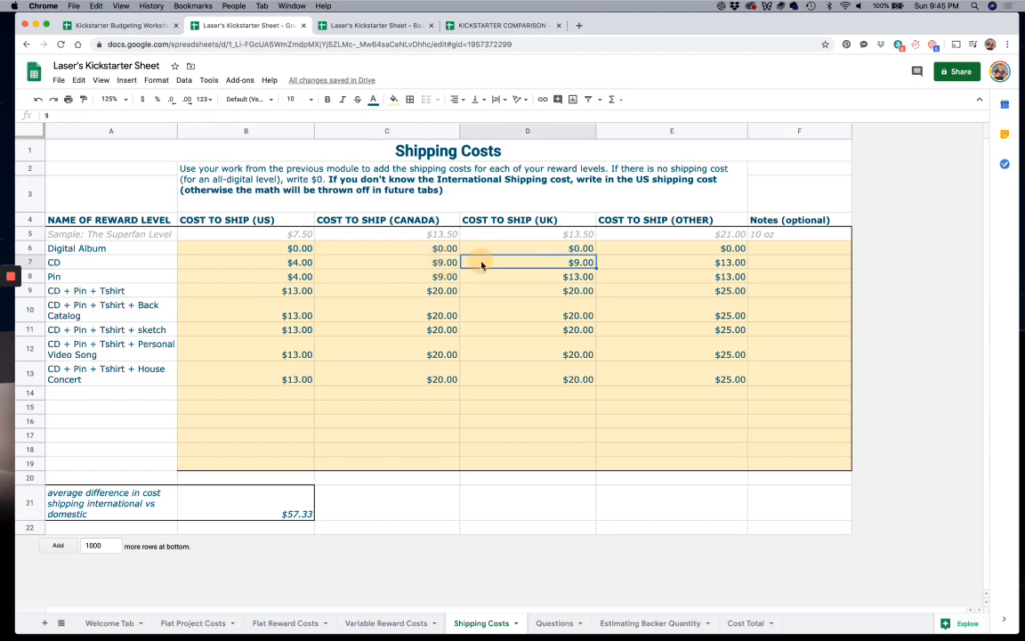
pyautogui.click(618, 265)
pyautogui.click(614, 293)
pyautogui.click(617, 372)
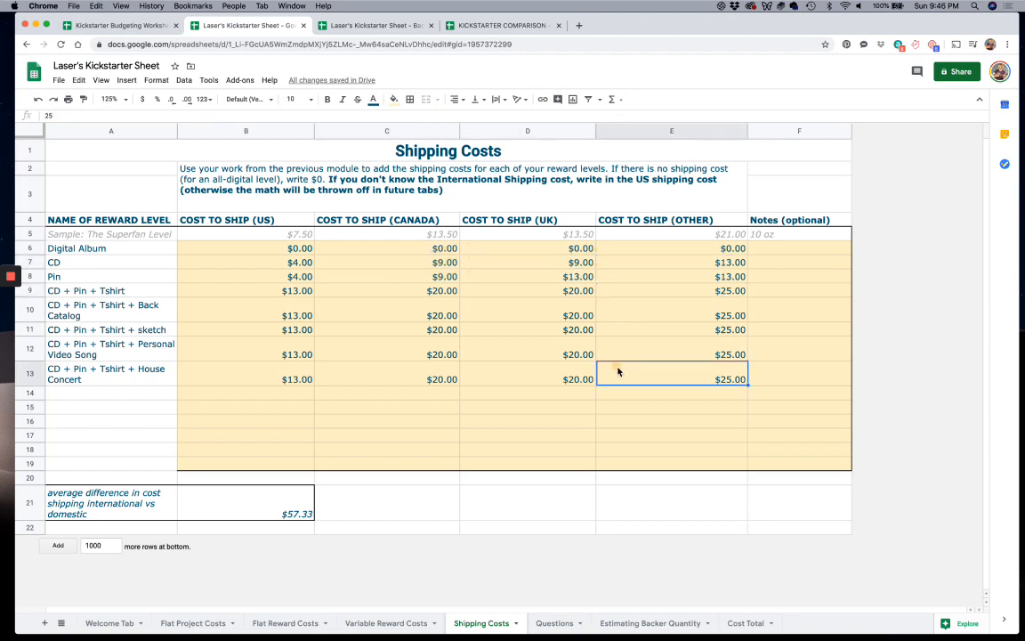
pyautogui.click(636, 265)
pyautogui.click(513, 293)
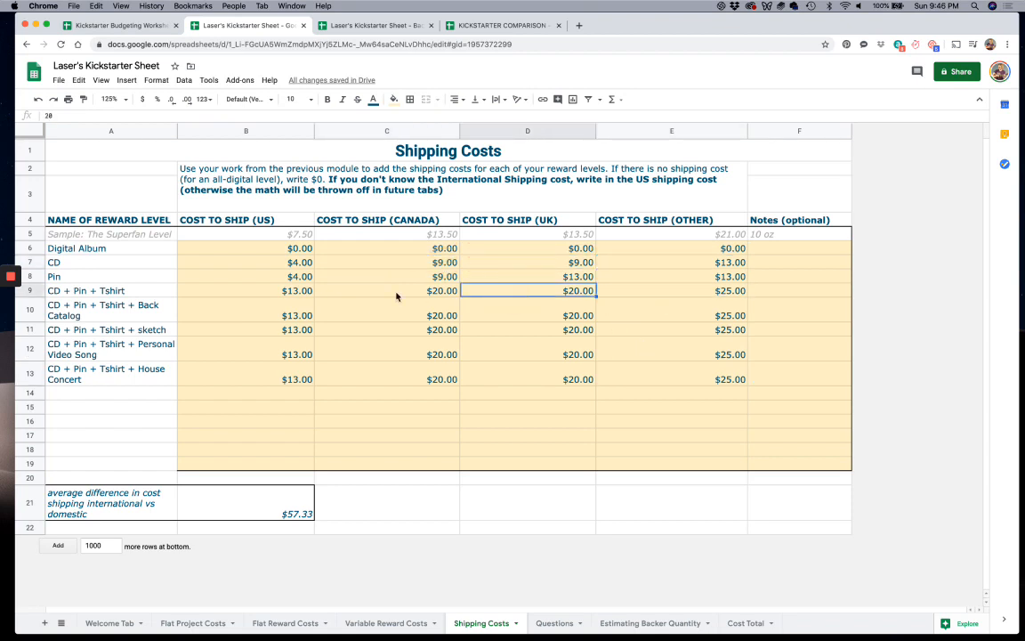
pyautogui.click(397, 294)
pyautogui.click(258, 292)
pyautogui.write('13')
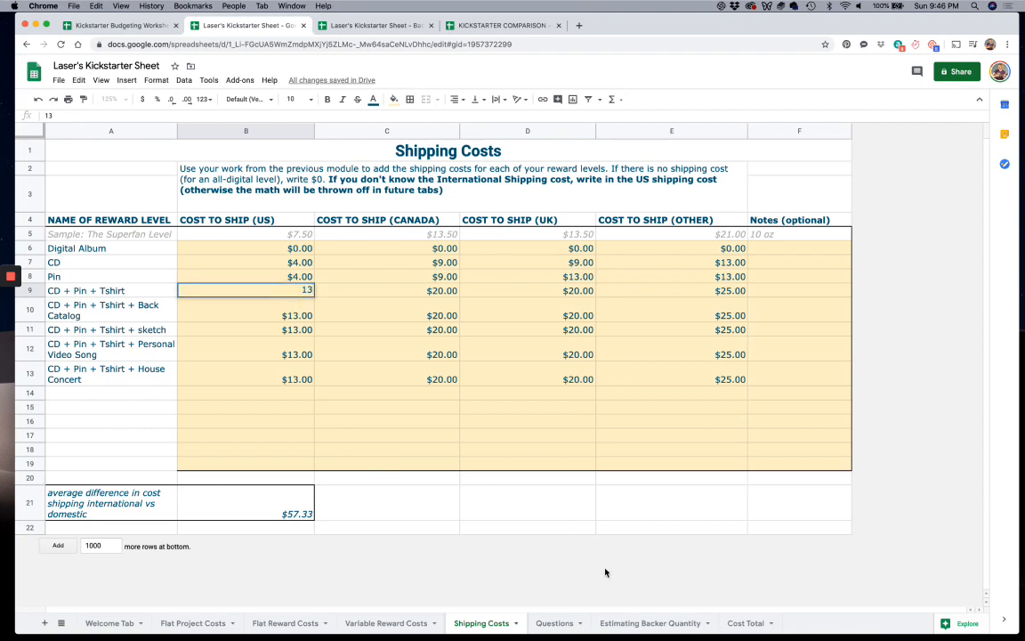
# Open the Questions sheet and read the guidance on the estimated tax rate
pyautogui.click(552, 623)
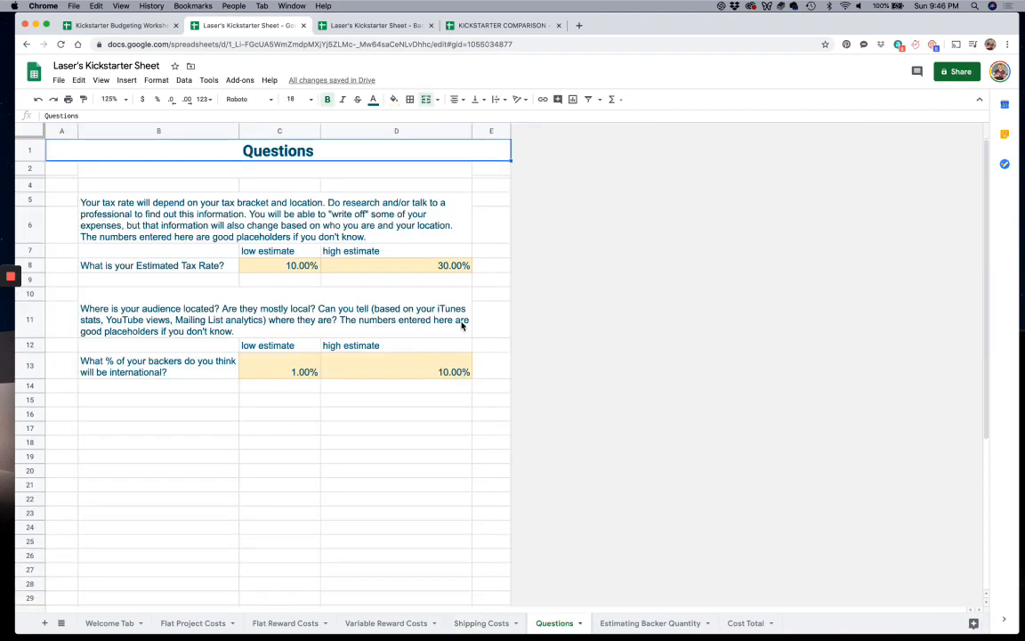
pyautogui.click(242, 219)
pyautogui.click(218, 278)
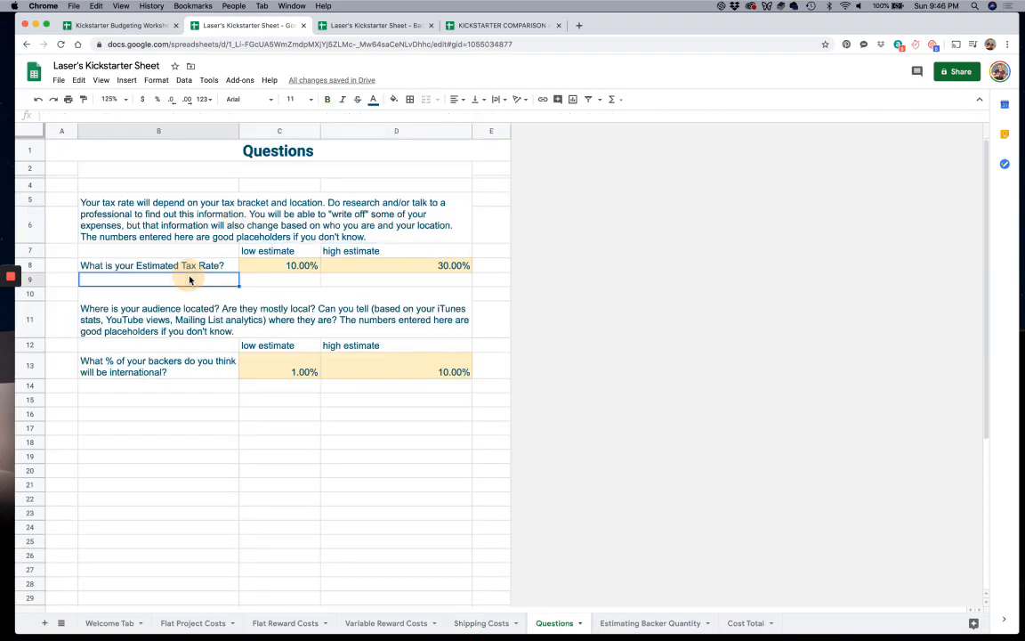
pyautogui.click(435, 283)
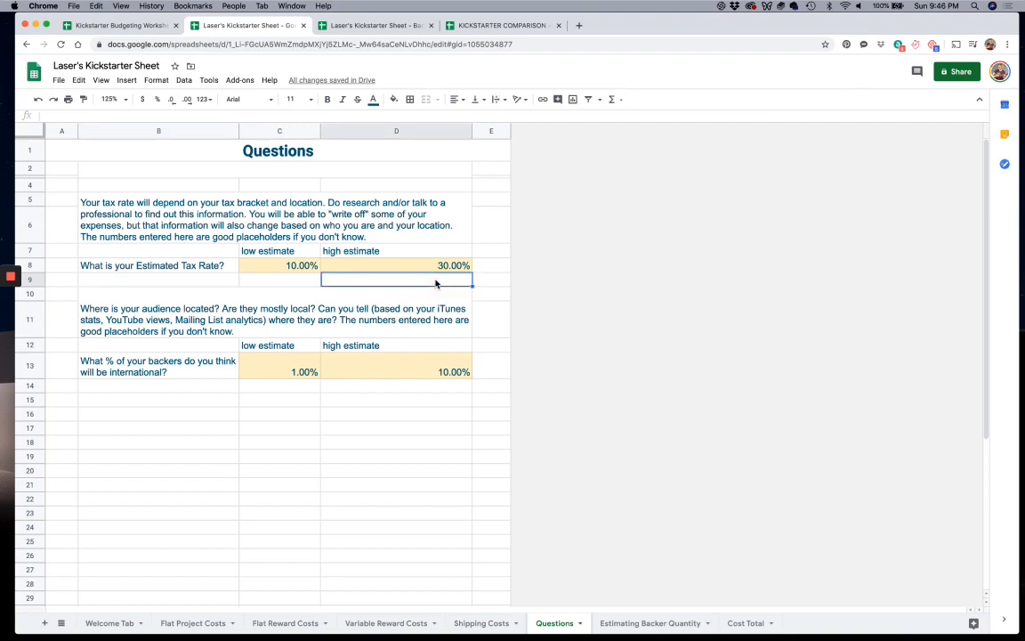
# Examine the low and high estimates entered for the estimated tax rate
pyautogui.click(267, 266)
pyautogui.click(334, 279)
pyautogui.click(307, 268)
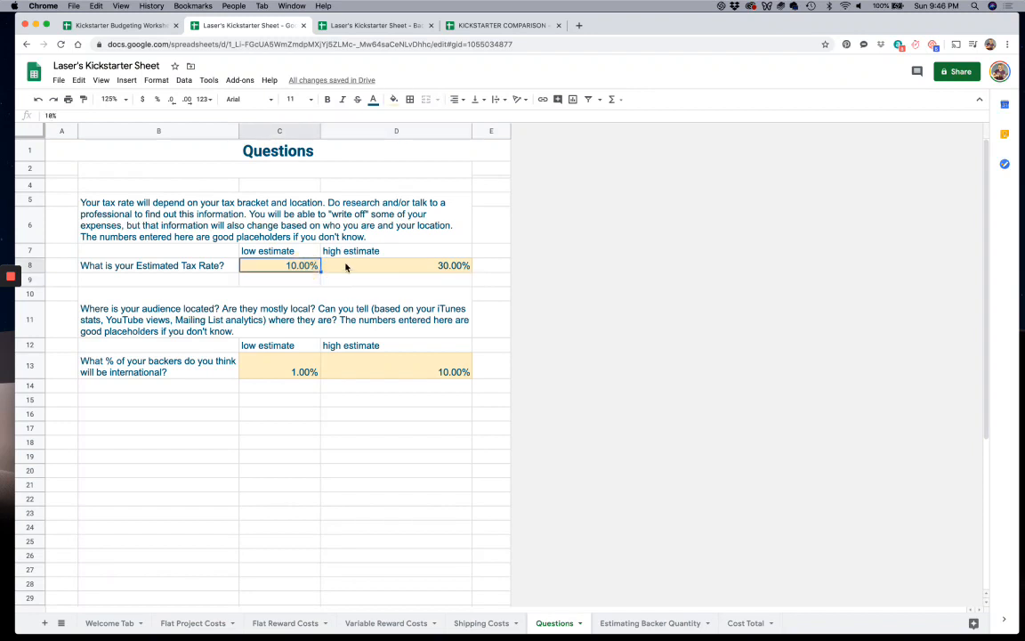
pyautogui.click(347, 267)
pyautogui.click(346, 280)
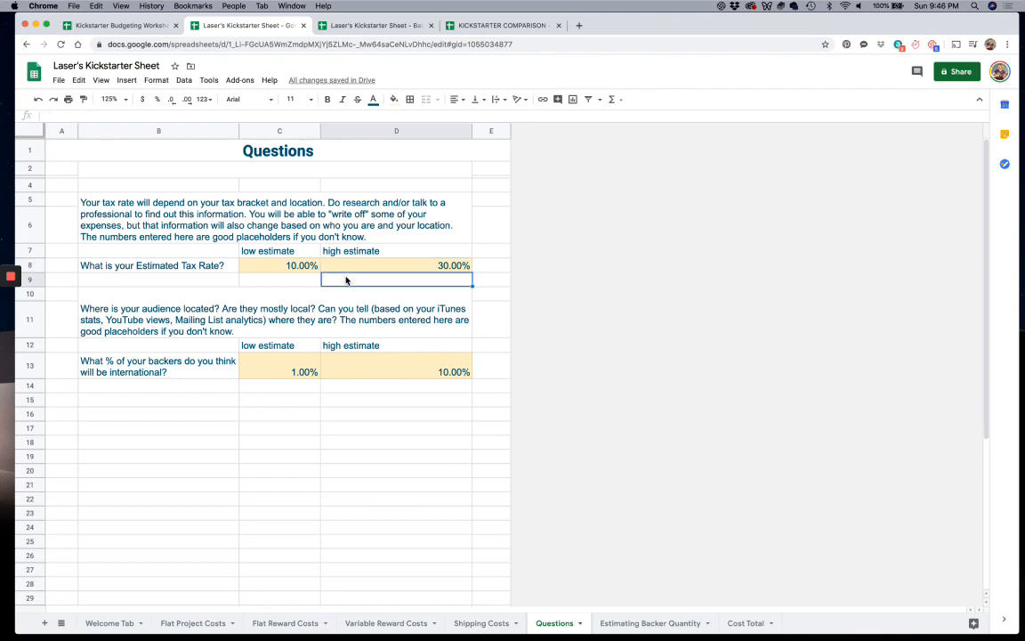
pyautogui.press('Left')
pyautogui.press('Up')
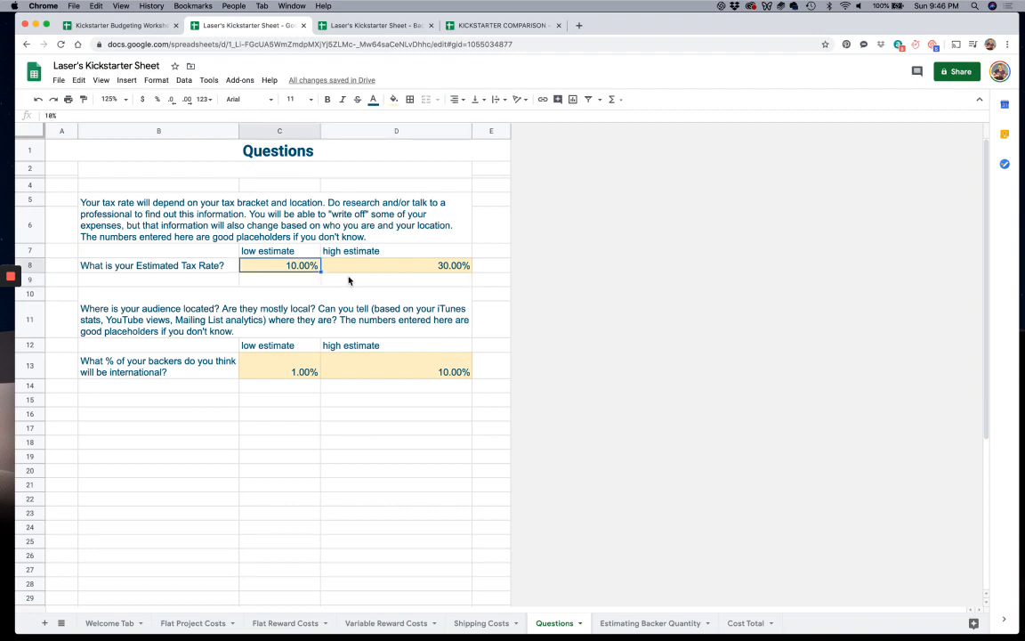
pyautogui.click(344, 267)
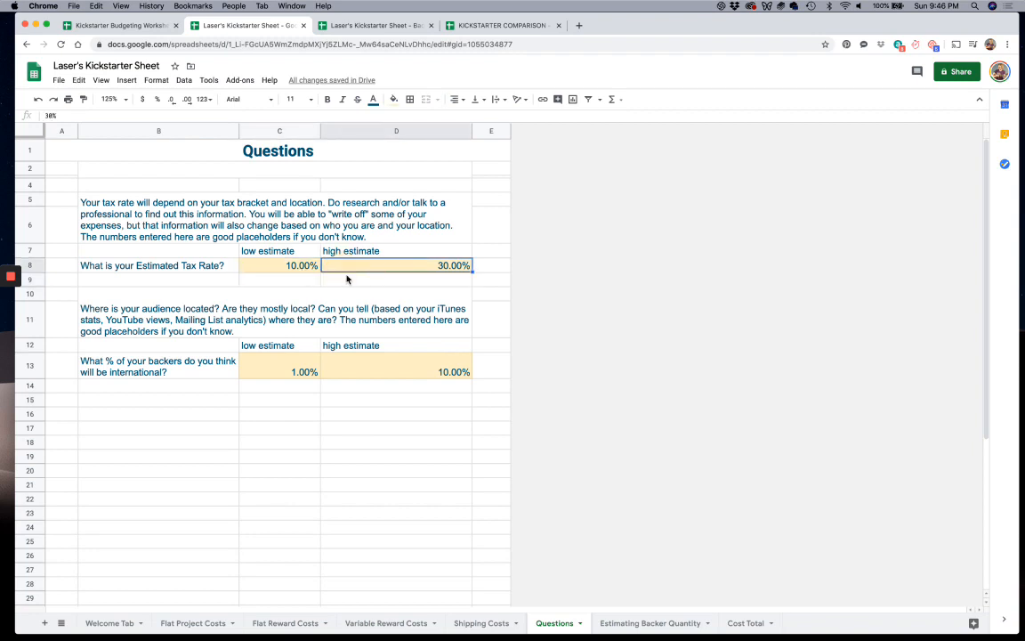
pyautogui.click(347, 278)
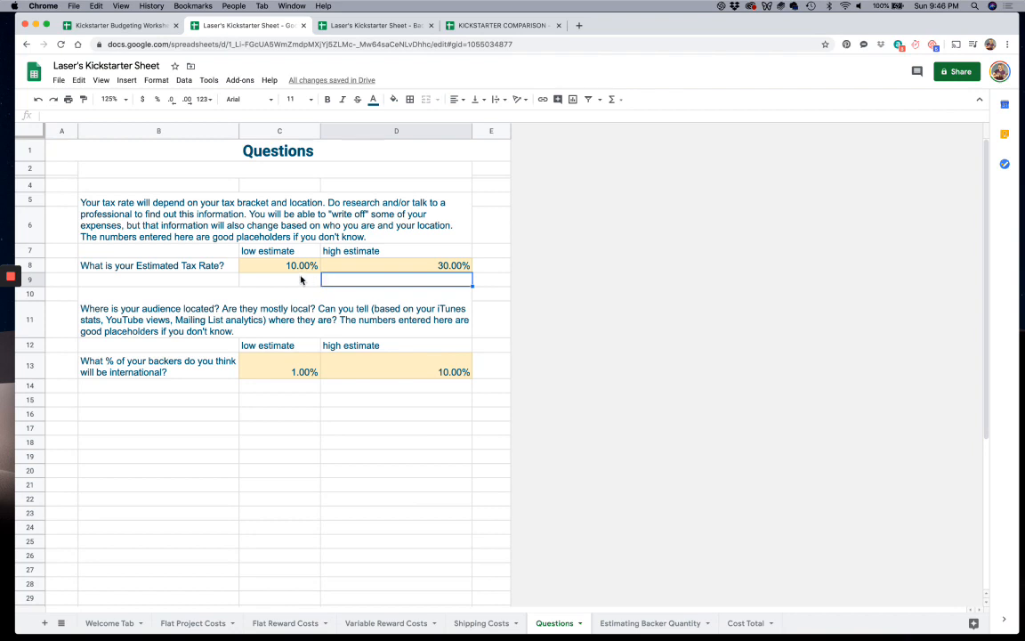
pyautogui.press('Left')
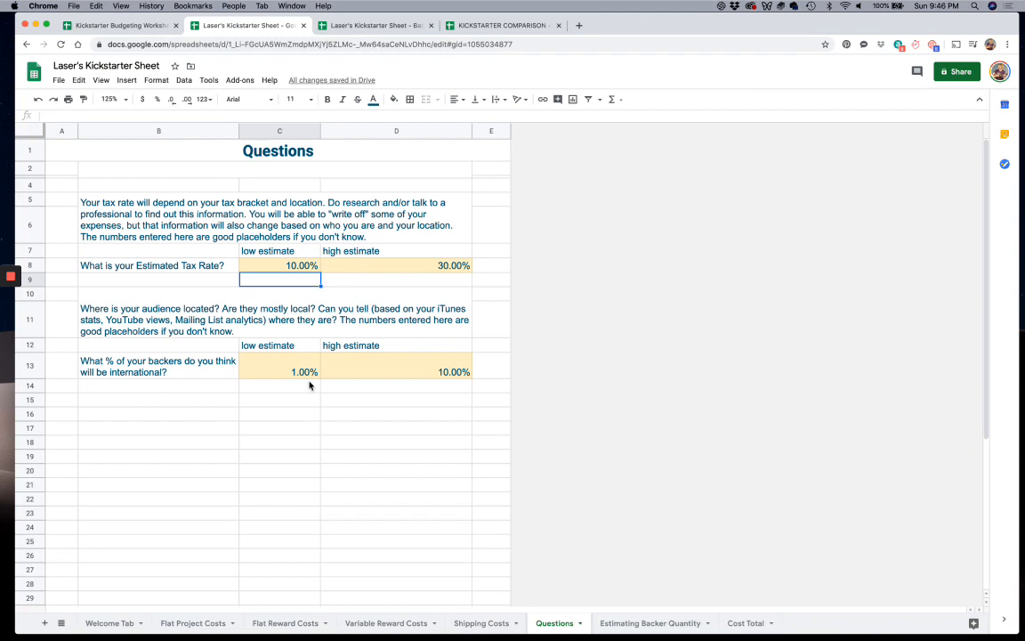
pyautogui.click(389, 283)
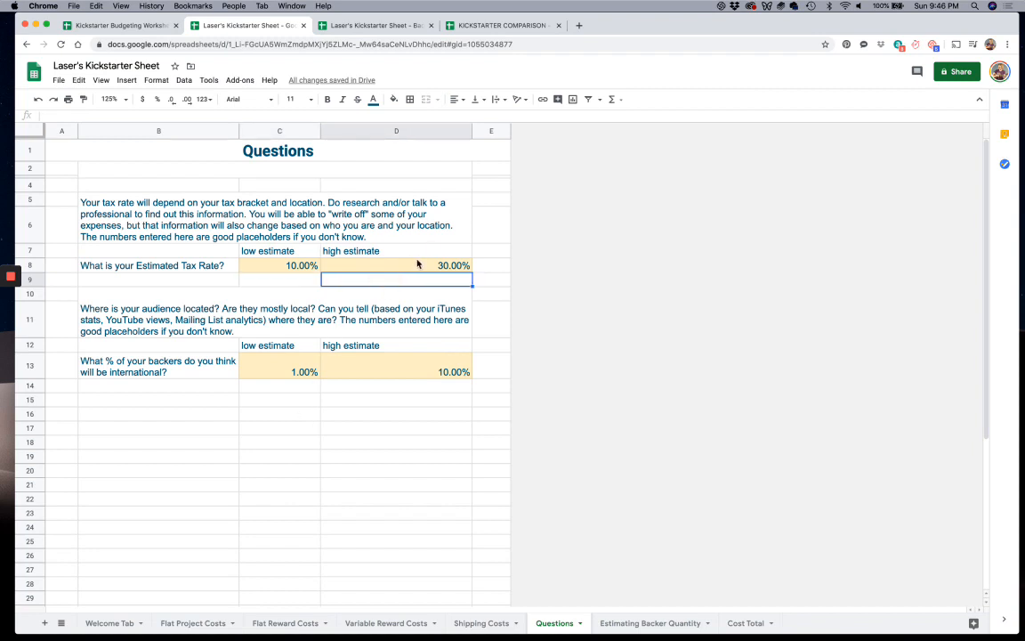
pyautogui.click(258, 279)
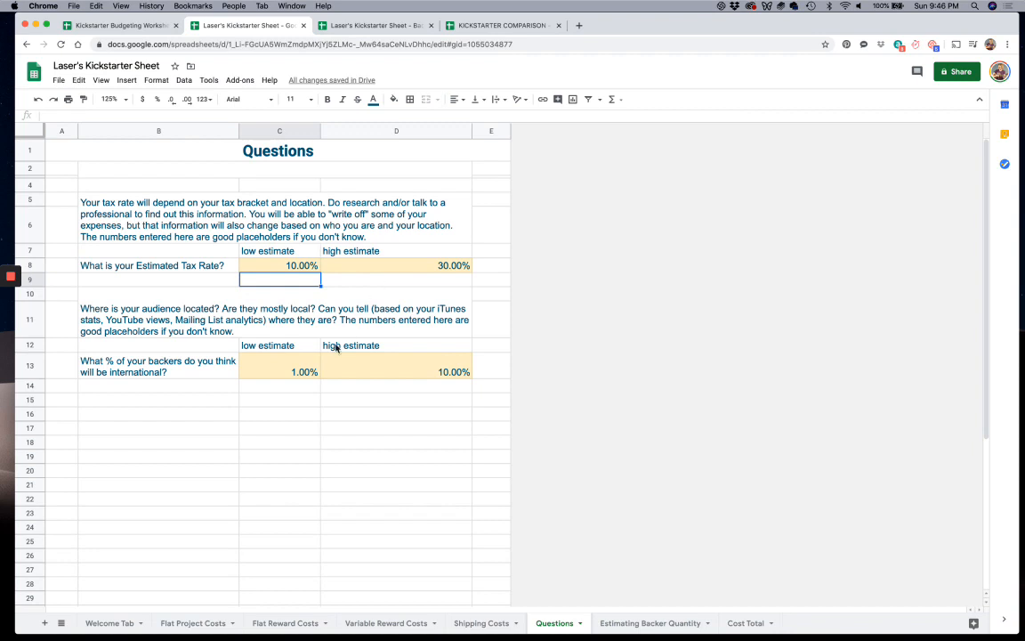
# Read the audience location guidance on the Questions sheet and examine the low and high estimates for international backers
pyautogui.click(220, 370)
pyautogui.click(203, 389)
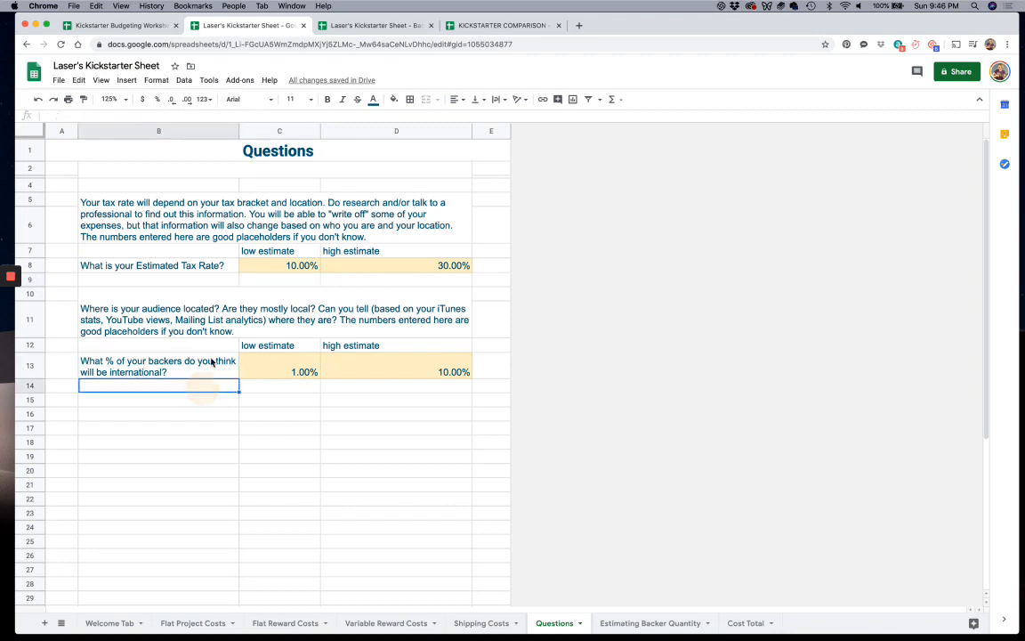
pyautogui.click(293, 314)
pyautogui.click(172, 377)
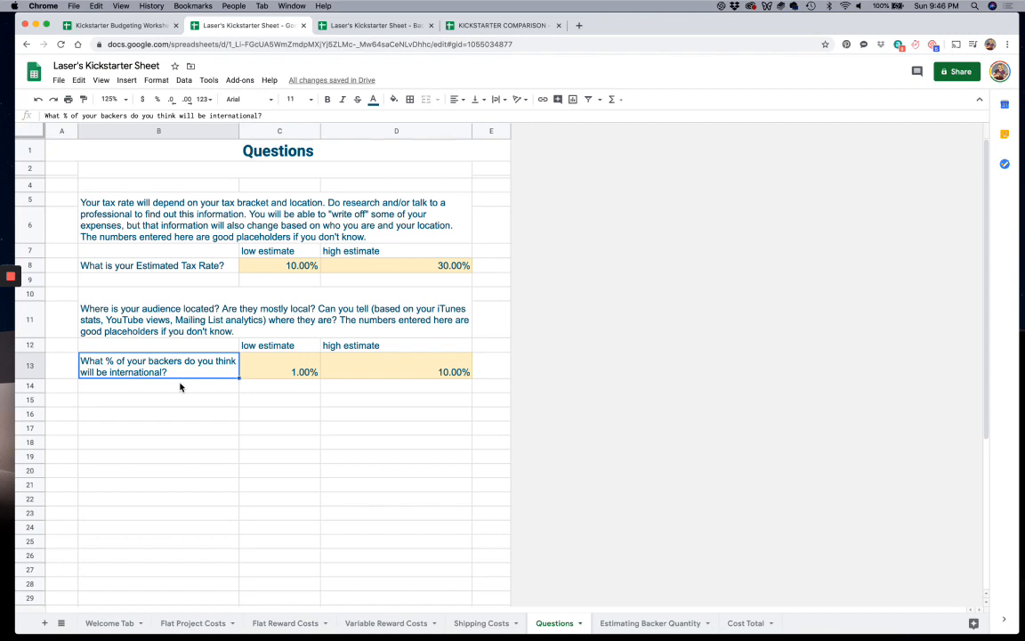
pyautogui.click(180, 386)
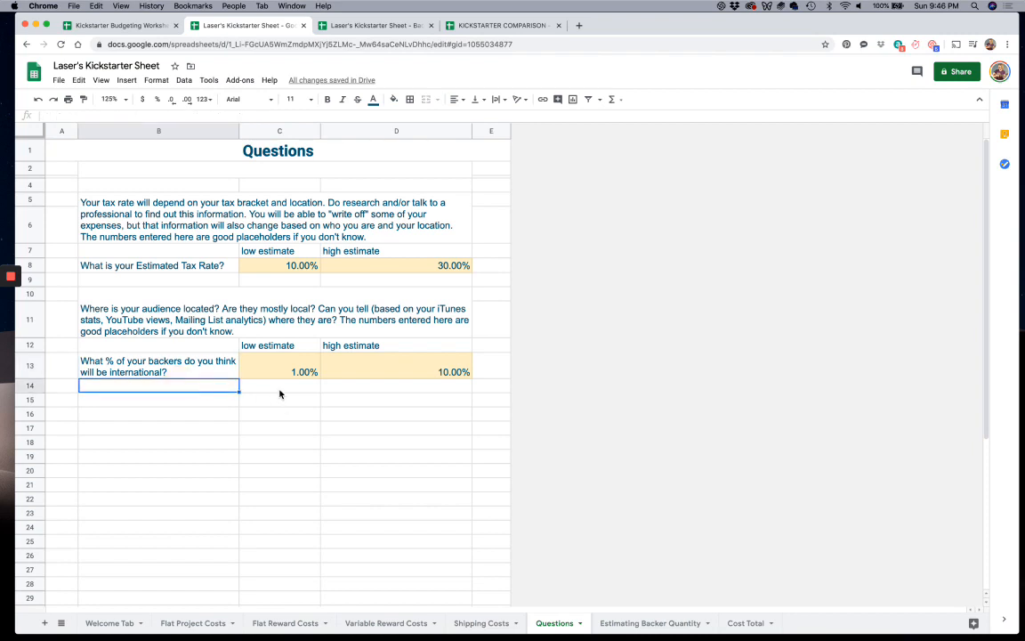
pyautogui.click(279, 389)
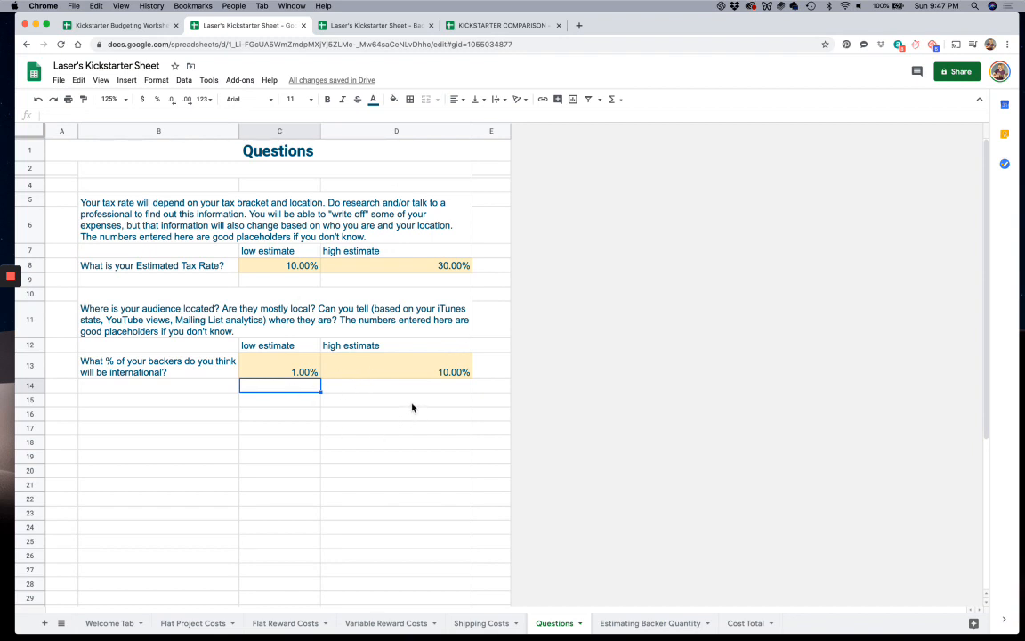
pyautogui.moveTo(389, 371); pyautogui.dragTo(288, 372)
pyautogui.click(275, 418)
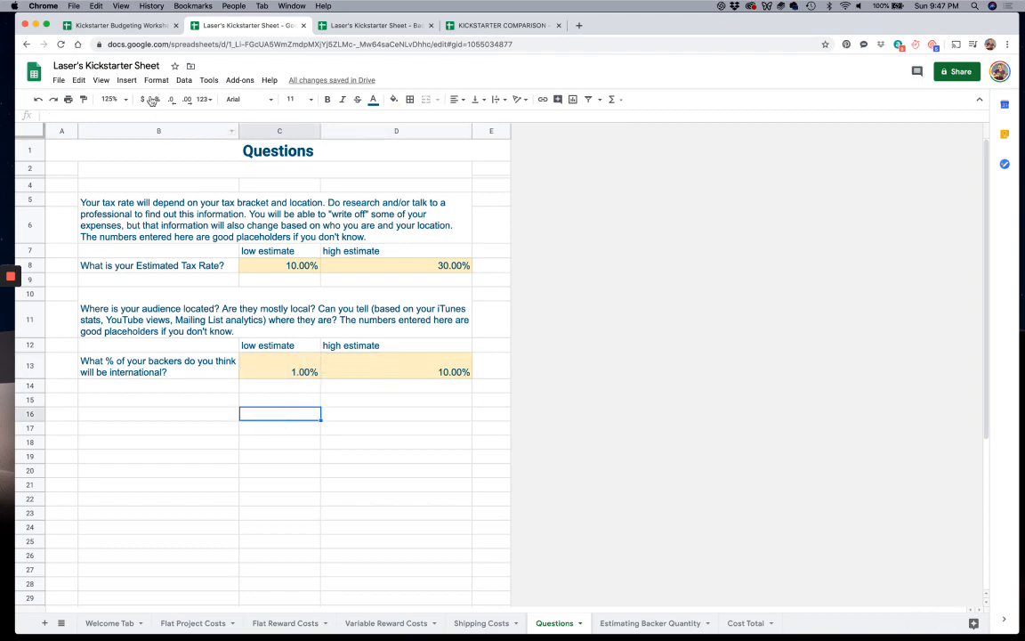
# Switch to the Kickstarter Budgeting Worksheet's Estimating Backer Quantity sheet and examine its reward levels, estimated backer numbers and creation costs
pyautogui.click(118, 29)
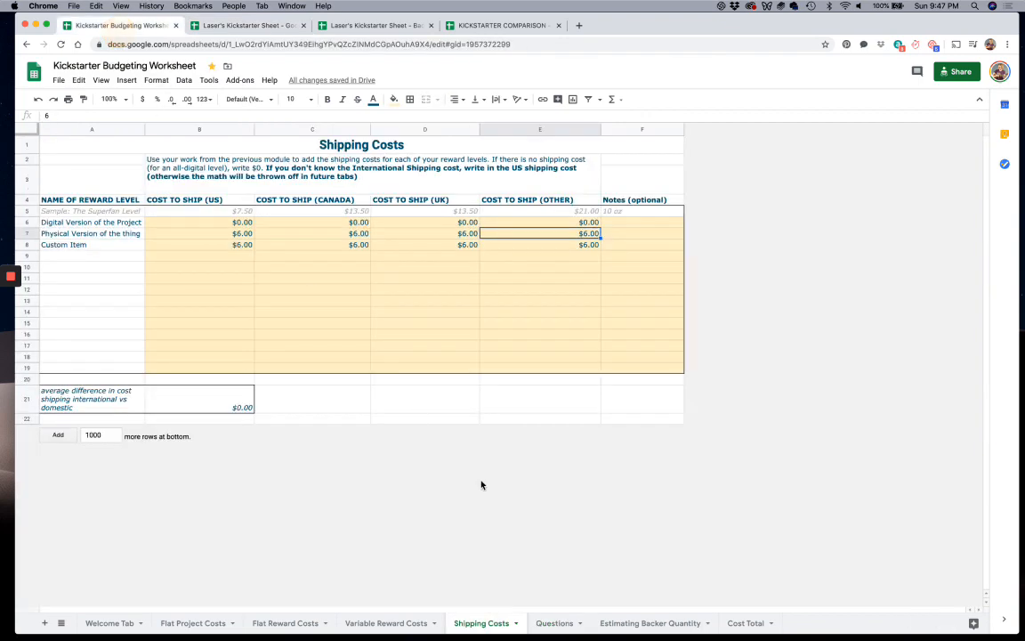
pyautogui.click(552, 623)
pyautogui.click(625, 623)
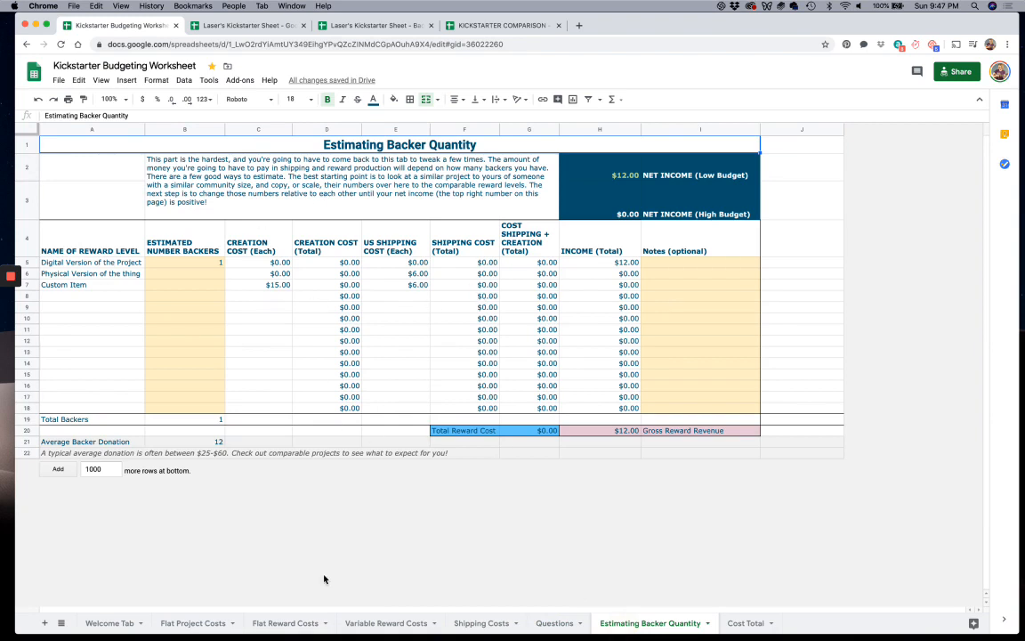
pyautogui.click(107, 295)
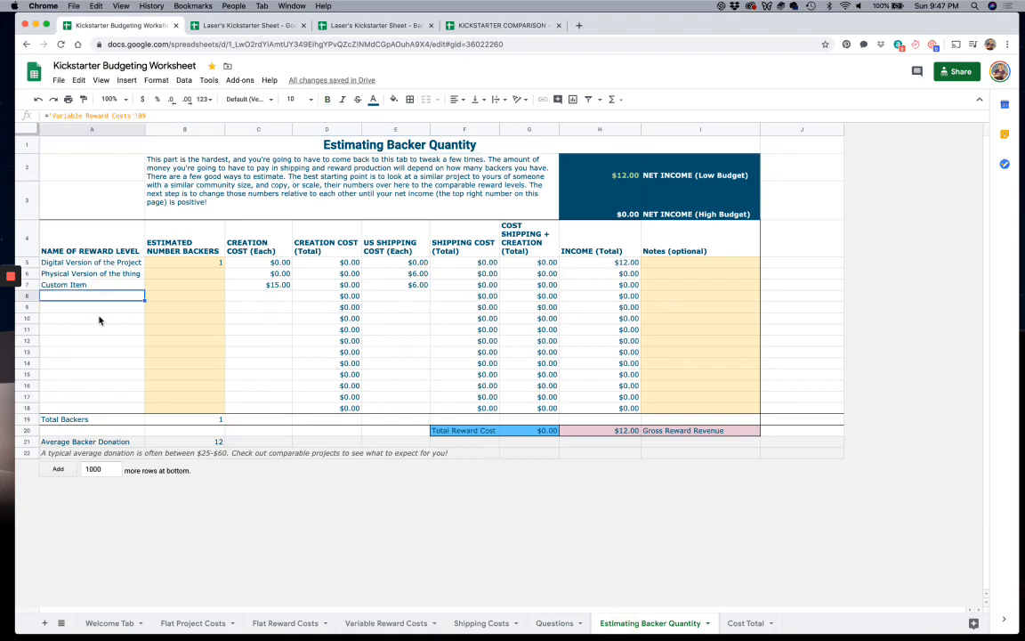
pyautogui.click(99, 318)
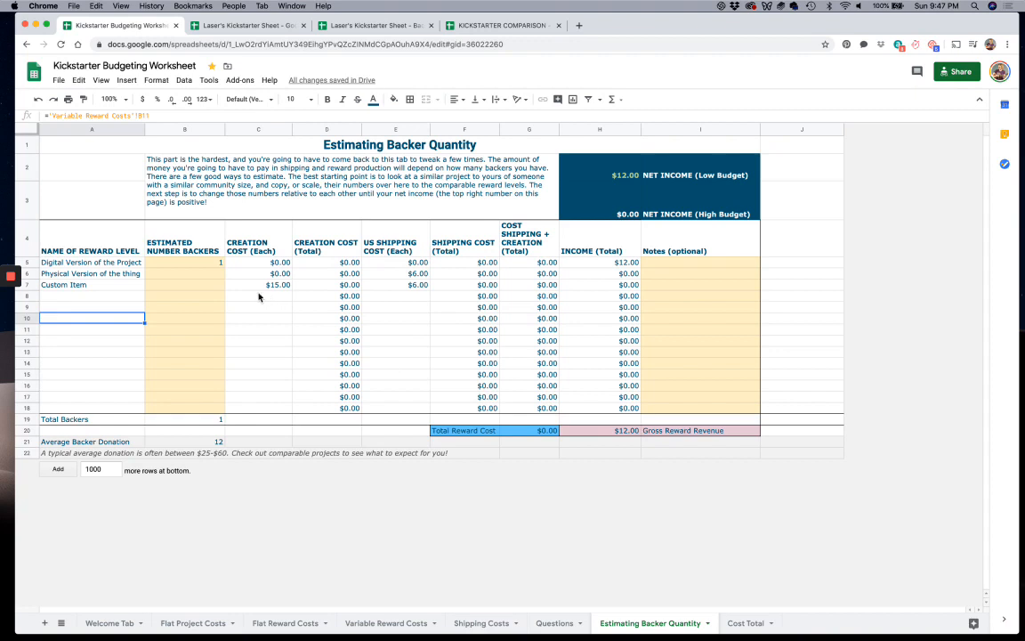
pyautogui.click(207, 265)
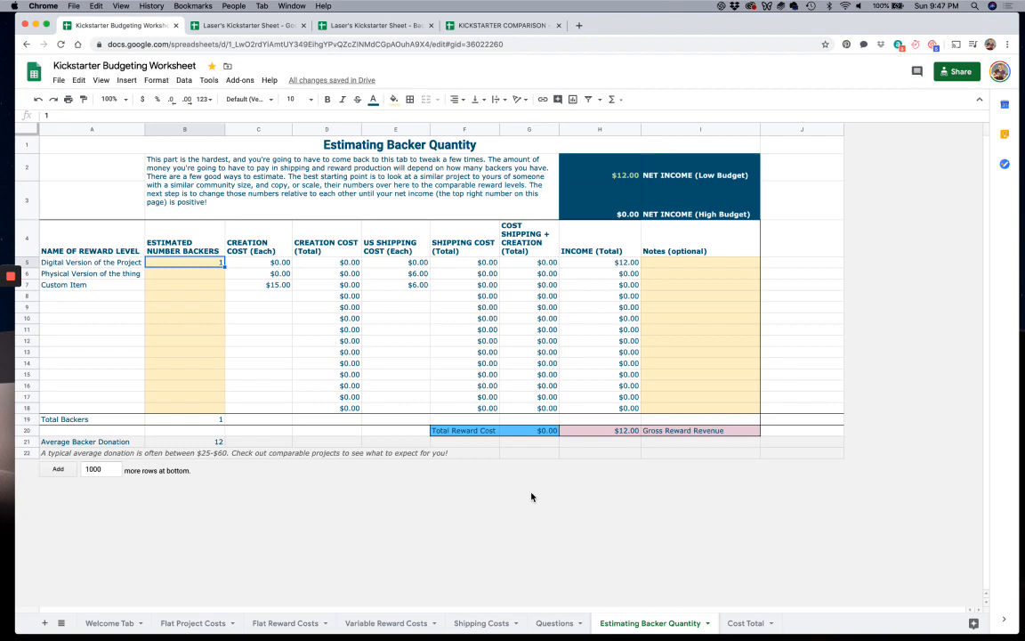
pyautogui.click(264, 285)
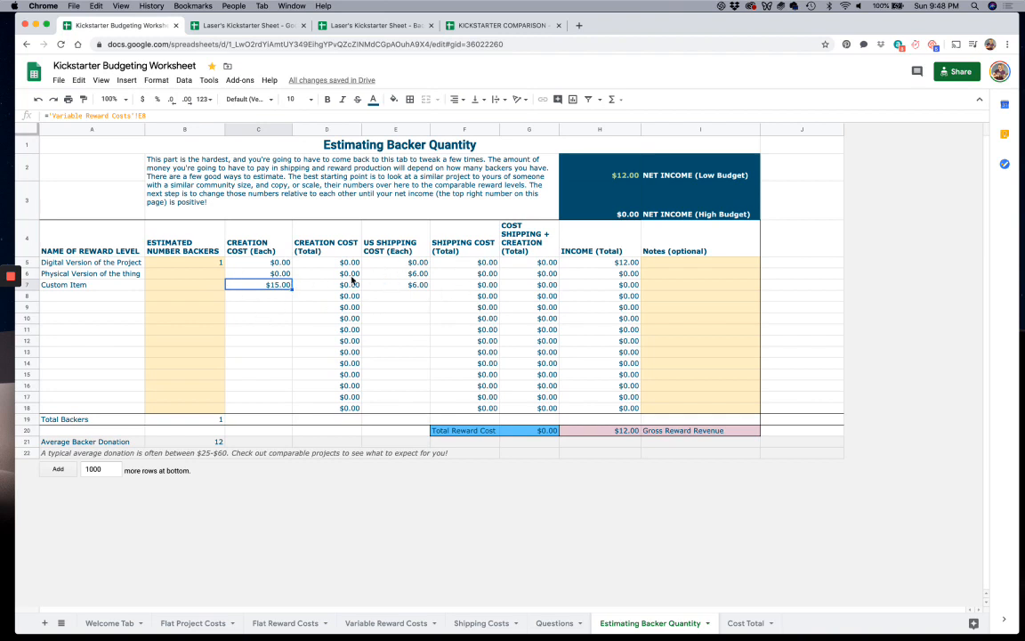
pyautogui.click(189, 264)
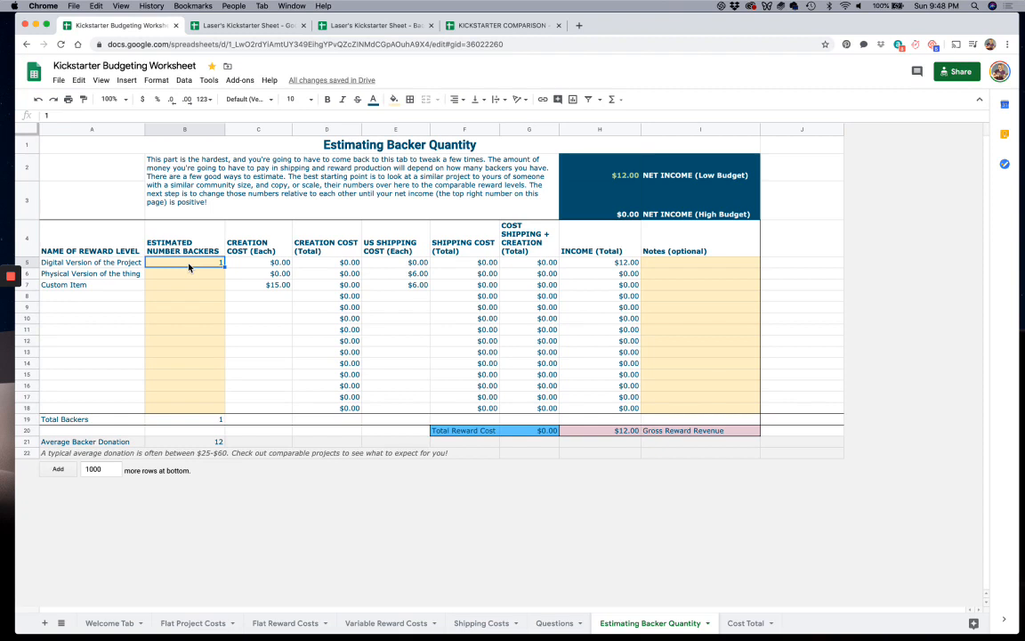
# Review the average backer donation against the typical donation note, and check the Digital Version's estimated number of backers
pyautogui.click(98, 454)
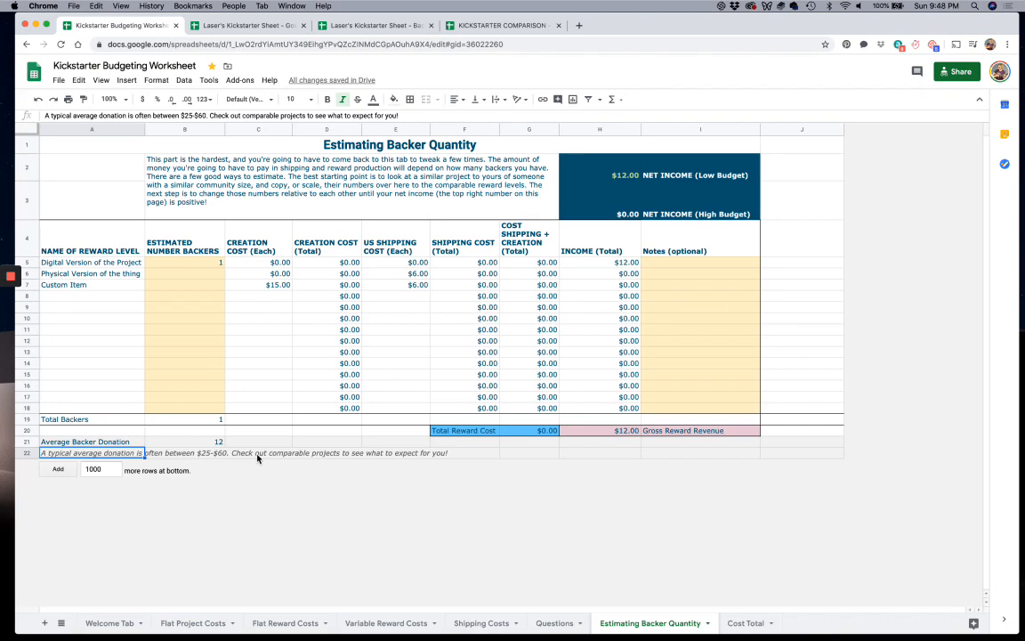
pyautogui.click(98, 442)
pyautogui.click(148, 442)
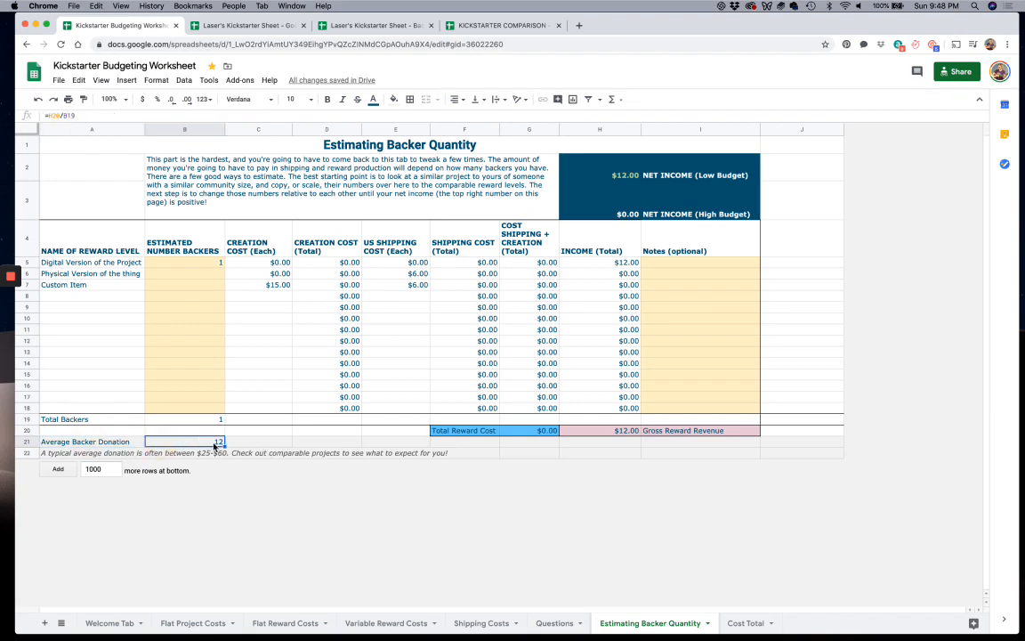
pyautogui.click(267, 442)
pyautogui.click(356, 443)
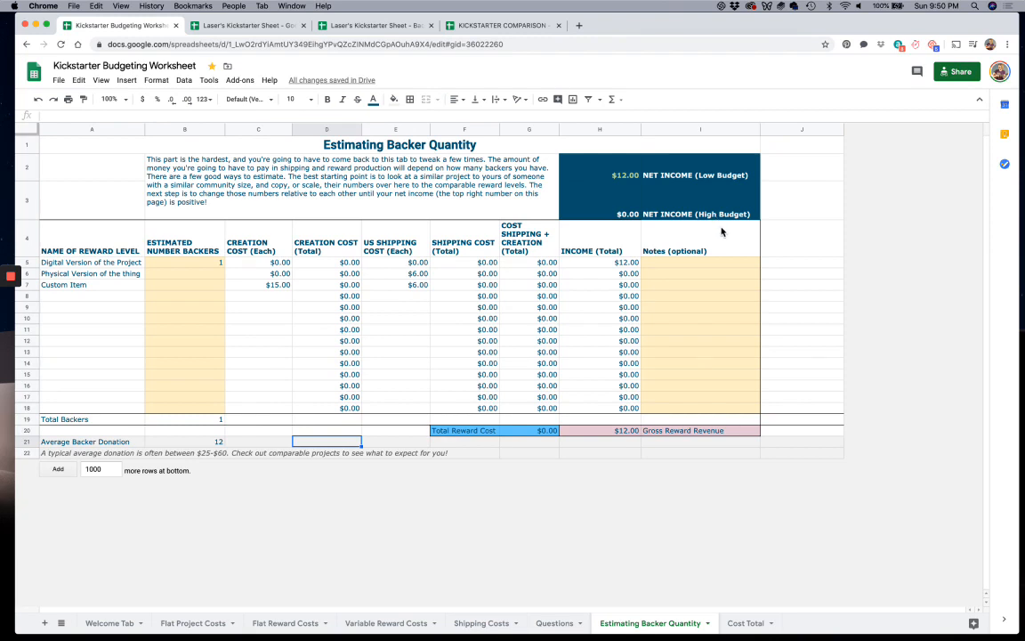
pyautogui.click(205, 265)
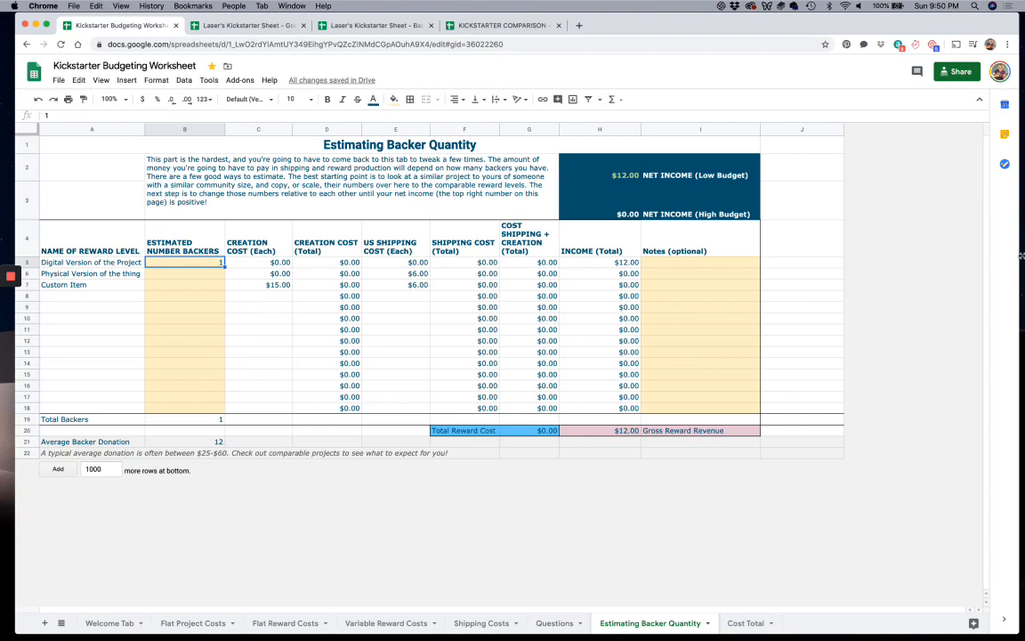
pyautogui.moveTo(1020, 255); pyautogui.dragTo(1024, 220)
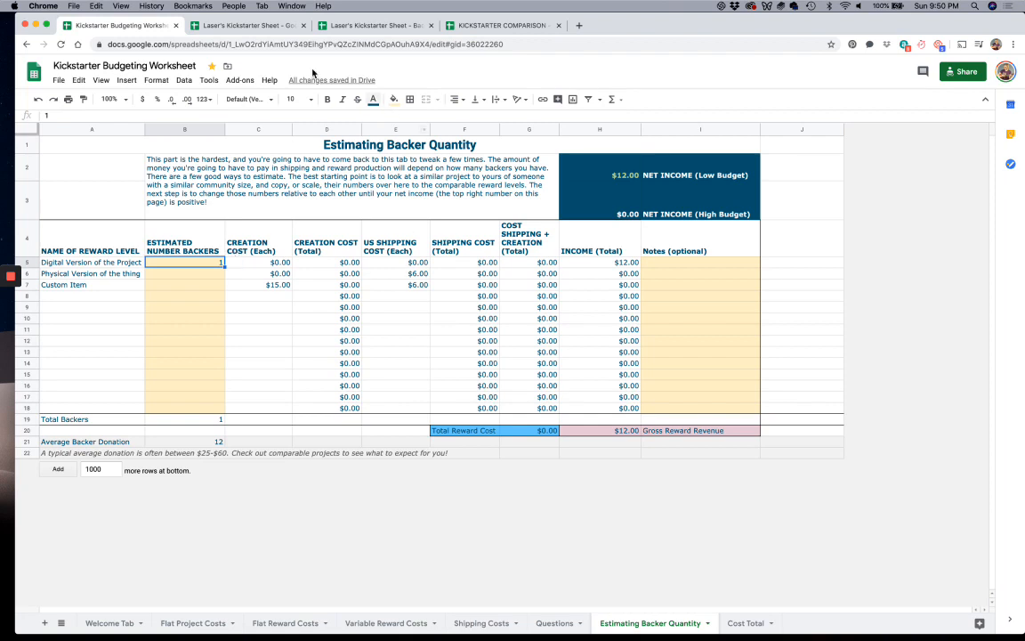
# Open Estimating Backer Quantity in the filled-in Kickstarter Sheet and review its reward levels and the low and high budget net income
pyautogui.click(261, 30)
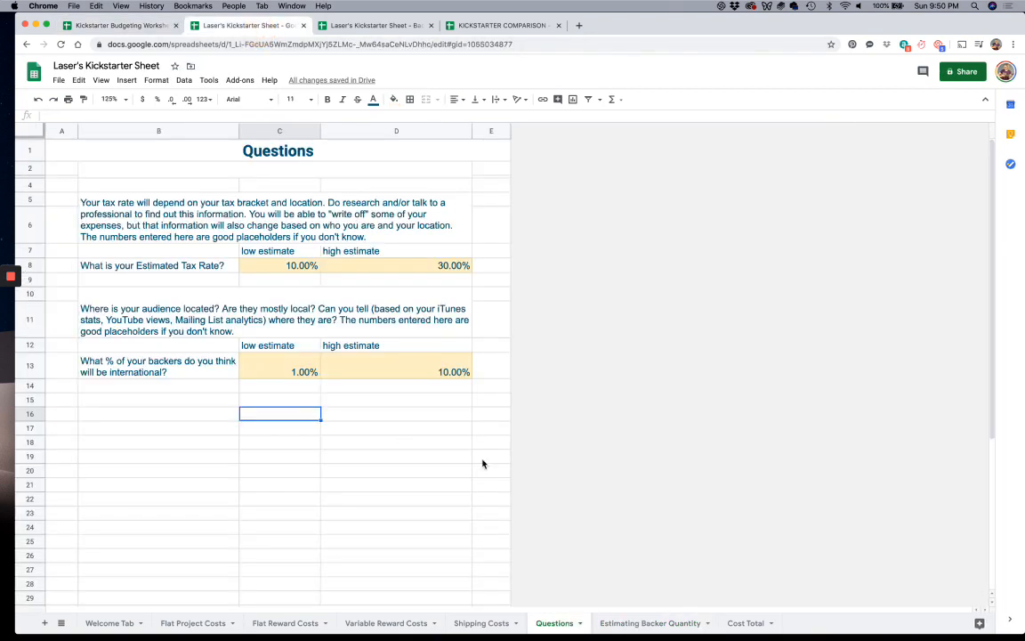
pyautogui.click(640, 625)
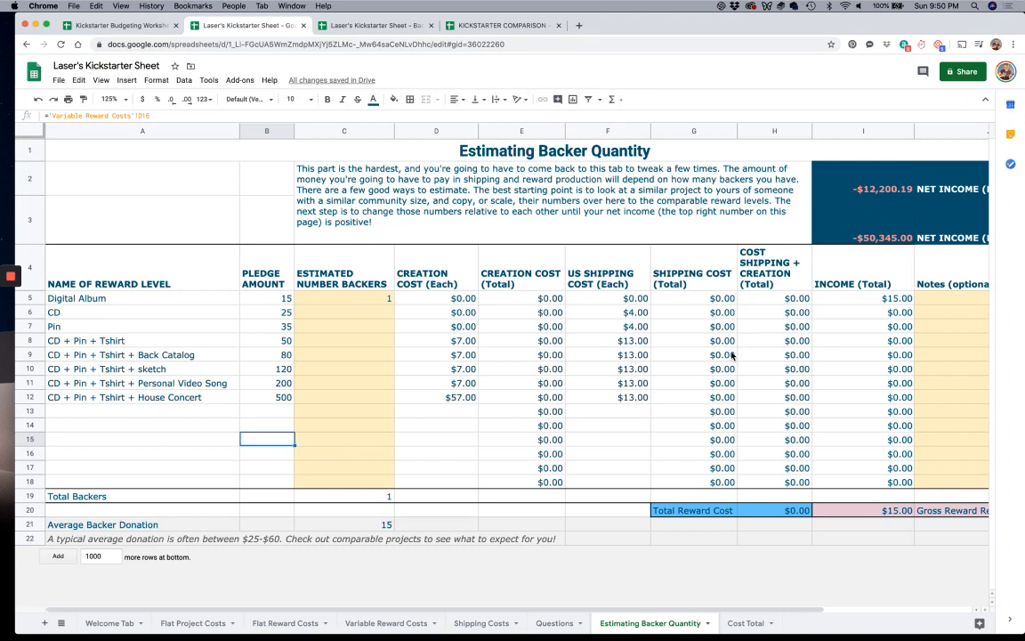
pyautogui.click(184, 303)
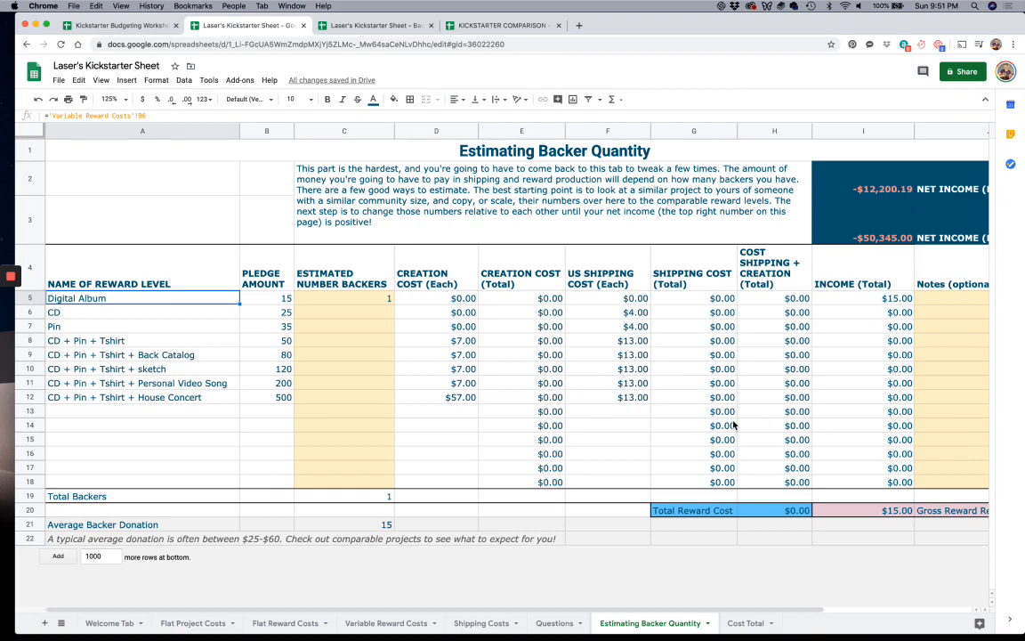
pyautogui.hscroll(3, 733, 425)
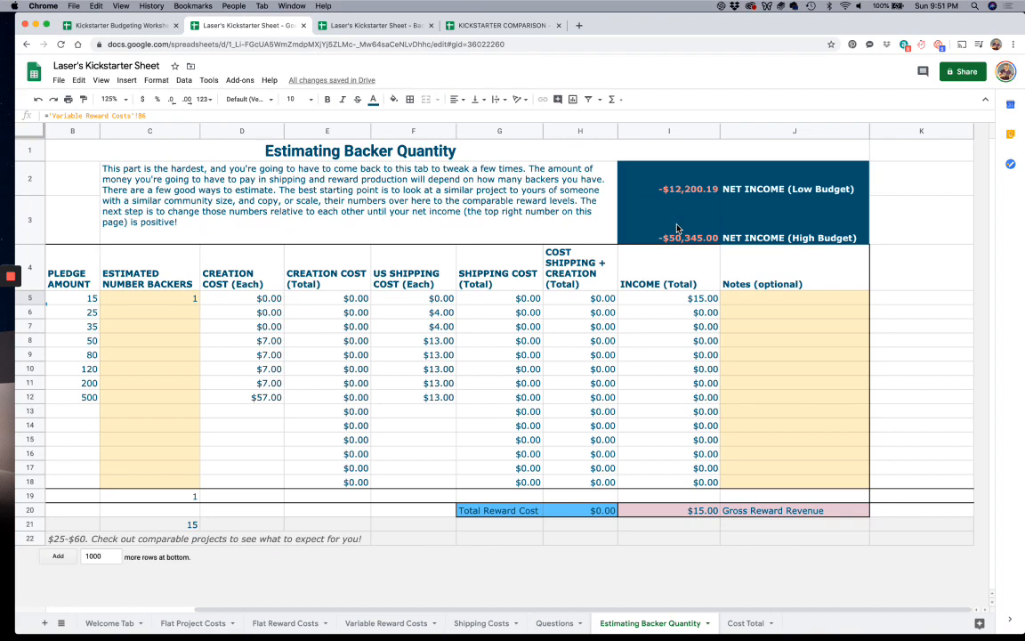
pyautogui.click(681, 185)
pyautogui.click(677, 218)
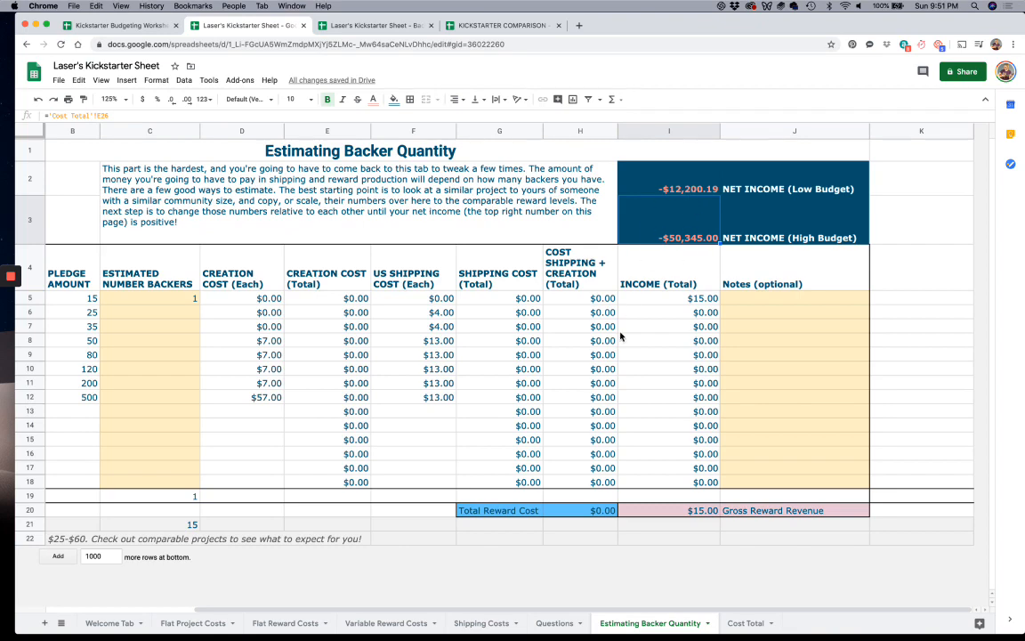
pyautogui.hscroll(-5, 621, 336)
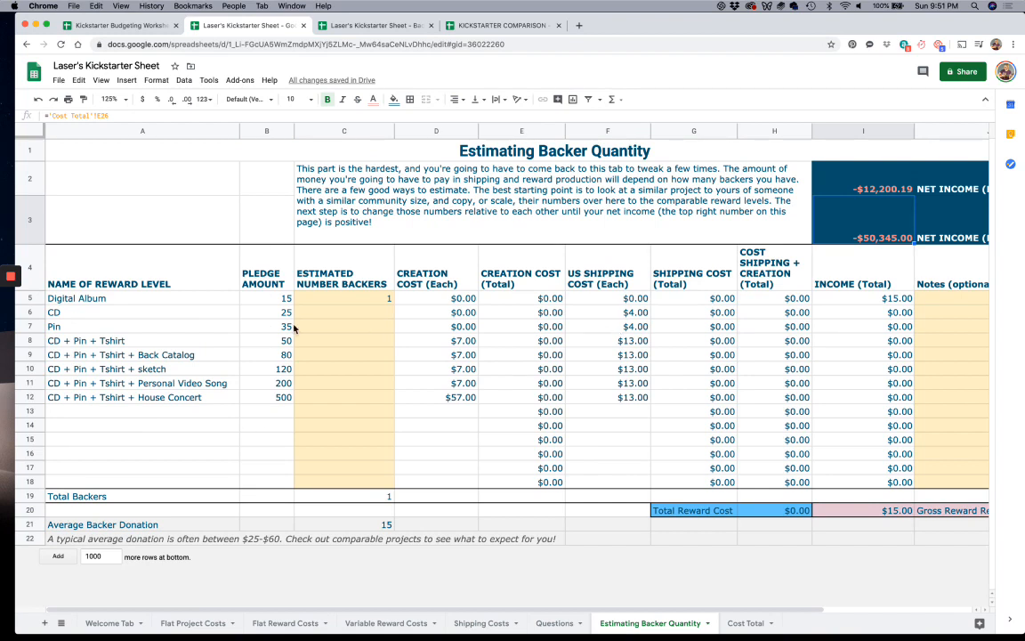
# Switch to the KICKSTARTER COMPARISON spreadsheet and find the artist row highlighted in yellow
pyautogui.click(379, 26)
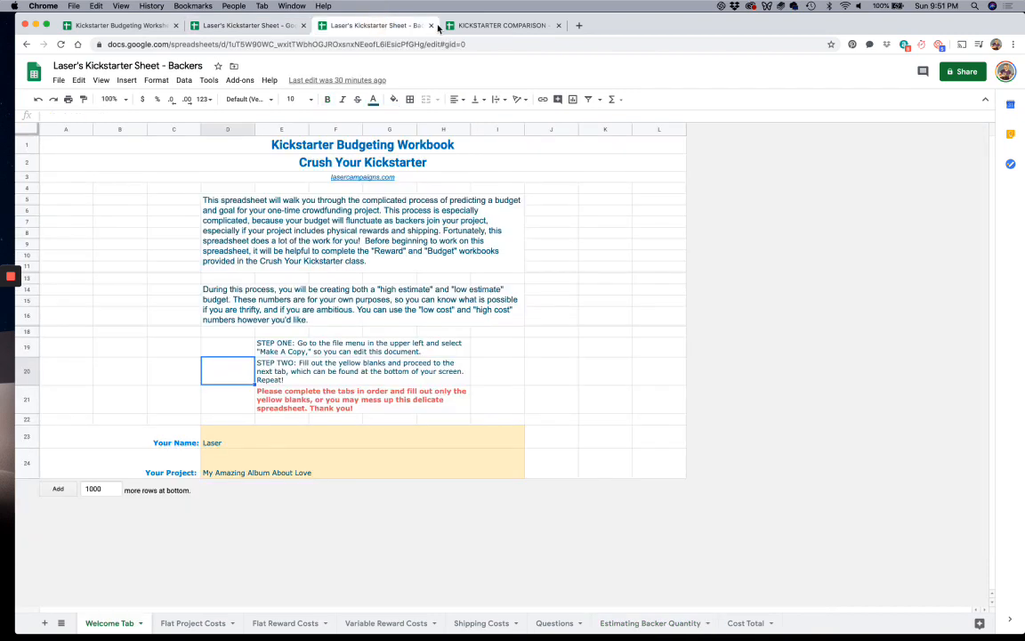
pyautogui.click(470, 28)
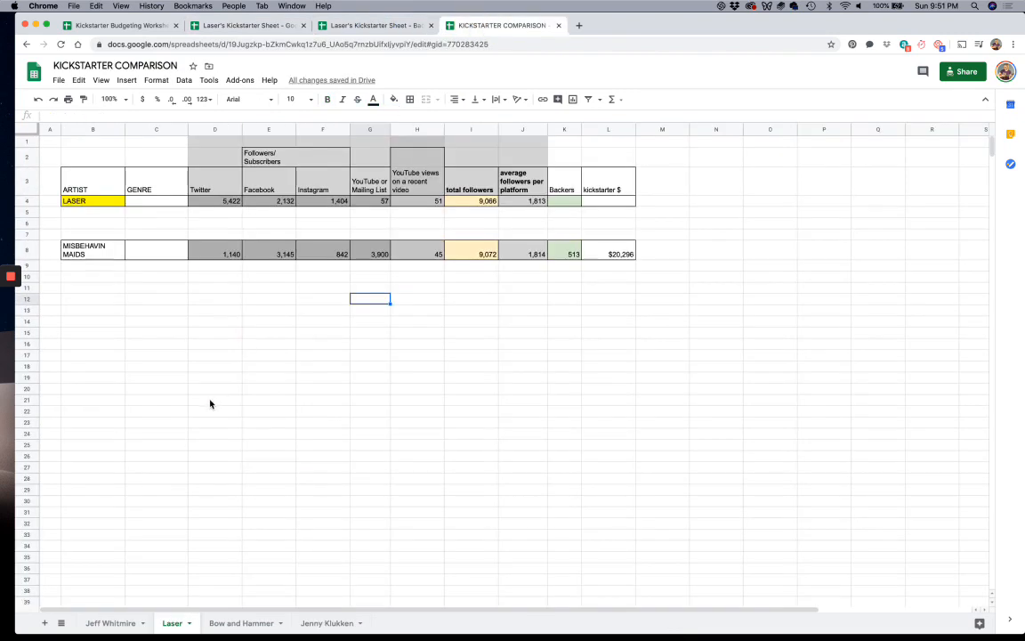
pyautogui.click(140, 347)
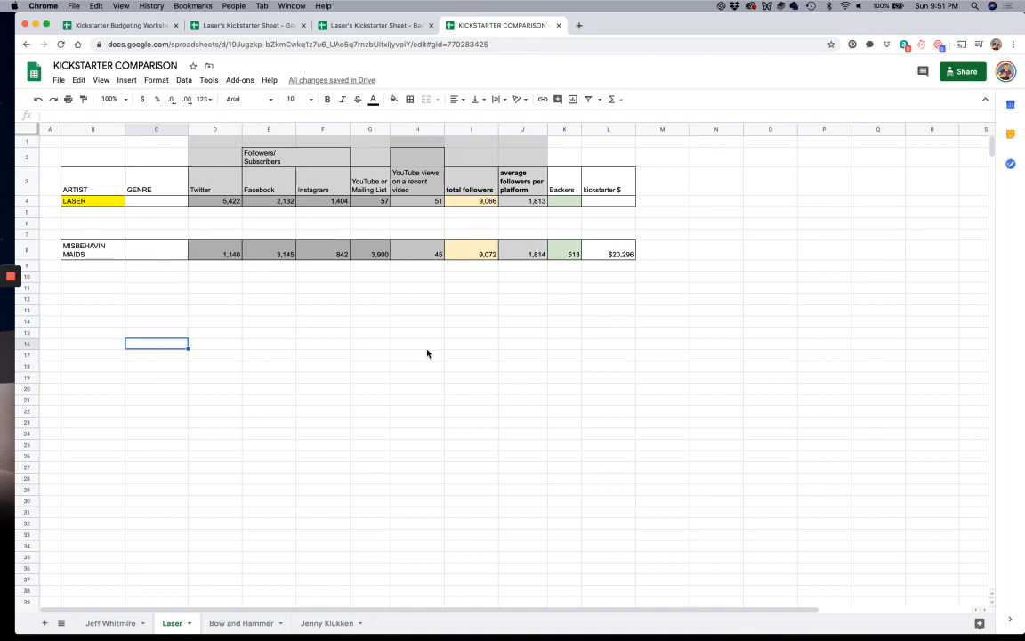
pyautogui.click(132, 211)
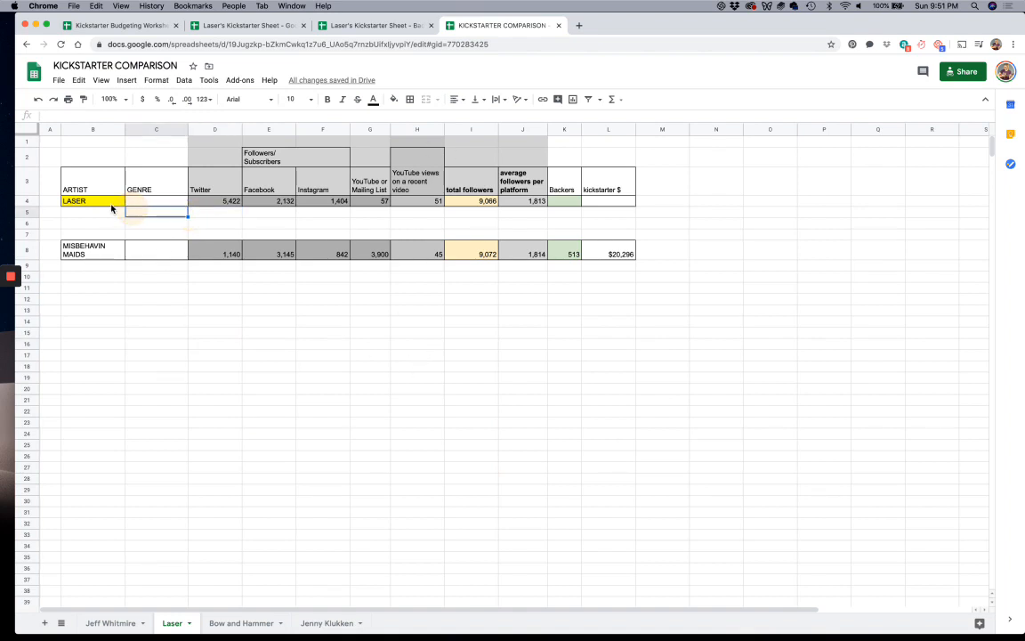
pyautogui.click(111, 202)
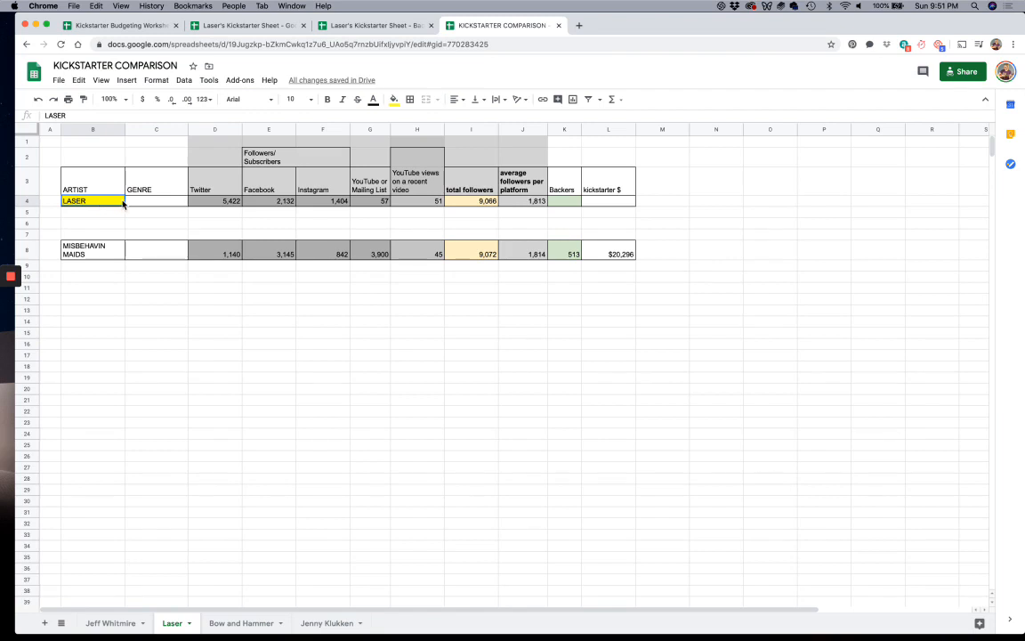
# Examine the highlighted artist's Twitter, Facebook, Instagram and YouTube or mailing list figures, plus the views on a recent video
pyautogui.click(203, 202)
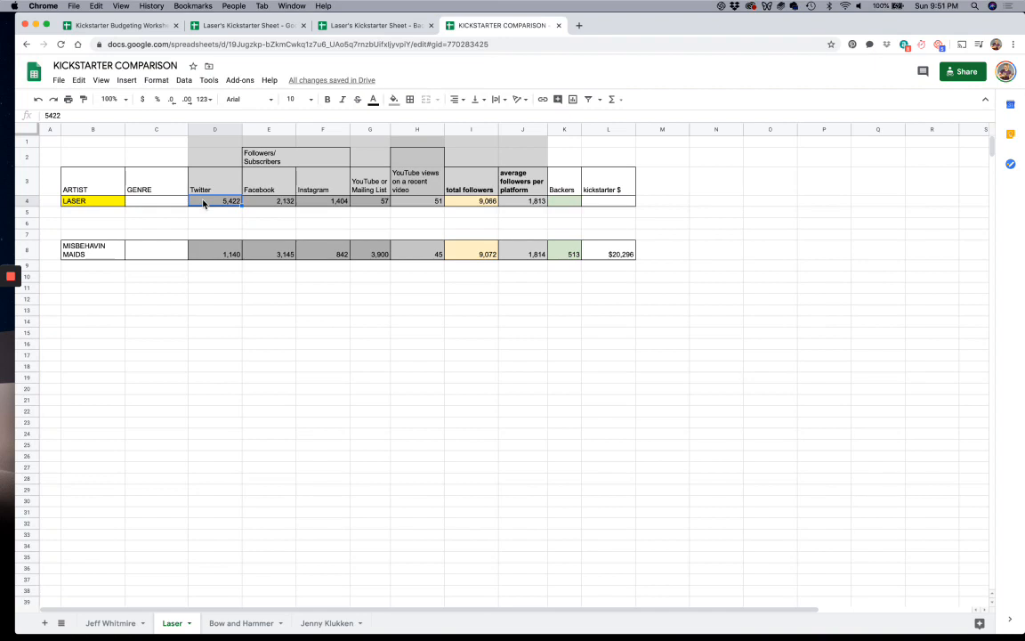
pyautogui.click(269, 204)
pyautogui.click(312, 201)
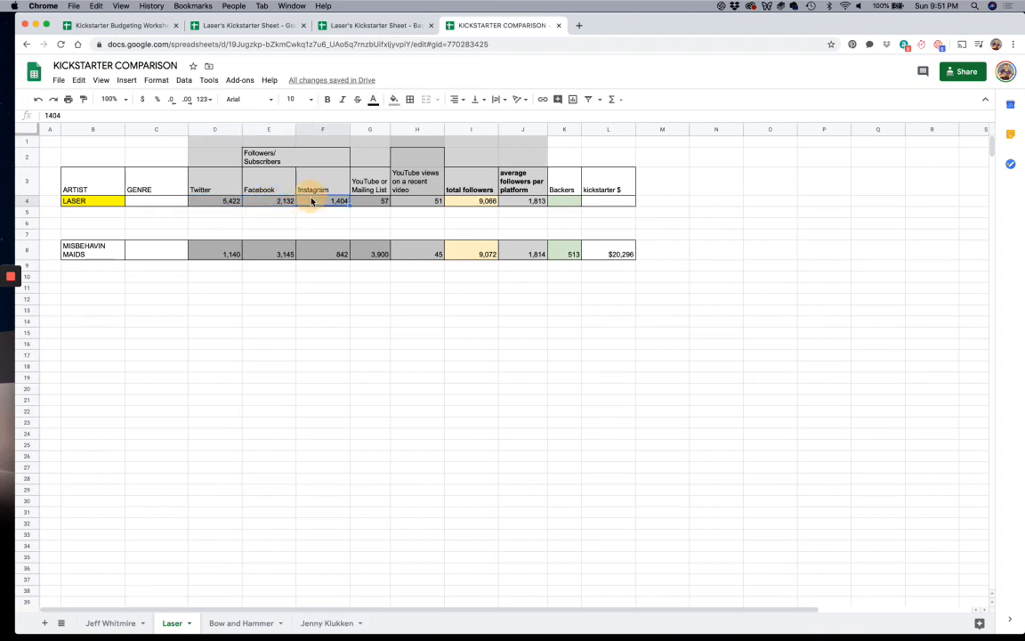
pyautogui.click(372, 208)
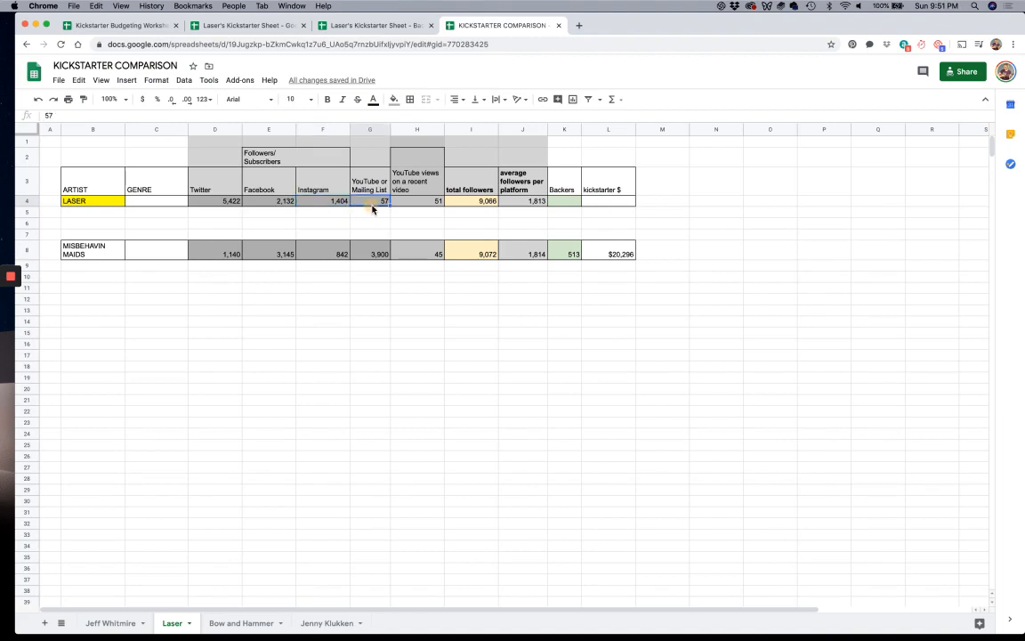
pyautogui.click(432, 203)
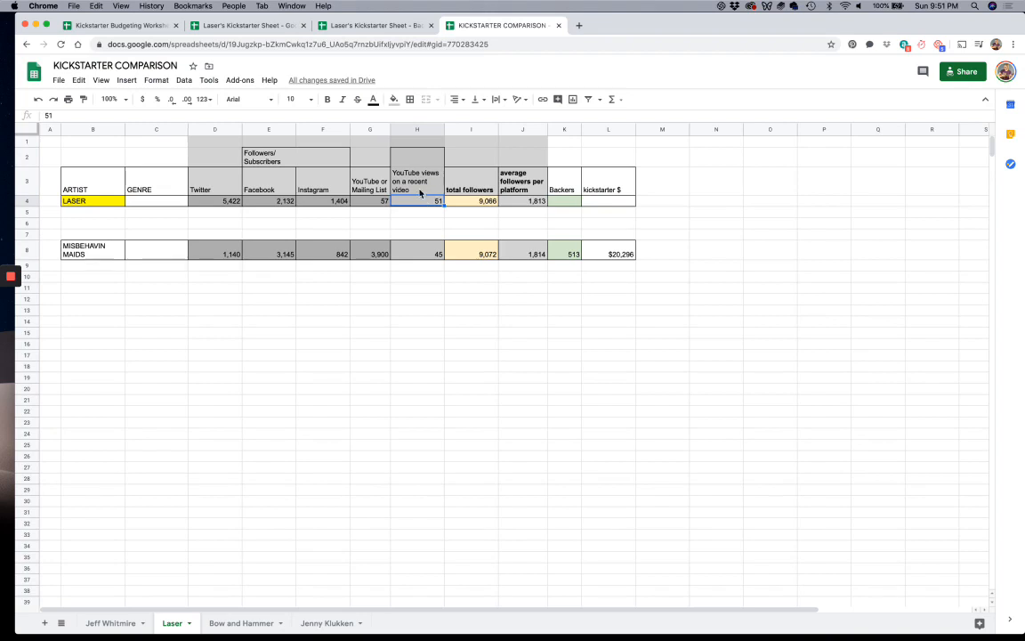
pyautogui.click(417, 224)
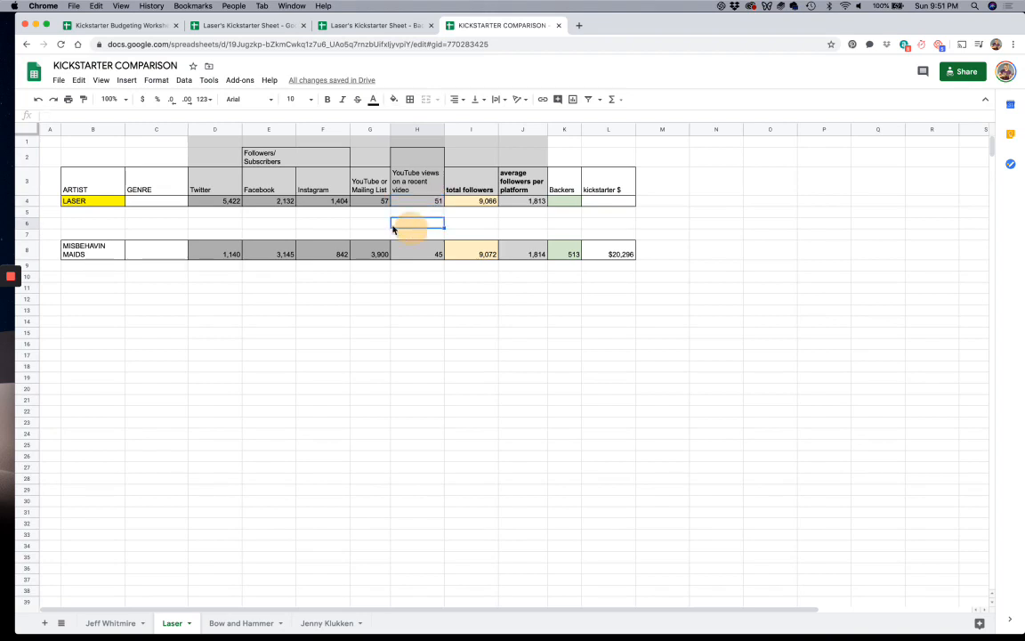
# Review the artist and follower columns in the multi-artist comparison sheet, and return to the Laser sheet
pyautogui.click(116, 622)
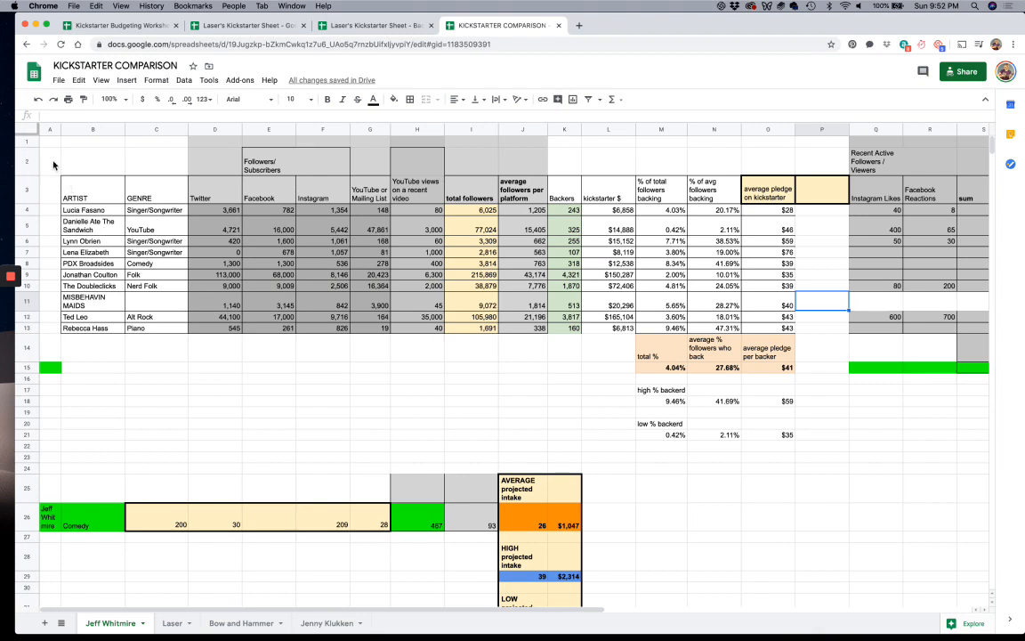
pyautogui.moveTo(50, 158); pyautogui.dragTo(412, 349)
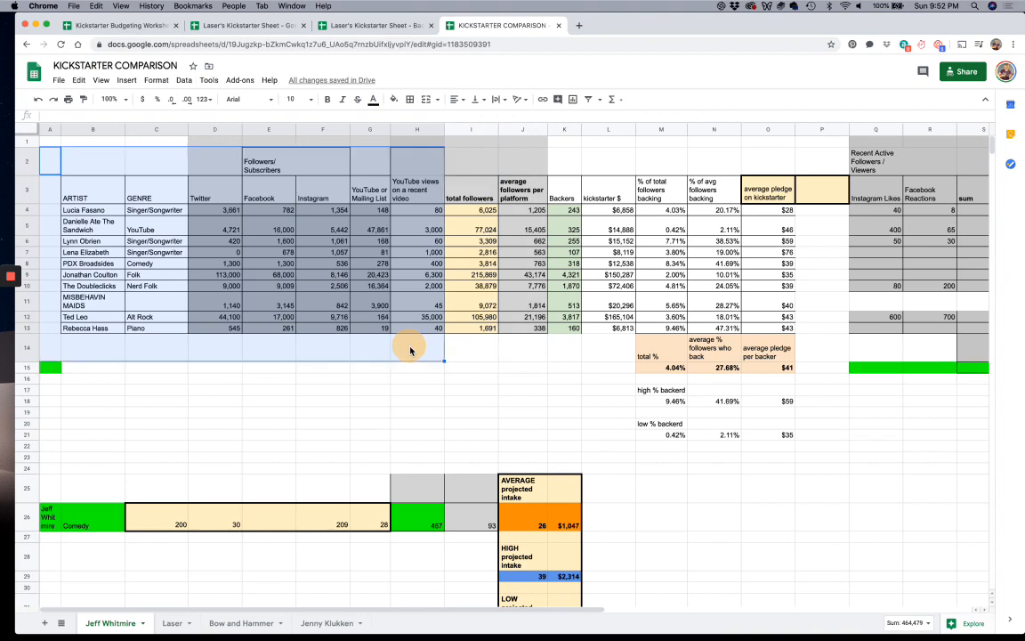
pyautogui.click(250, 404)
pyautogui.click(172, 622)
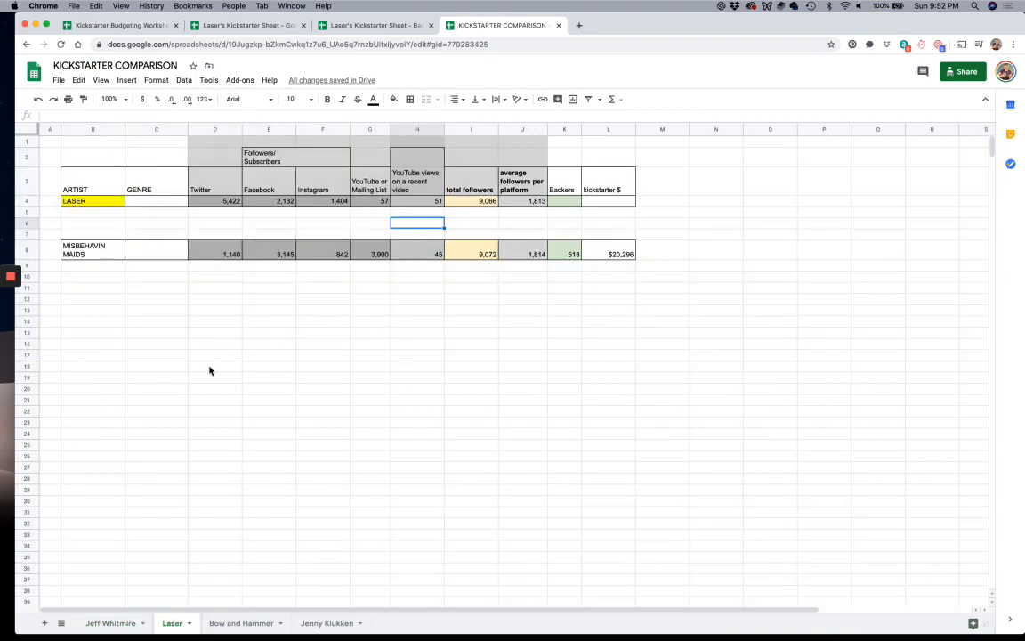
# Examine the MISBEHAVIN MAIDS row from the artist name across its platform figures to total followers
pyautogui.click(198, 331)
pyautogui.click(188, 257)
pyautogui.click(100, 255)
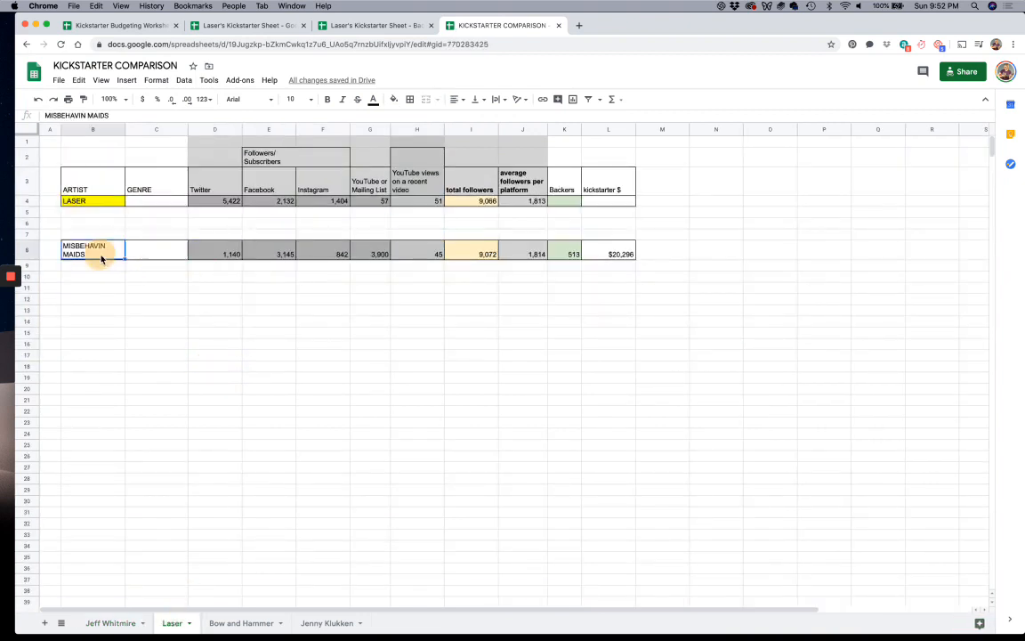
pyautogui.keyDown('shift'); pyautogui.click(478, 254); pyautogui.keyUp('shift')
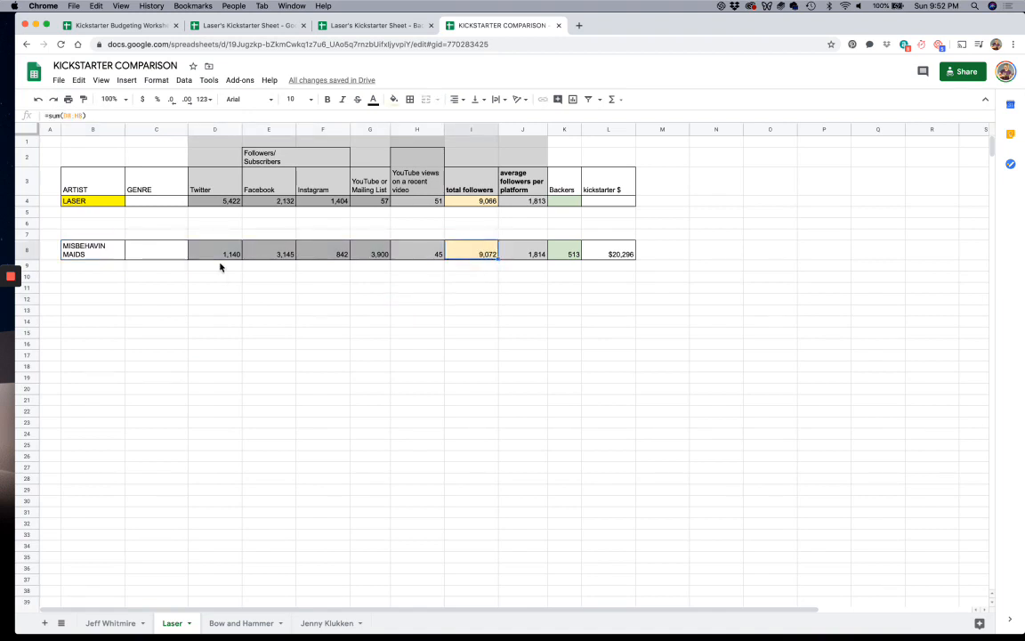
pyautogui.click(221, 265)
pyautogui.click(436, 267)
pyautogui.click(474, 254)
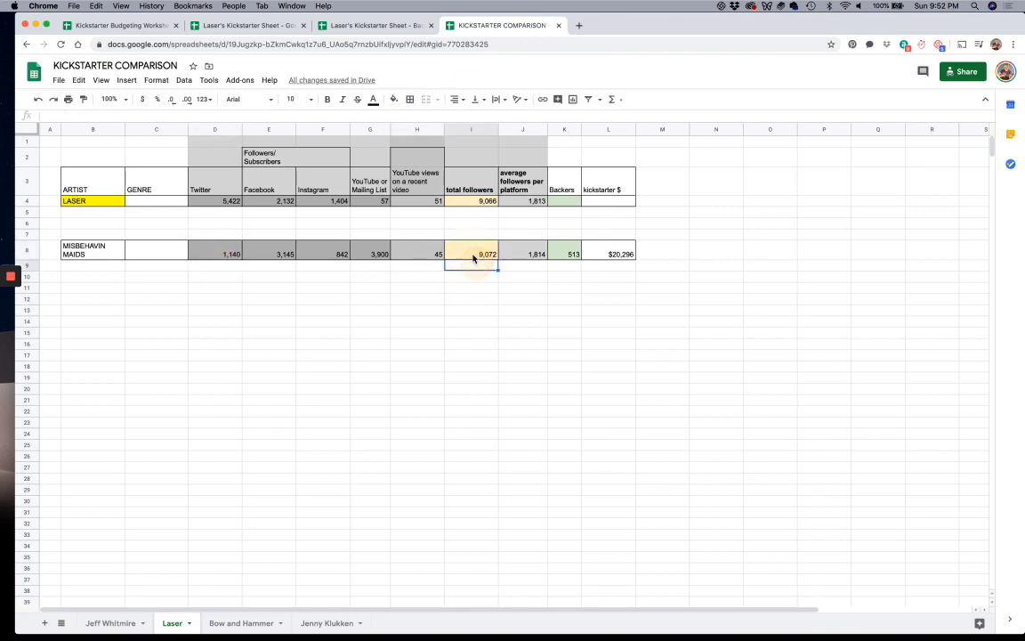
# Compare the total followers of the highlighted artist and MISBEHAVIN MAIDS, including the platform figures that make up each total
pyautogui.click(197, 249)
pyautogui.click(373, 277)
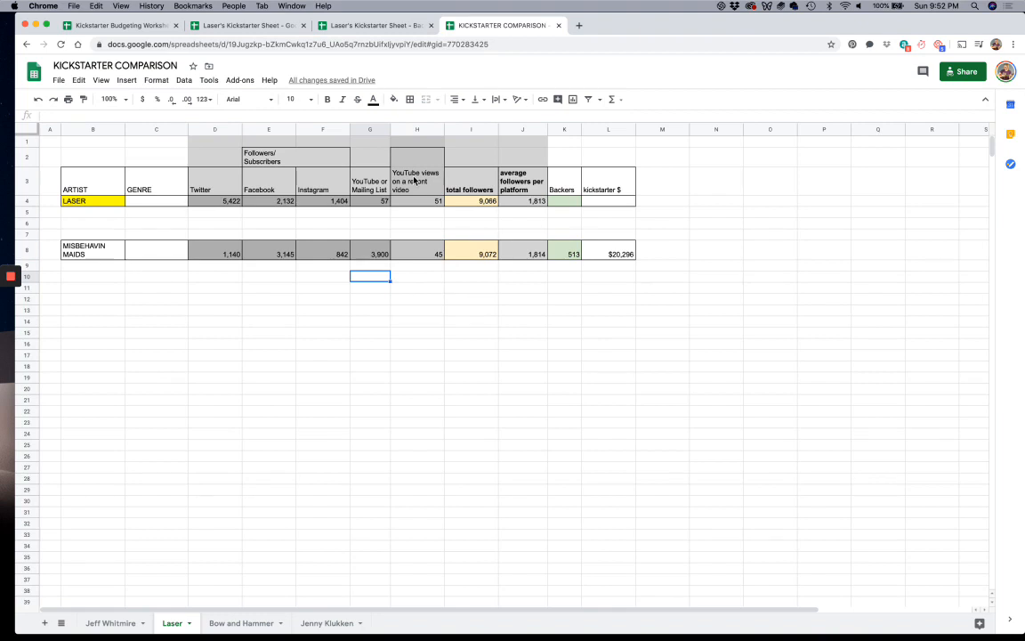
pyautogui.click(450, 183)
pyautogui.click(454, 212)
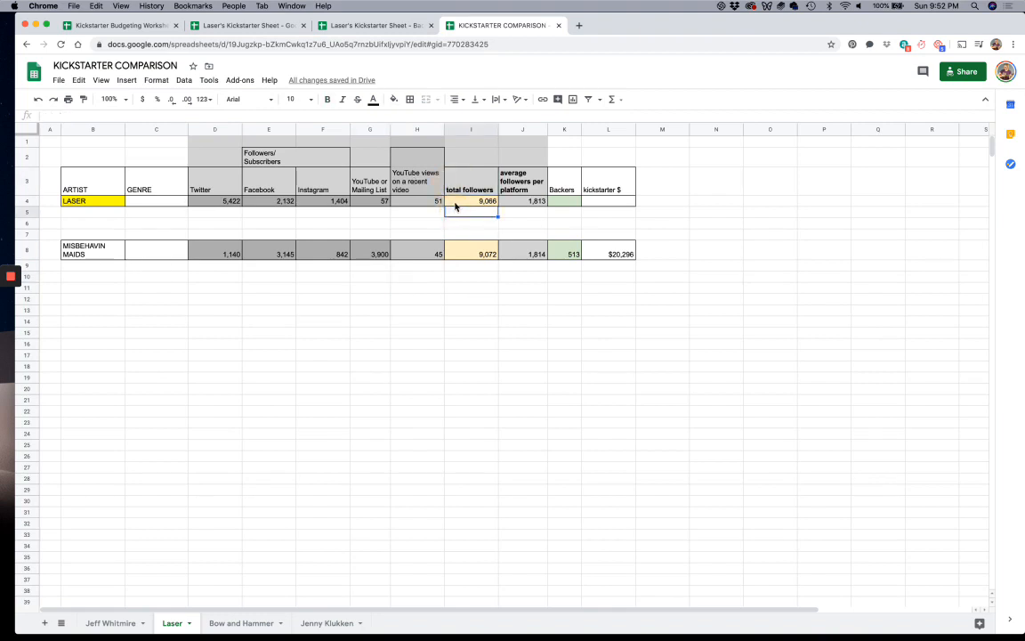
pyautogui.click(456, 203)
pyautogui.click(213, 255)
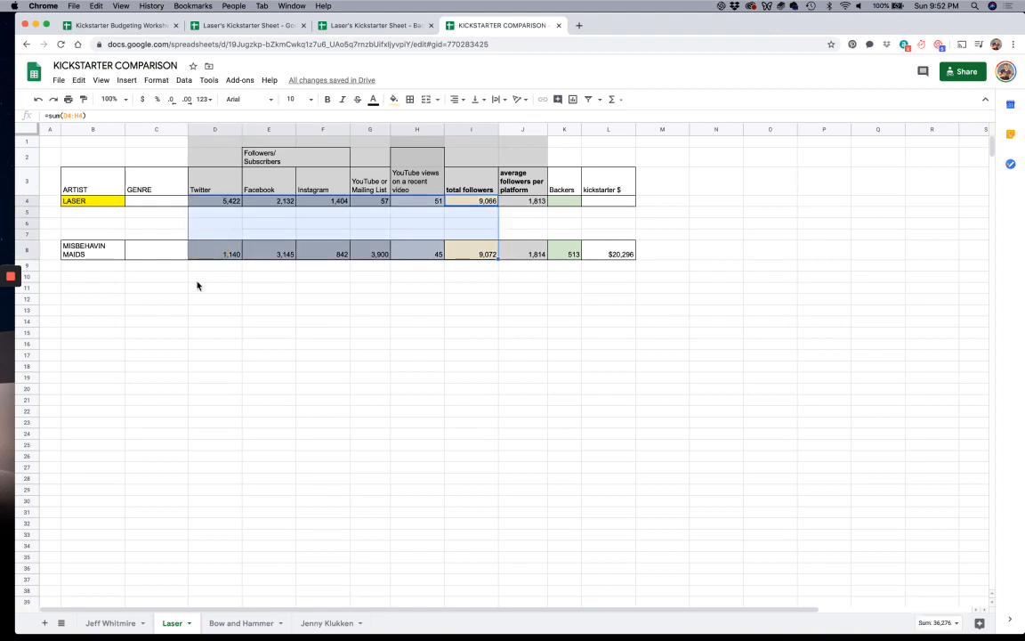
pyautogui.click(196, 279)
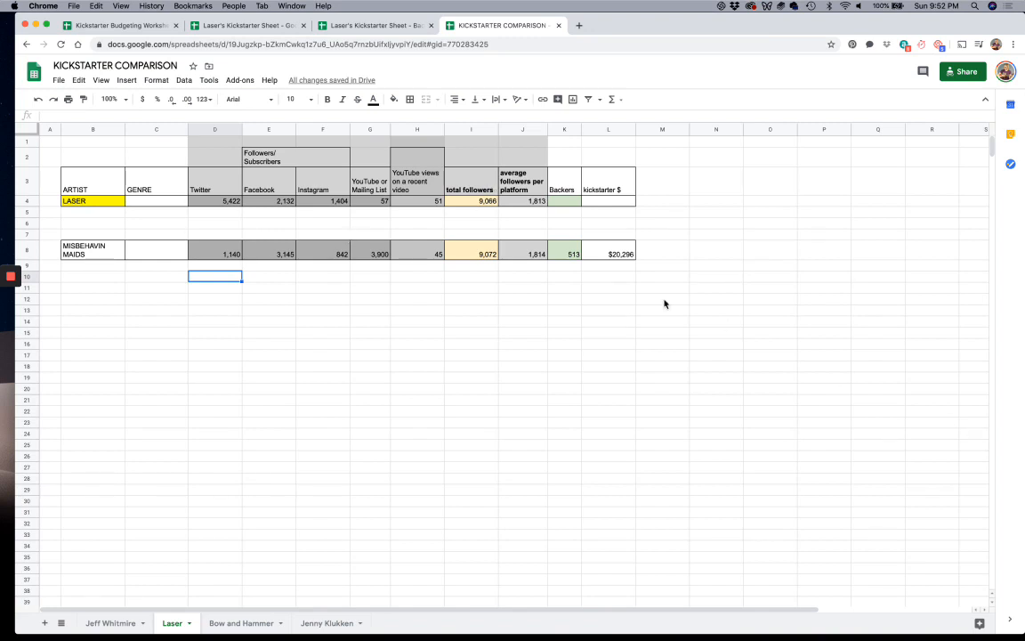
# Compare both artists platform by platform, checking Twitter, Facebook, Instagram and YouTube or mailing list numbers
pyautogui.click(105, 192)
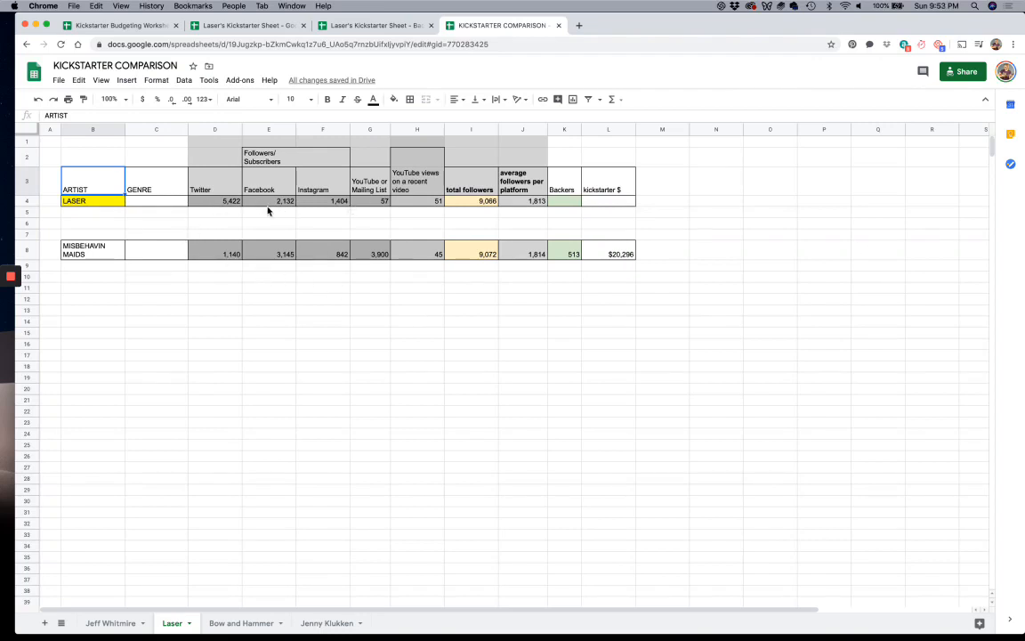
pyautogui.click(200, 204)
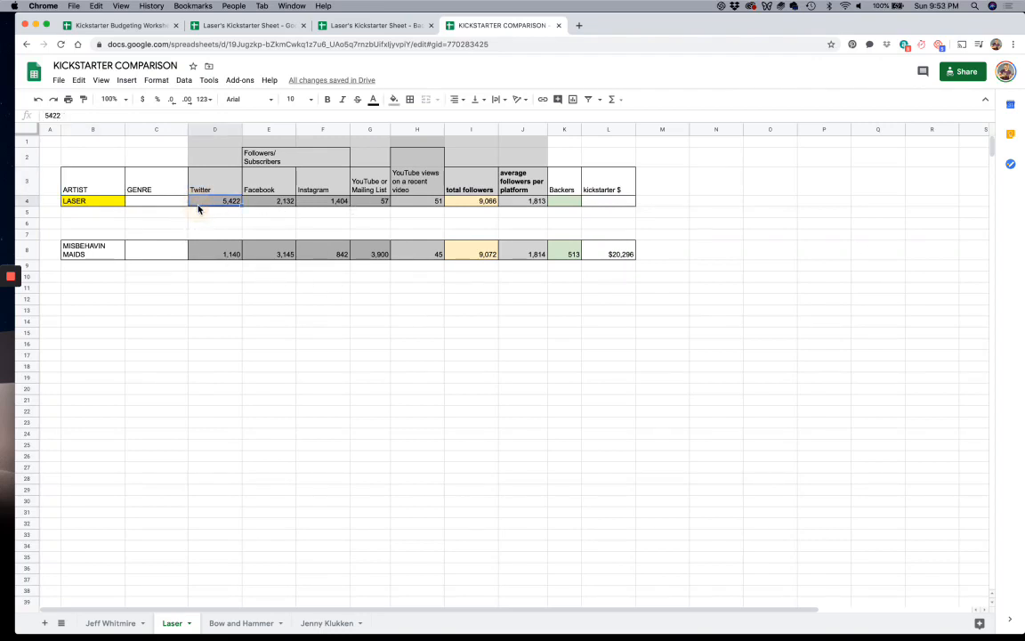
pyautogui.click(207, 250)
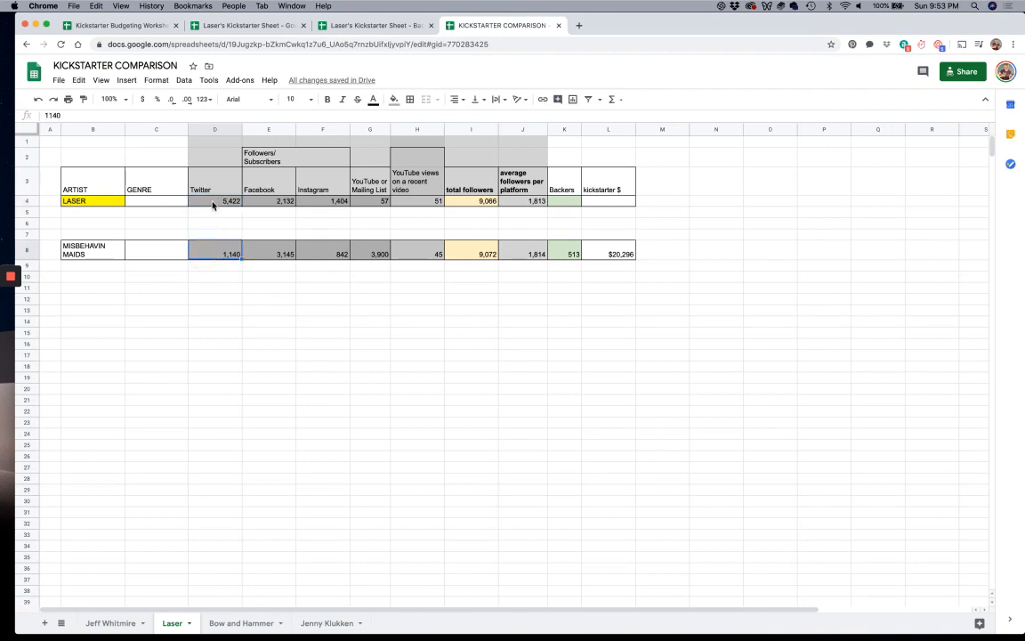
pyautogui.click(282, 254)
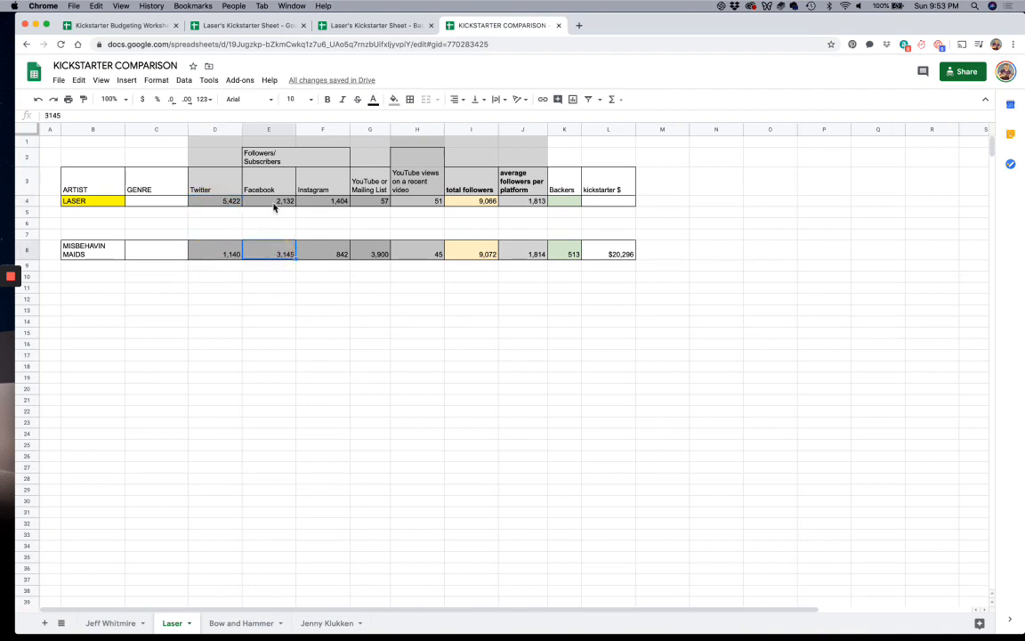
pyautogui.click(373, 299)
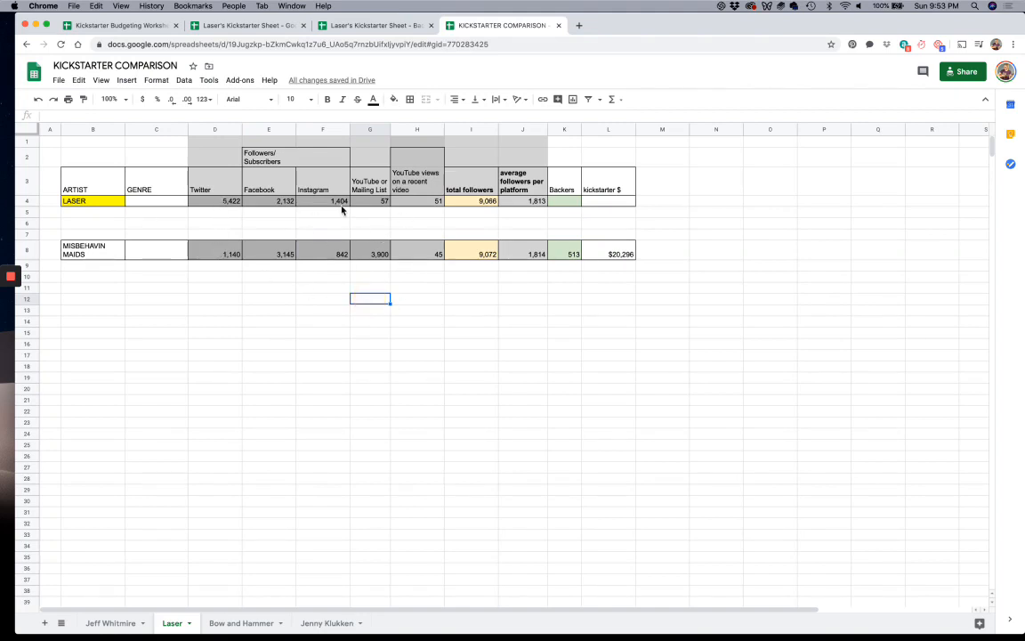
pyautogui.click(366, 252)
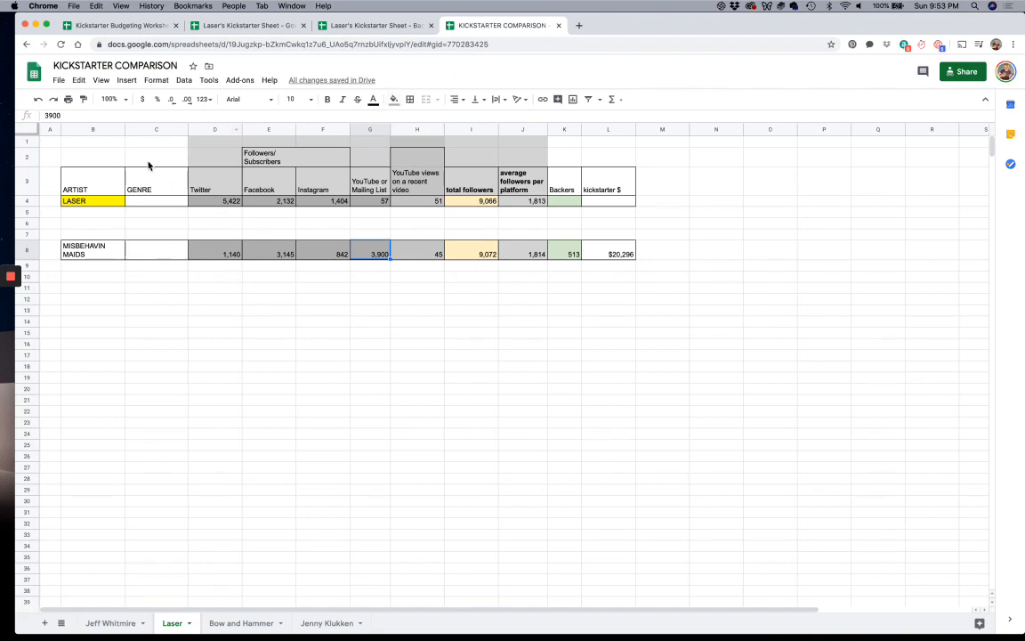
pyautogui.click(348, 377)
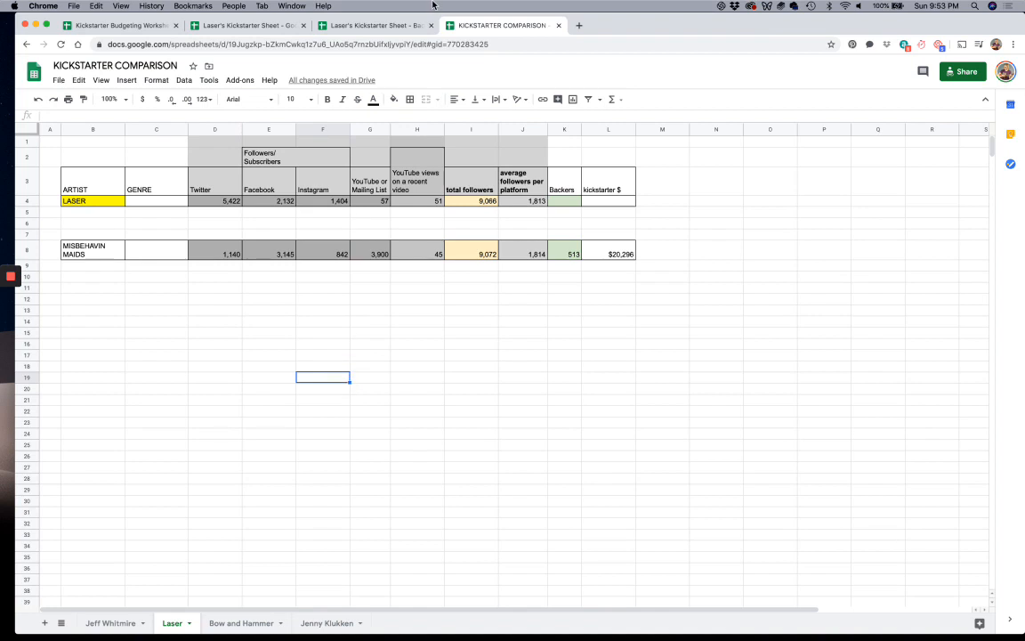
pyautogui.click(238, 381)
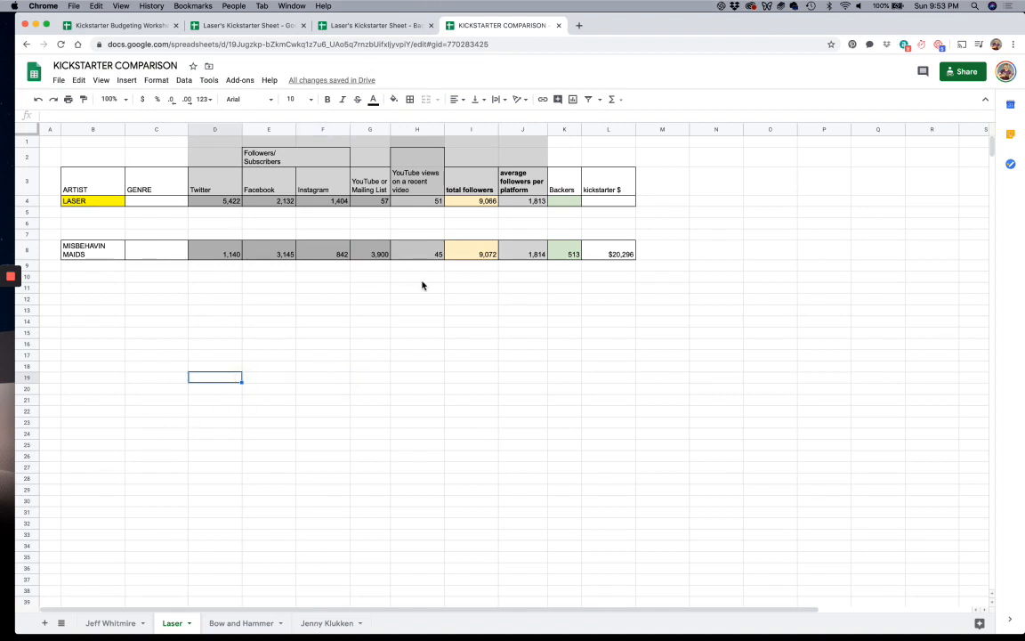
# Return to Estimating Backer Quantity in the Kickstarter Sheet, open the Misbehavin' Maidens campaign window and check its backers and amount pledged
pyautogui.click(320, 25)
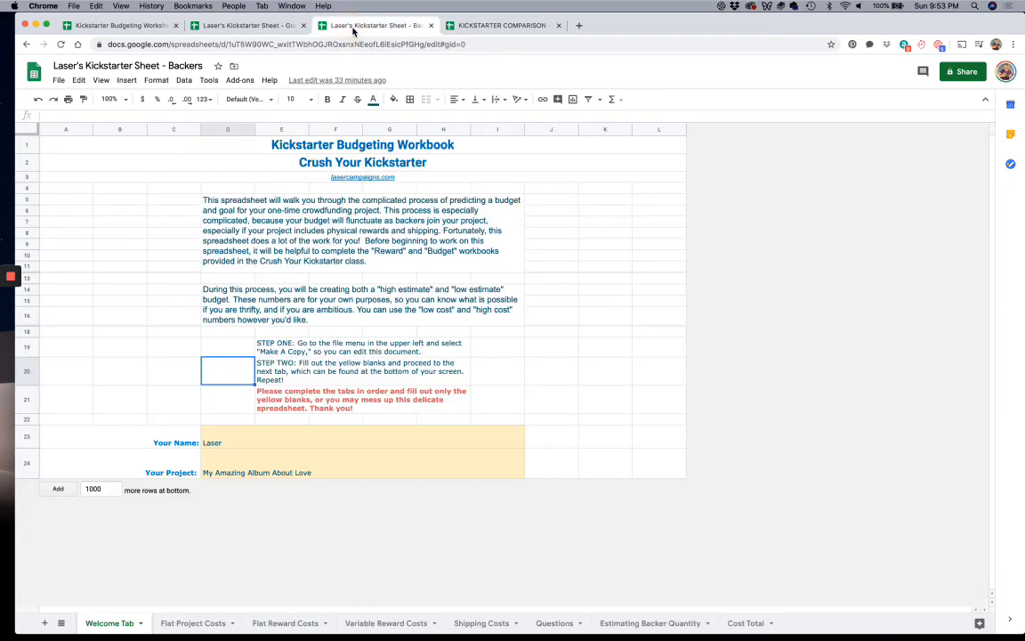
pyautogui.click(272, 28)
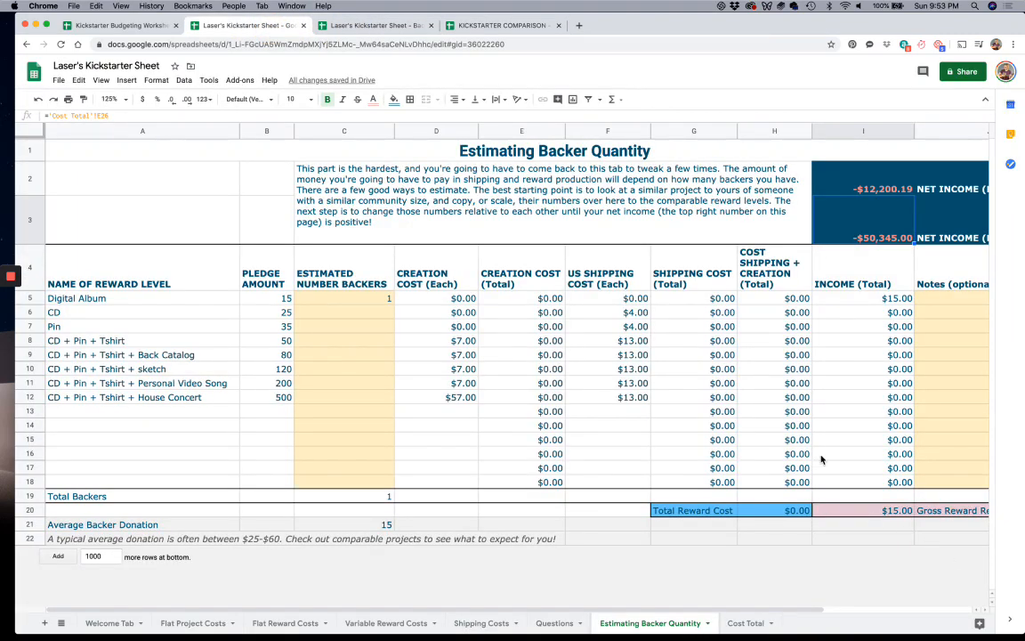
pyautogui.click(893, 617)
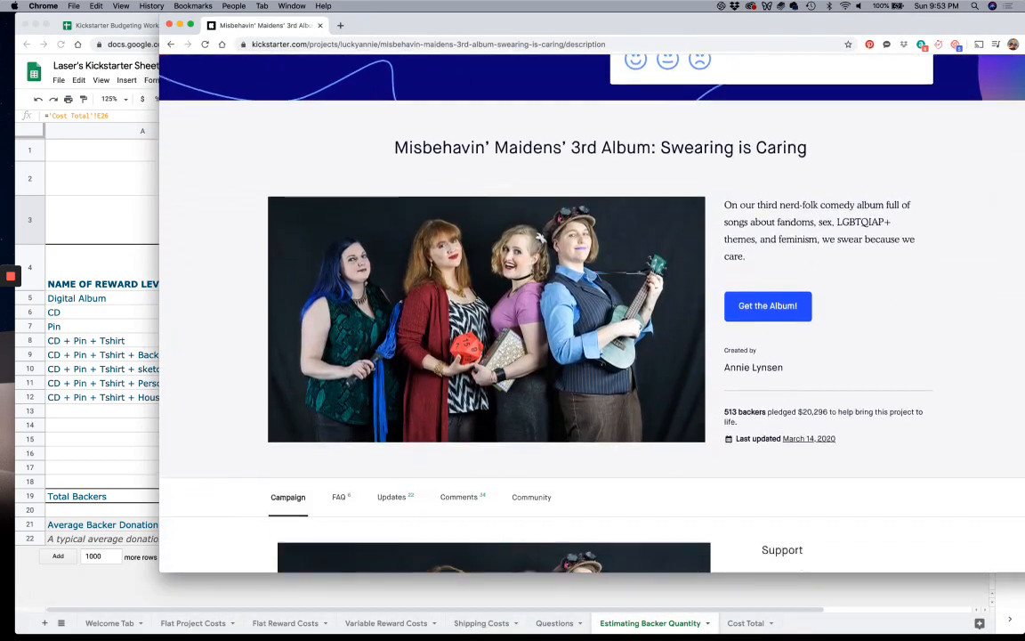
pyautogui.scroll(-2, 987, 306)
pyautogui.scroll(-2, 894, 404)
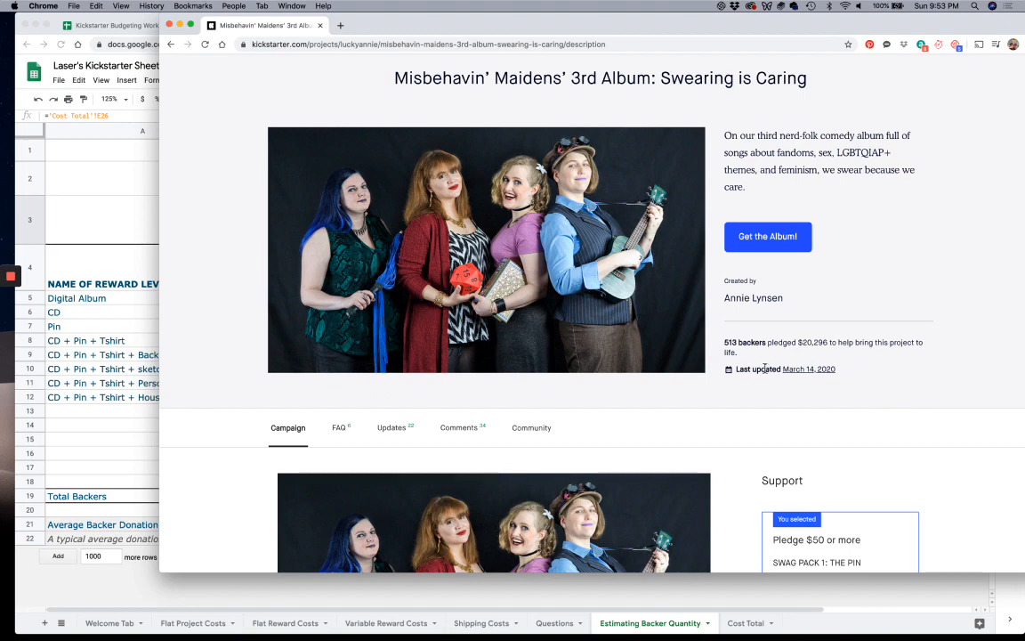
pyautogui.scroll(-1, 763, 370)
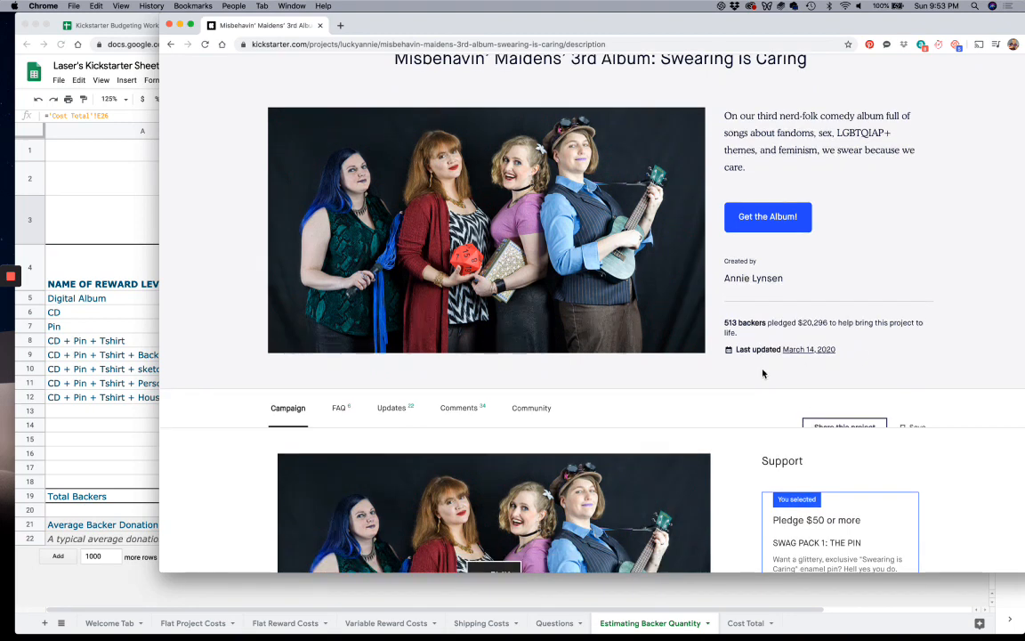
# Read through the Misbehavin' Maidens campaign's funding summary, story, track list and $50 reward
pyautogui.scroll(-5, 763, 374)
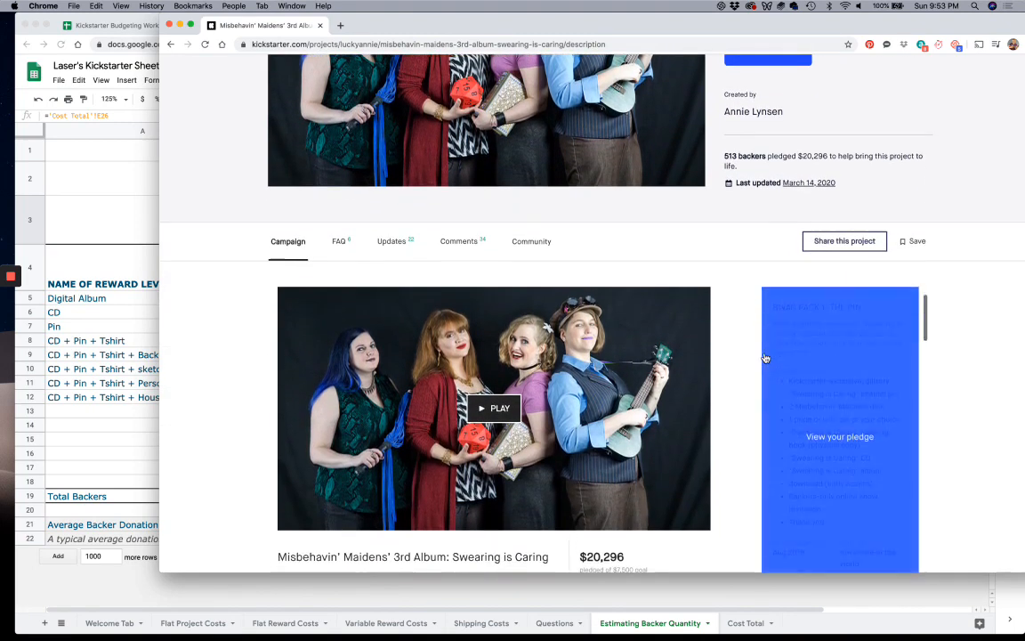
pyautogui.scroll(-5, 954, 392)
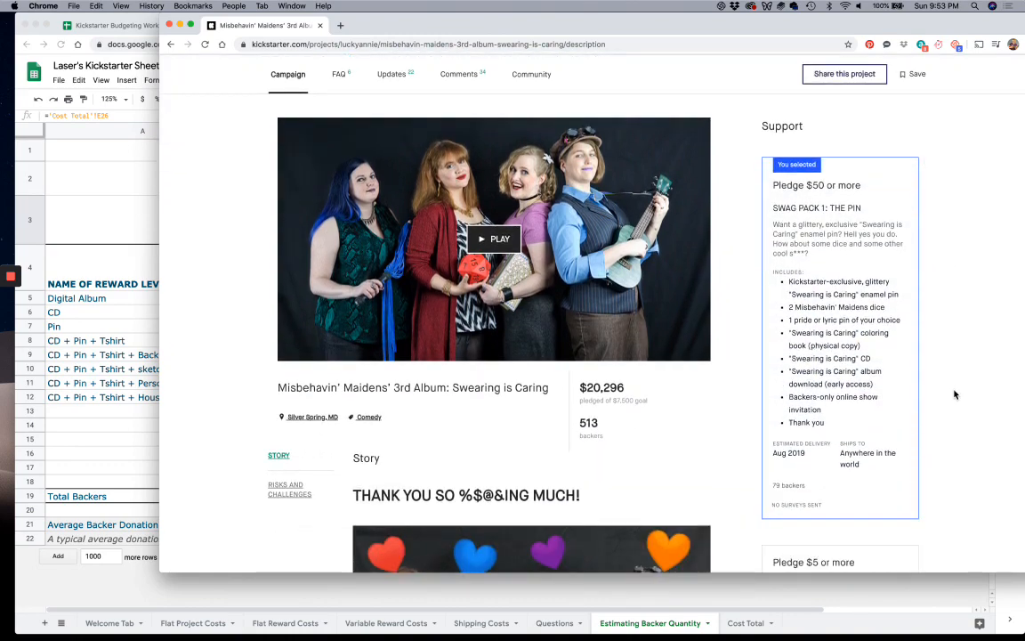
pyautogui.scroll(-1, 954, 394)
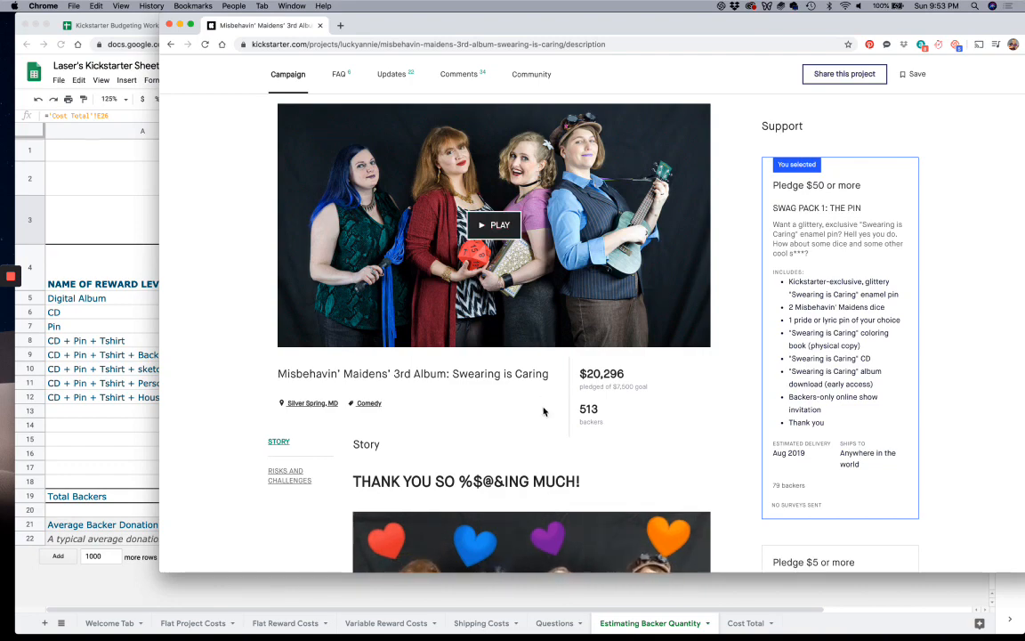
pyautogui.scroll(-1, 544, 411)
pyautogui.scroll(-8, 544, 411)
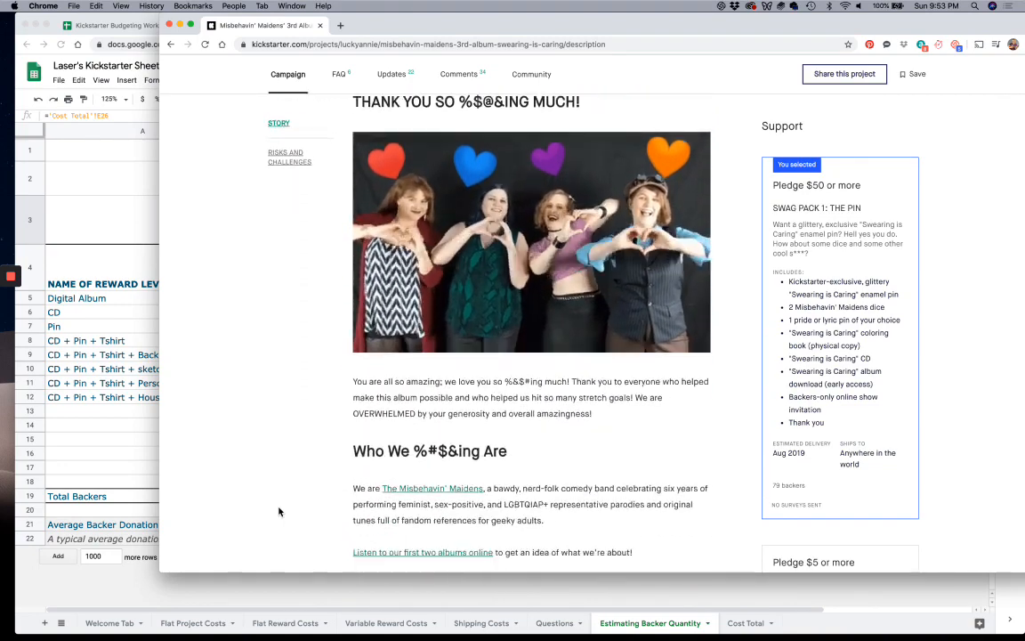
pyautogui.scroll(-10, 278, 511)
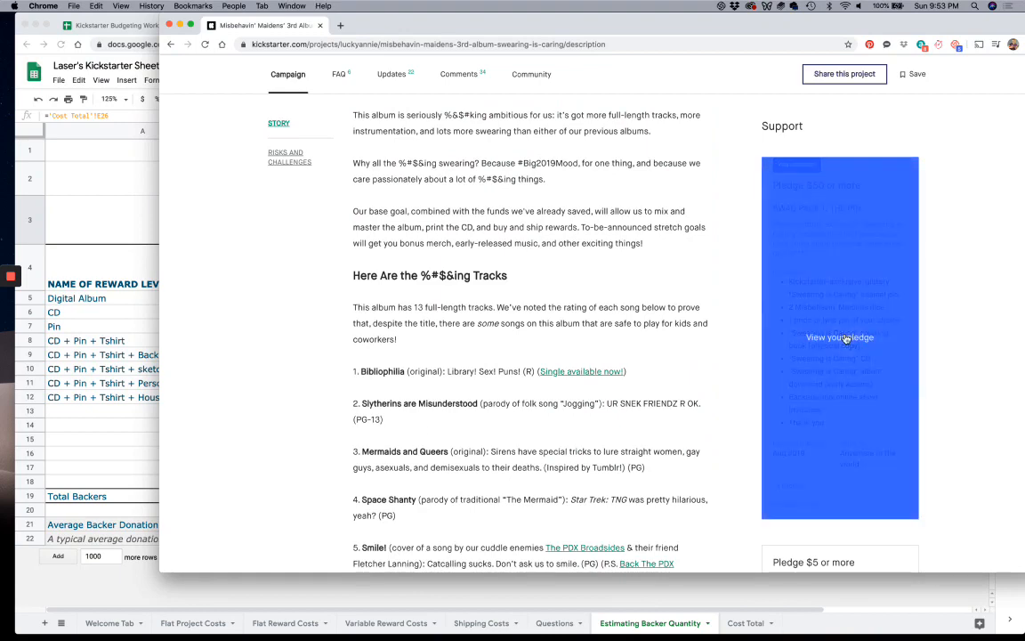
pyautogui.scroll(-1, 944, 411)
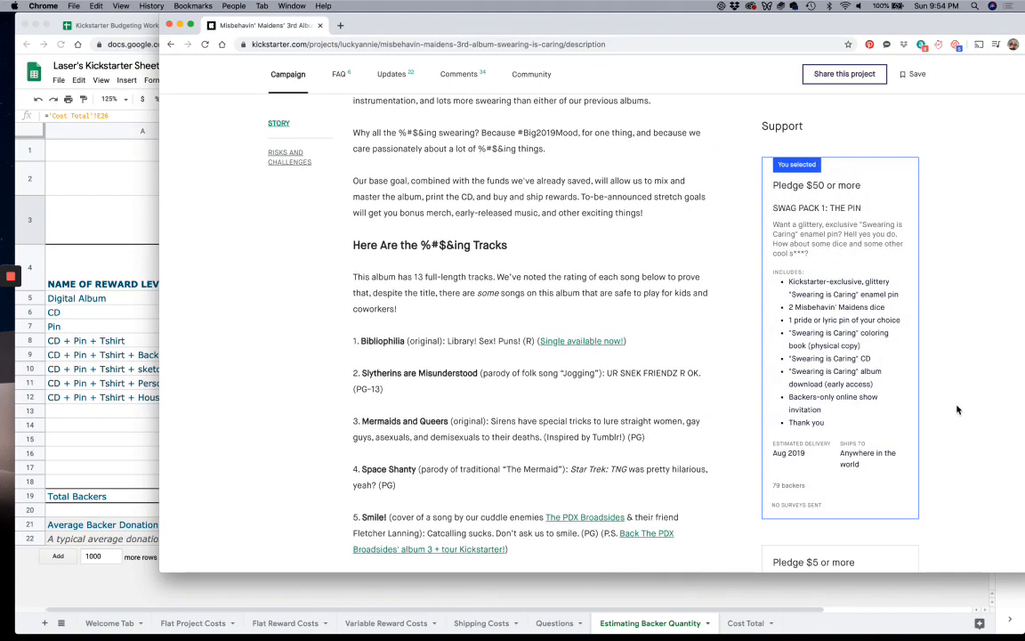
# Narrow the spreadsheet window so the campaign's reward levels show beside it, and find the $10 Digital Album pledge
pyautogui.click(153, 380)
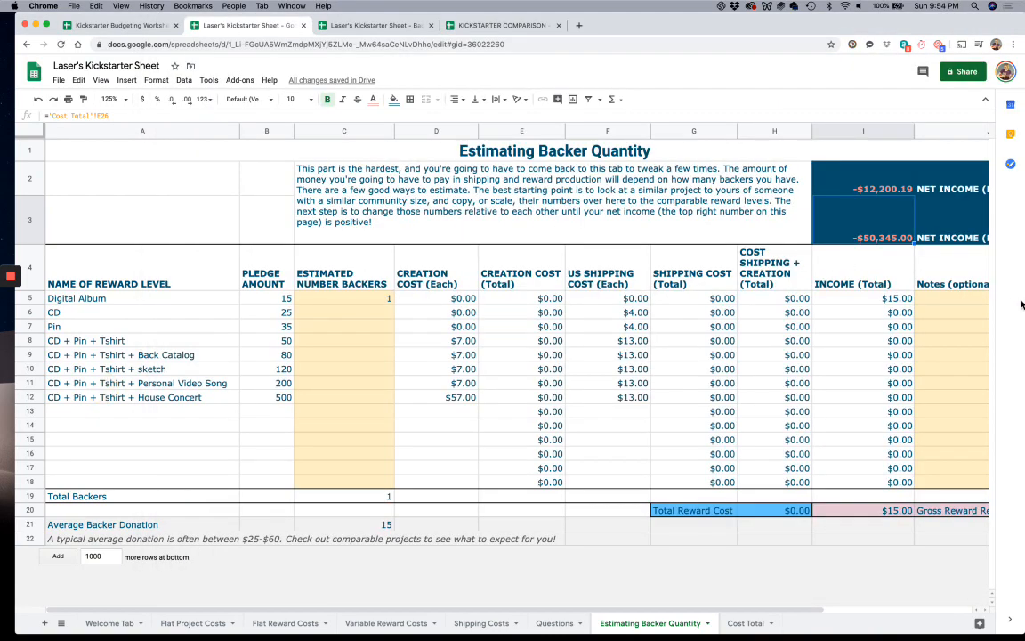
pyautogui.moveTo(1022, 303); pyautogui.dragTo(737, 303)
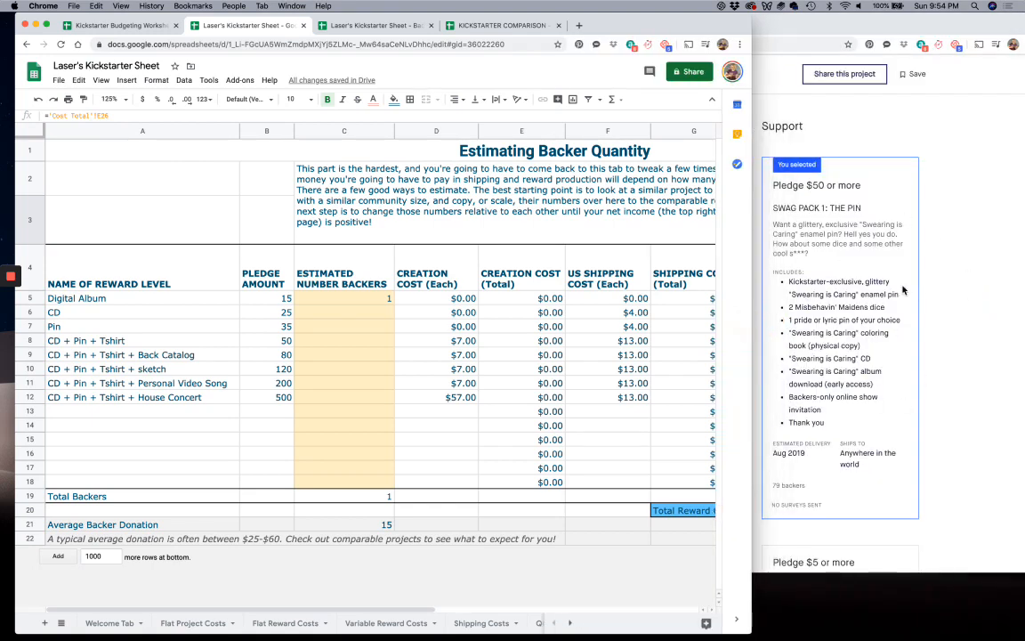
pyautogui.scroll(-4, 861, 478)
pyautogui.scroll(-10, 862, 478)
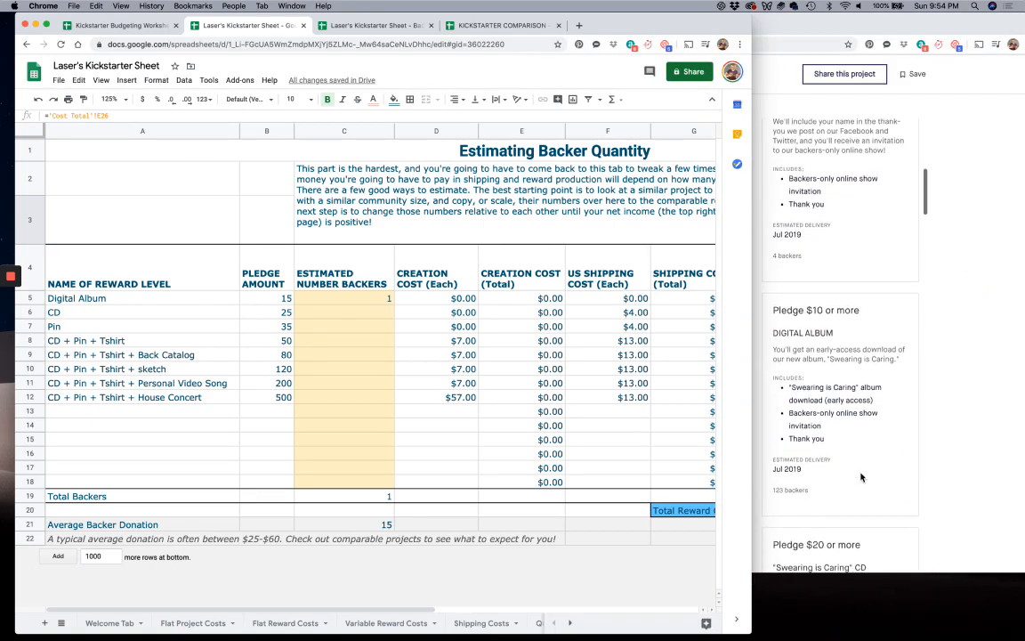
pyautogui.scroll(-4, 861, 478)
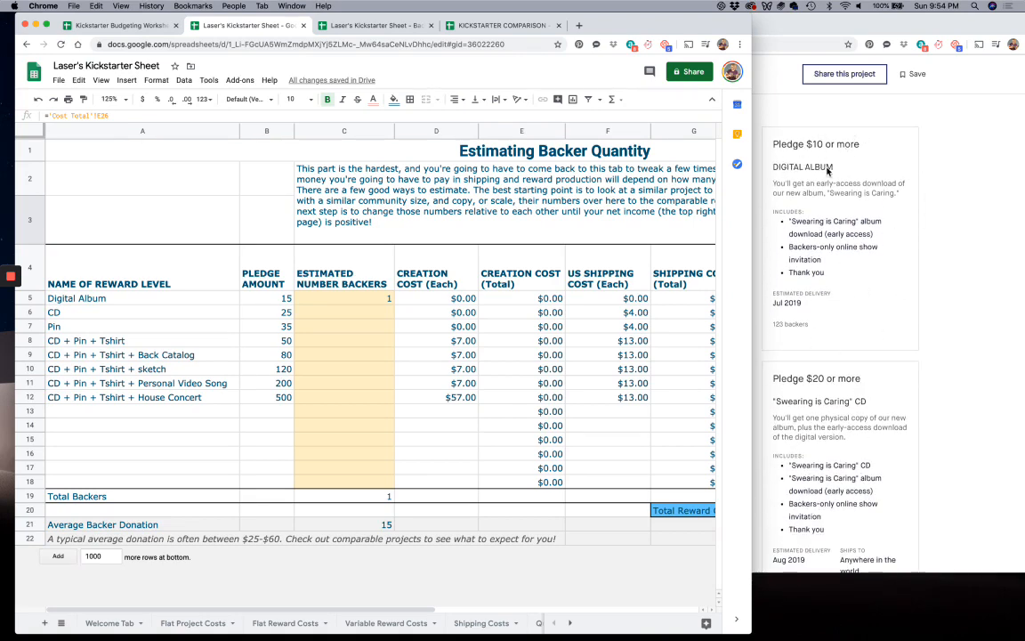
# Highlight the backer count of the campaign's $10 Digital Album reward, and return to the Estimating Backer Quantity sheet
pyautogui.click(775, 201)
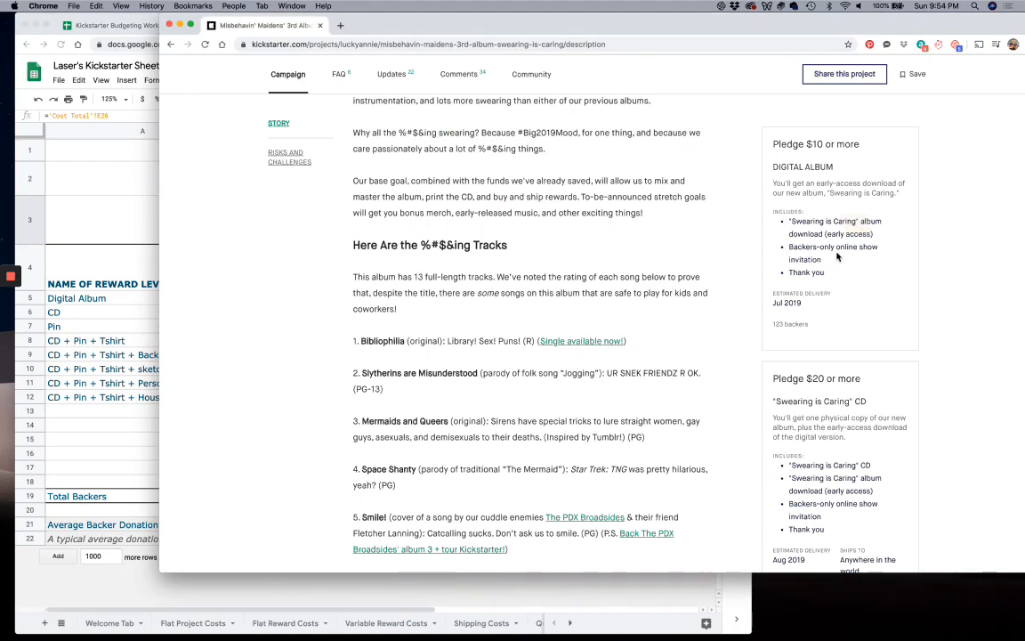
pyautogui.click(53, 276)
pyautogui.tripleClick(794, 329)
pyautogui.click(129, 398)
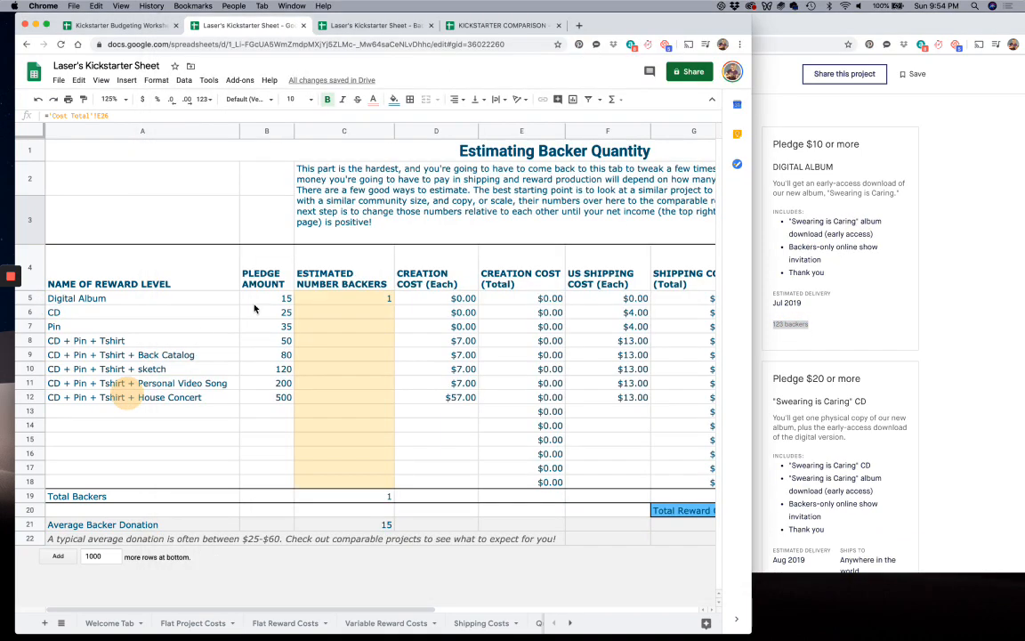
# Enter the estimated number of backers as 123 for Digital Album and 55 for CD, matching the campaign's comparable rewards
pyautogui.click(316, 303)
pyautogui.write('123')
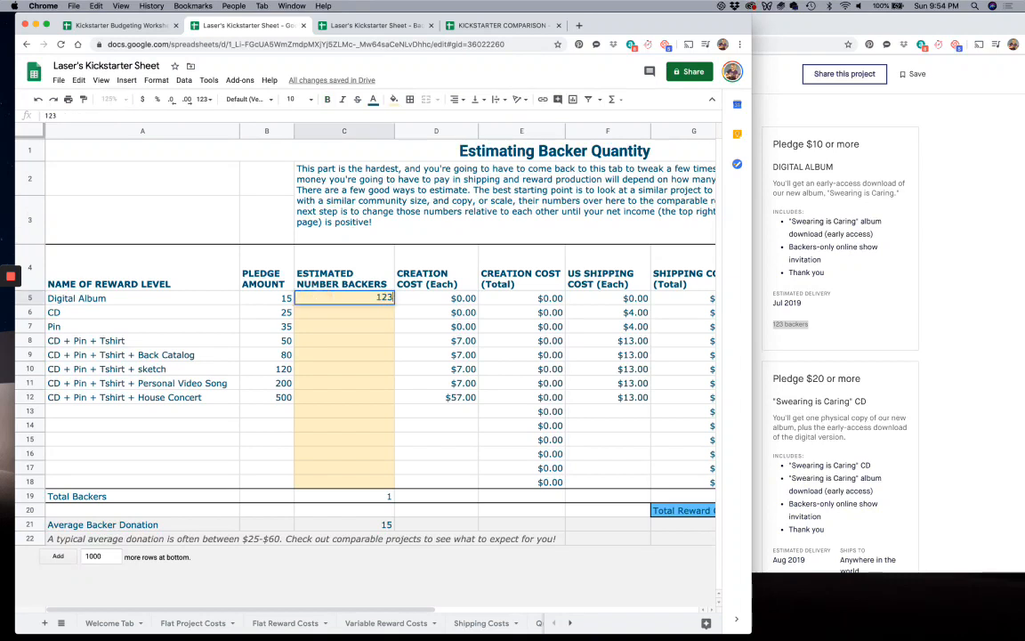
pyautogui.press('Return')
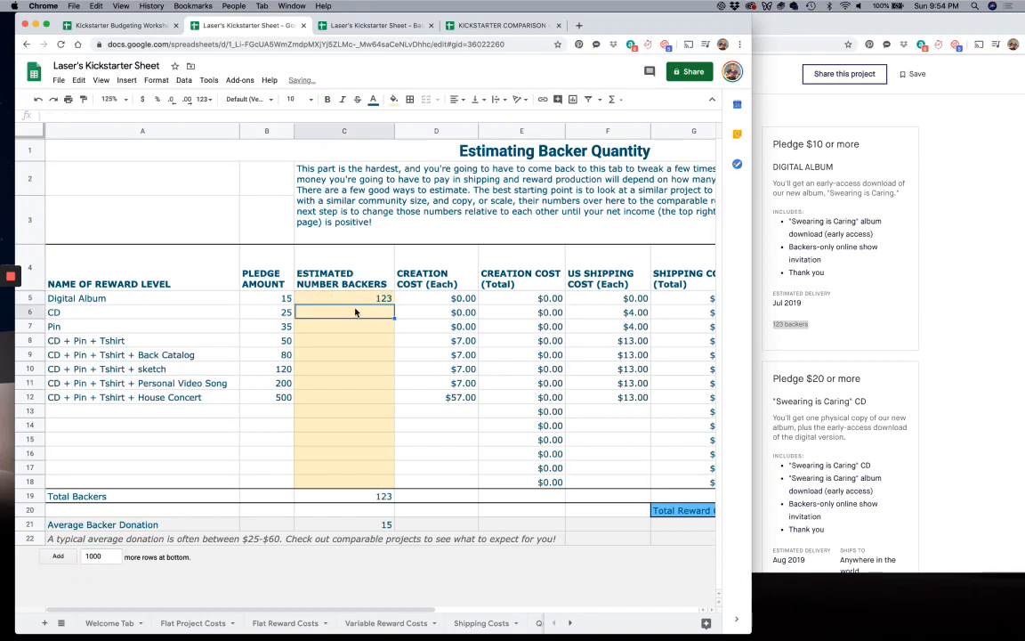
pyautogui.scroll(-5, 841, 376)
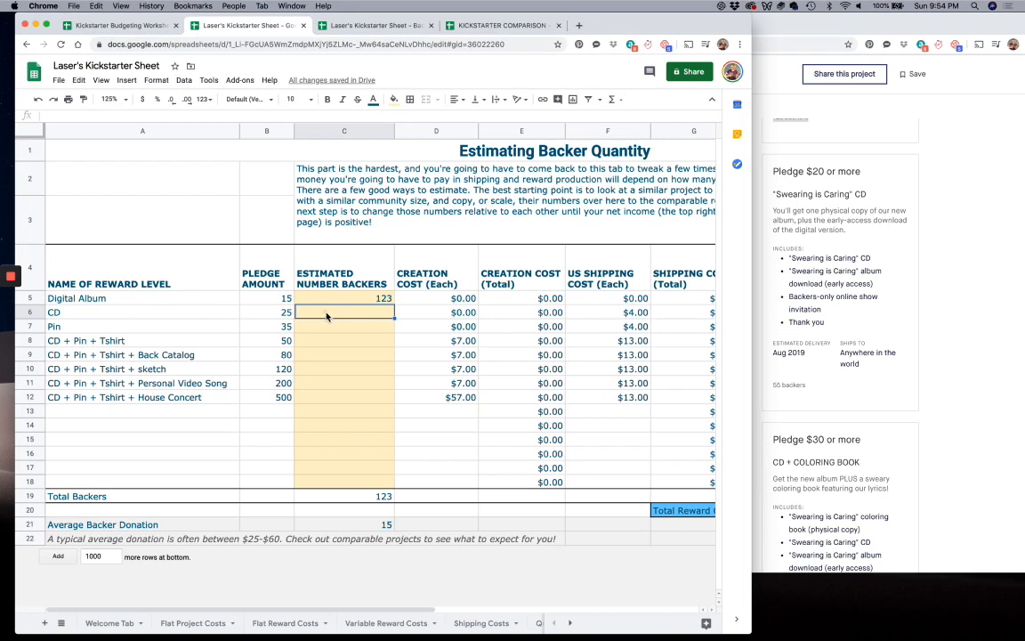
pyautogui.write('55')
pyautogui.press('Return')
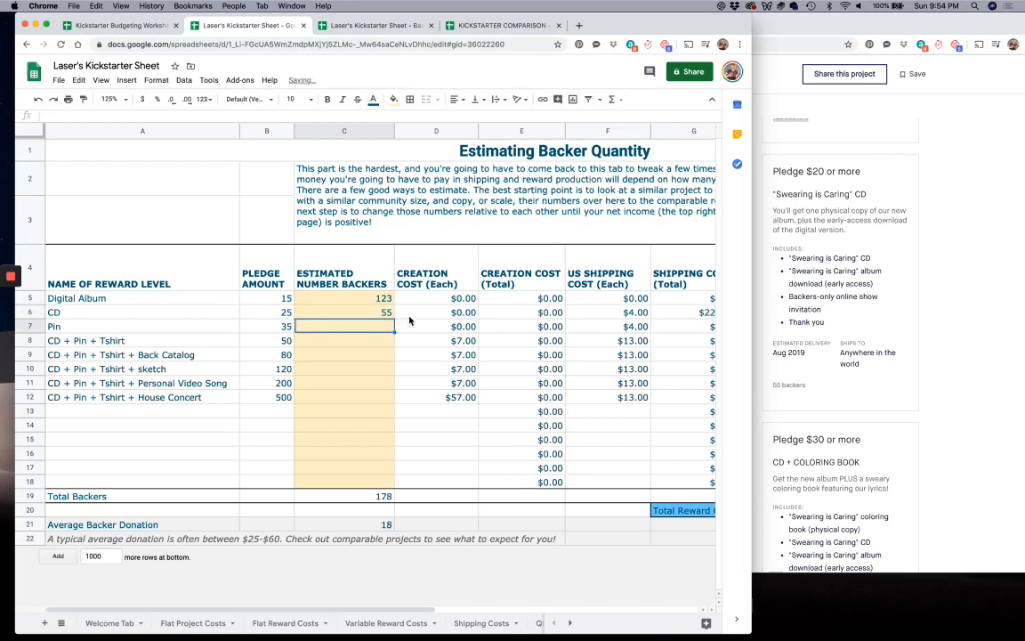
# Enter 45 estimated backers for the Pin reward level, copied from the campaign's $30 CD + Coloring Book pledge
pyautogui.scroll(-5, 822, 440)
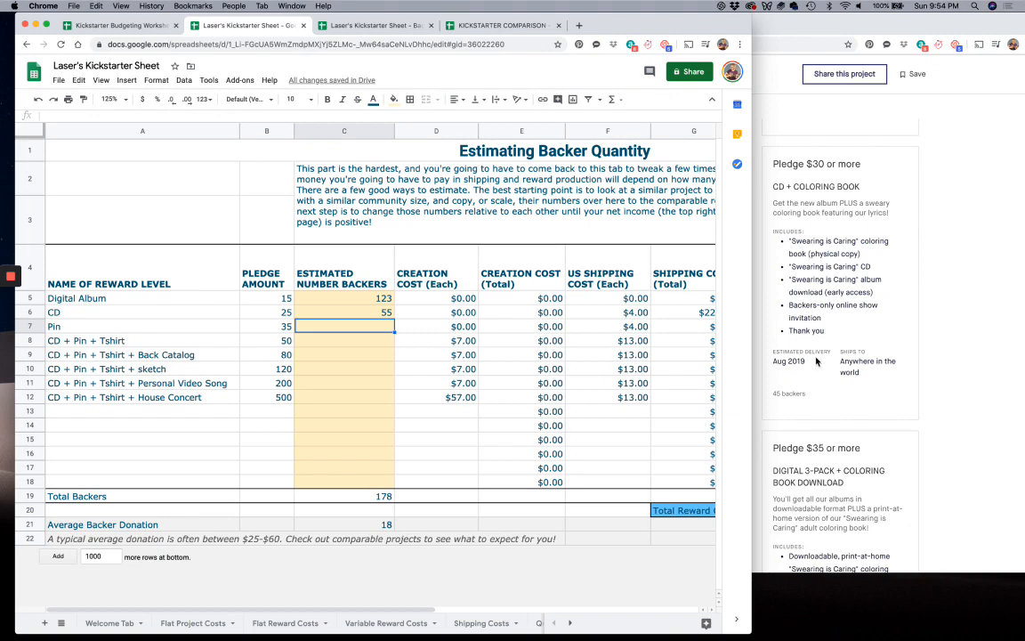
pyautogui.click(355, 331)
pyautogui.write('45')
pyautogui.press('Return')
# Check the backer count of the campaign's $35 reward and set the Pin level's estimated backers to 103
pyautogui.scroll(-3, 798, 405)
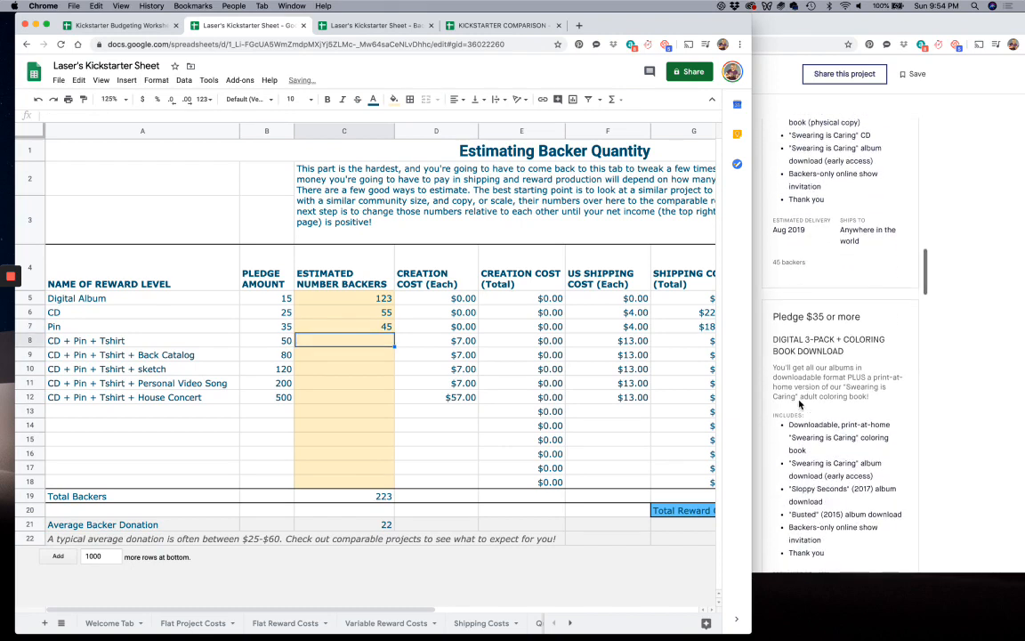
pyautogui.scroll(-3, 798, 405)
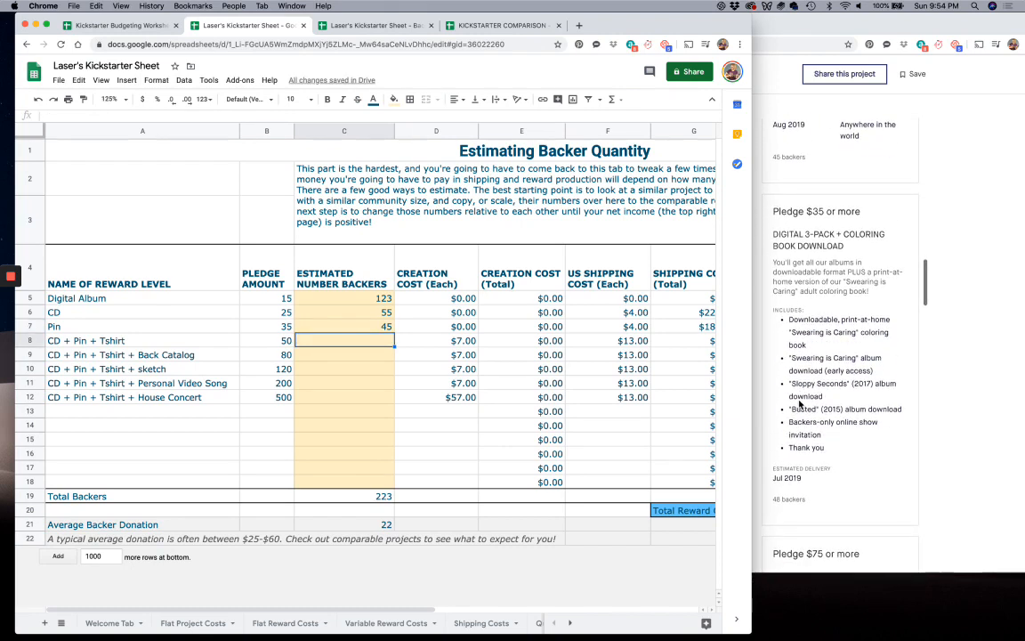
pyautogui.scroll(-1, 799, 404)
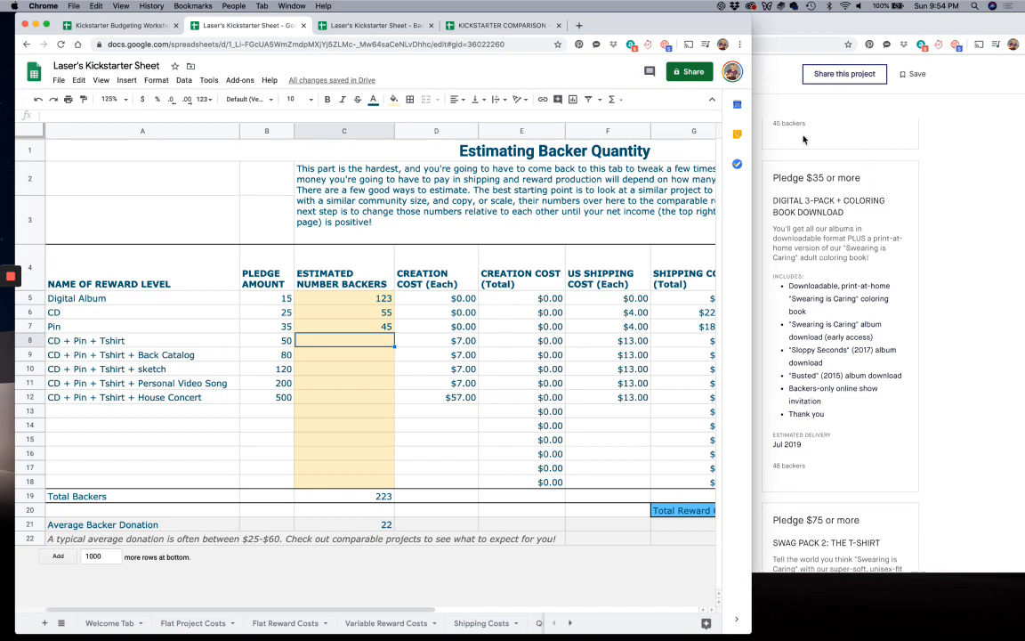
pyautogui.press('Up')
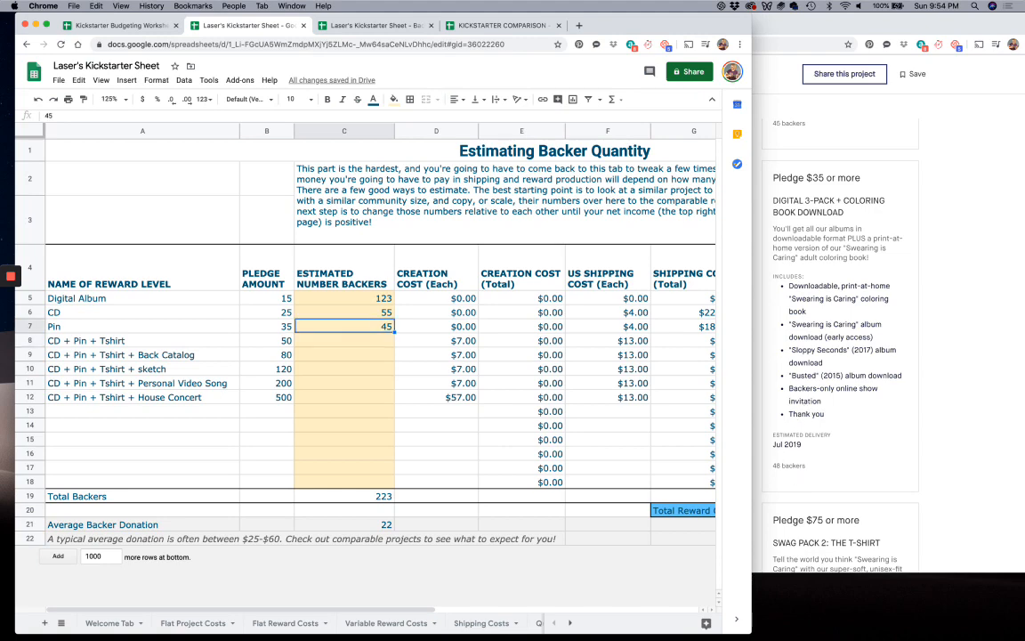
pyautogui.write('103')
pyautogui.press('Return')
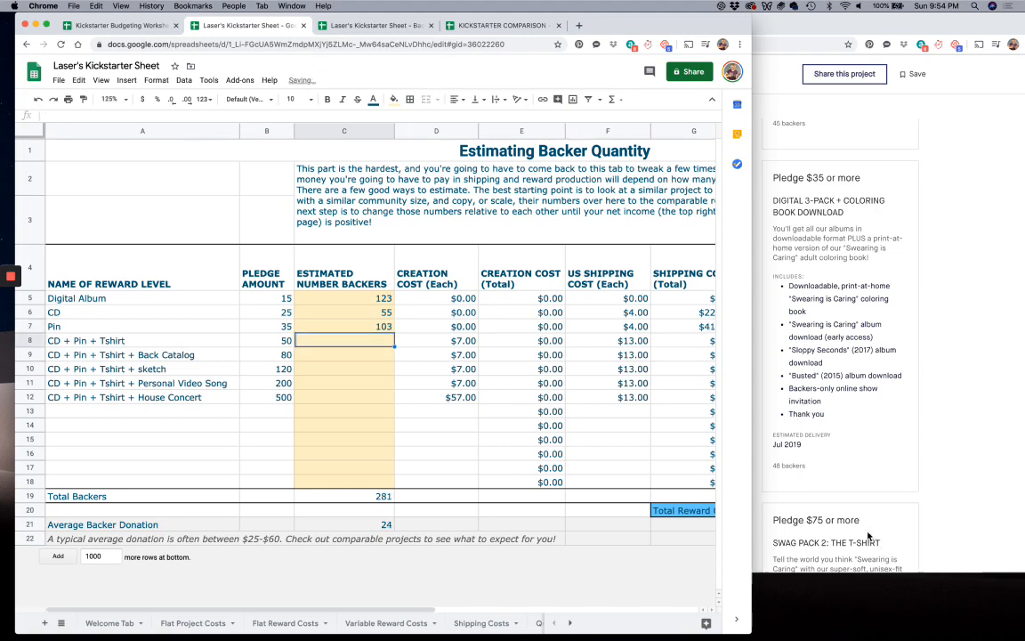
# Find the campaign's $50 Swag Pack 1 reward and enter 79 estimated backers for CD + Pin + Tshirt
pyautogui.scroll(-4, 860, 524)
pyautogui.scroll(-3, 861, 524)
pyautogui.scroll(15, 861, 525)
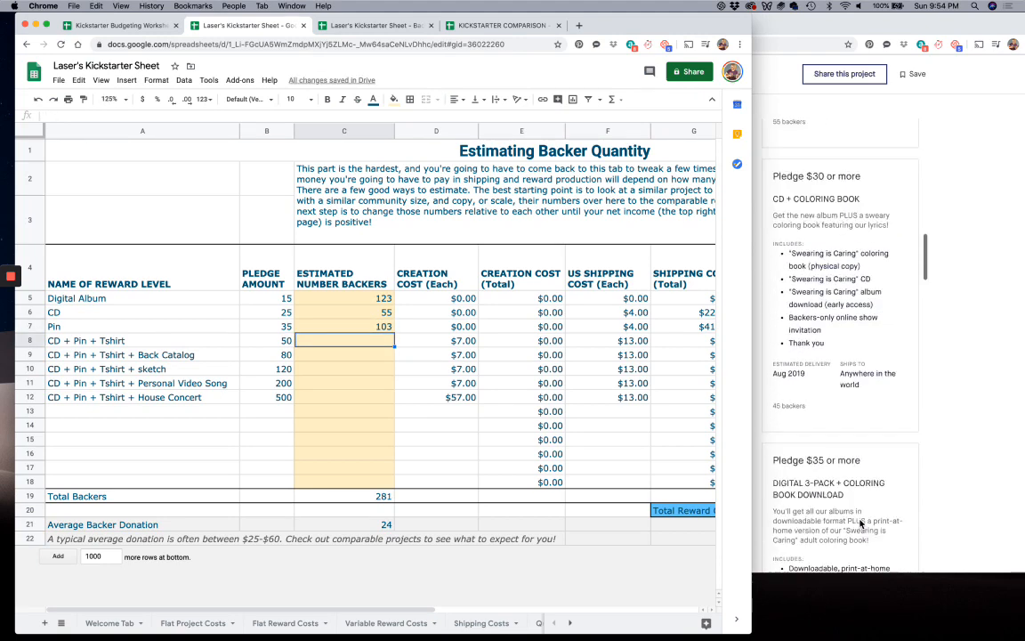
pyautogui.scroll(6, 861, 525)
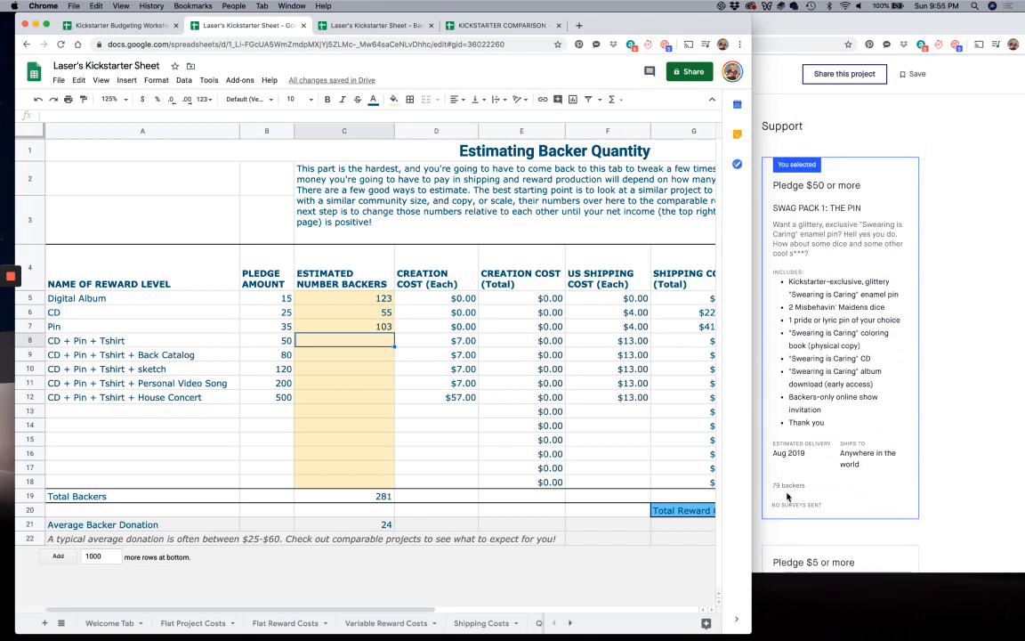
pyautogui.write('79')
pyautogui.press('Return')
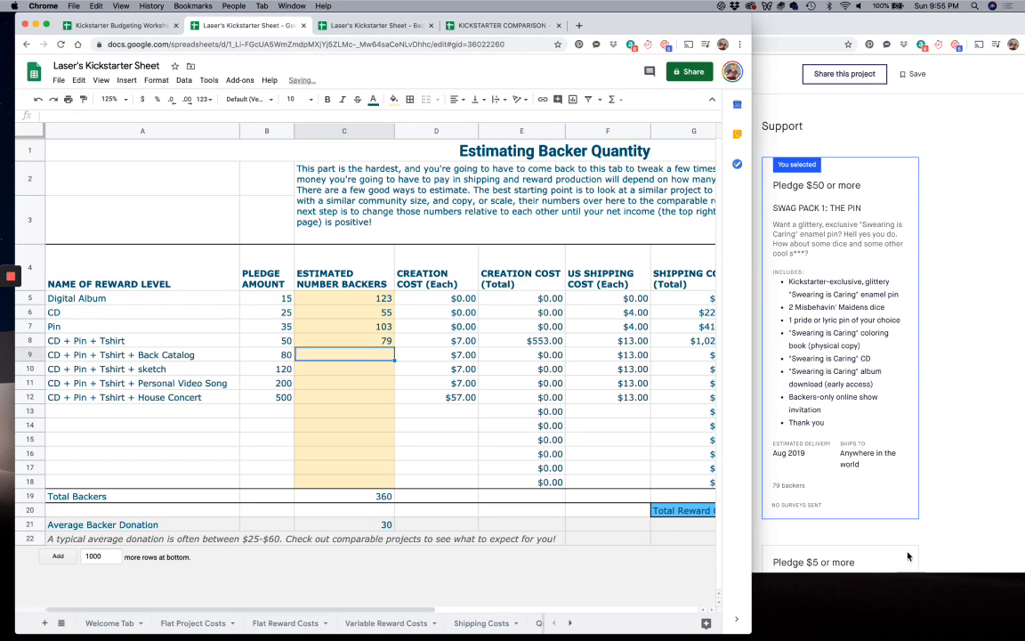
# Find the campaign's $75 T-shirt reward and enter 17 estimated backers for CD + Pin + Tshirt + Back Catalog
pyautogui.scroll(10, 890, 534)
pyautogui.scroll(-10, 915, 543)
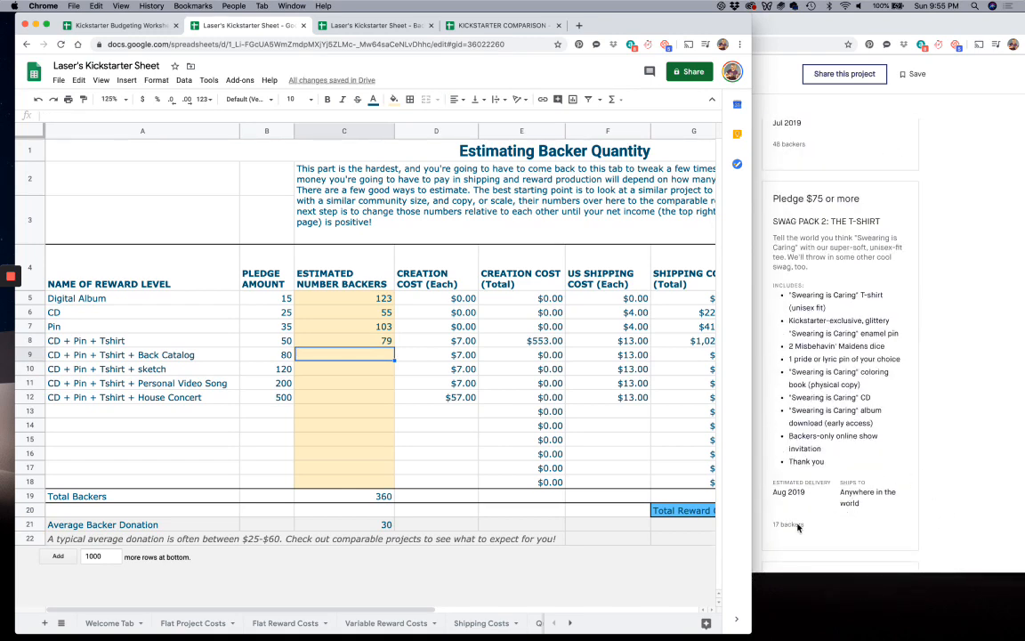
pyautogui.write('17')
pyautogui.press('Return')
pyautogui.scroll(-5, 813, 487)
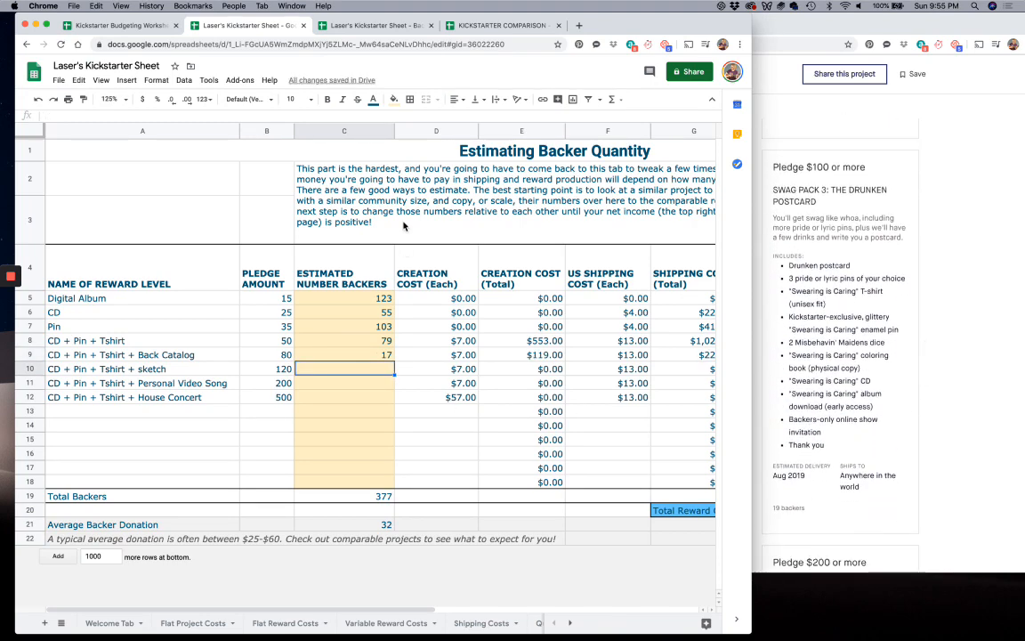
# Switch to the prefilled Laser's Kickstarter Sheet - Backers workbook and open its Estimating Backer Quantity sheet
pyautogui.click(407, 29)
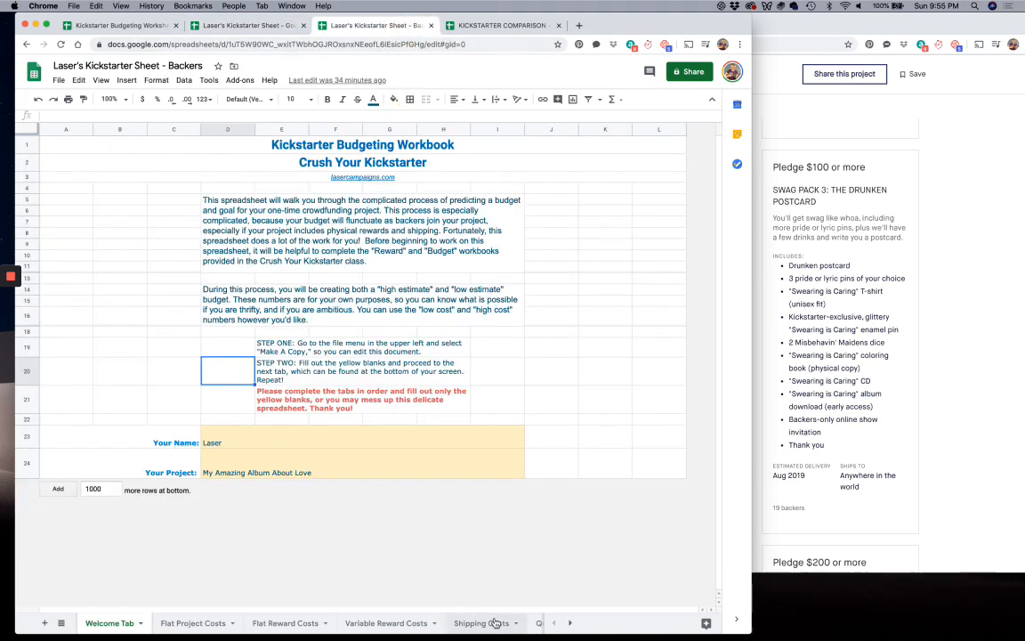
pyautogui.click(569, 623)
pyautogui.click(570, 623)
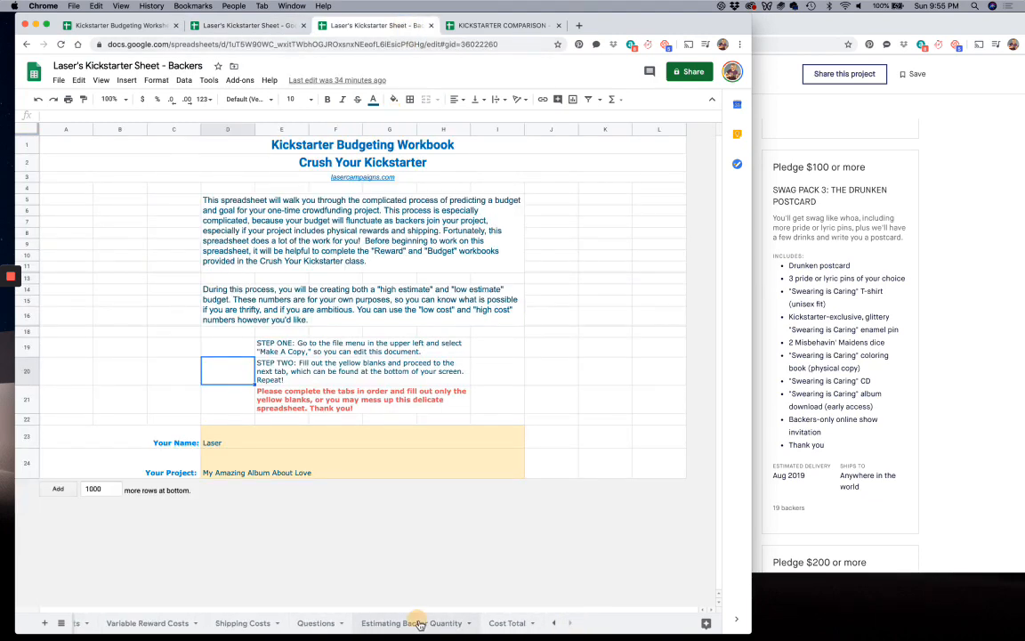
pyautogui.click(414, 623)
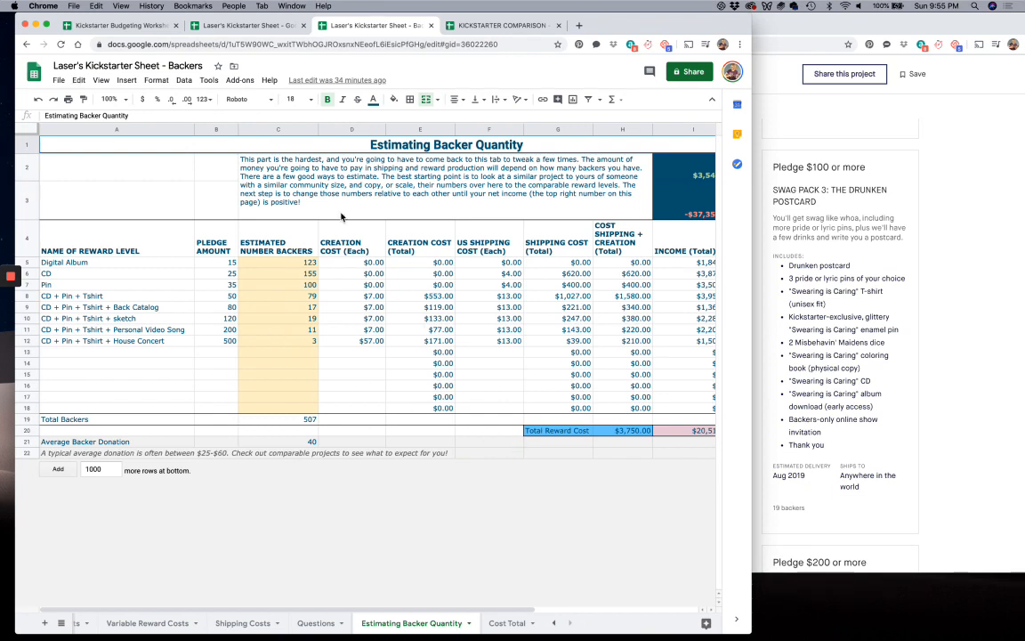
# Check the Total Backers figure, widen the spreadsheet window, and examine the net income for the low and high budgets
pyautogui.click(311, 417)
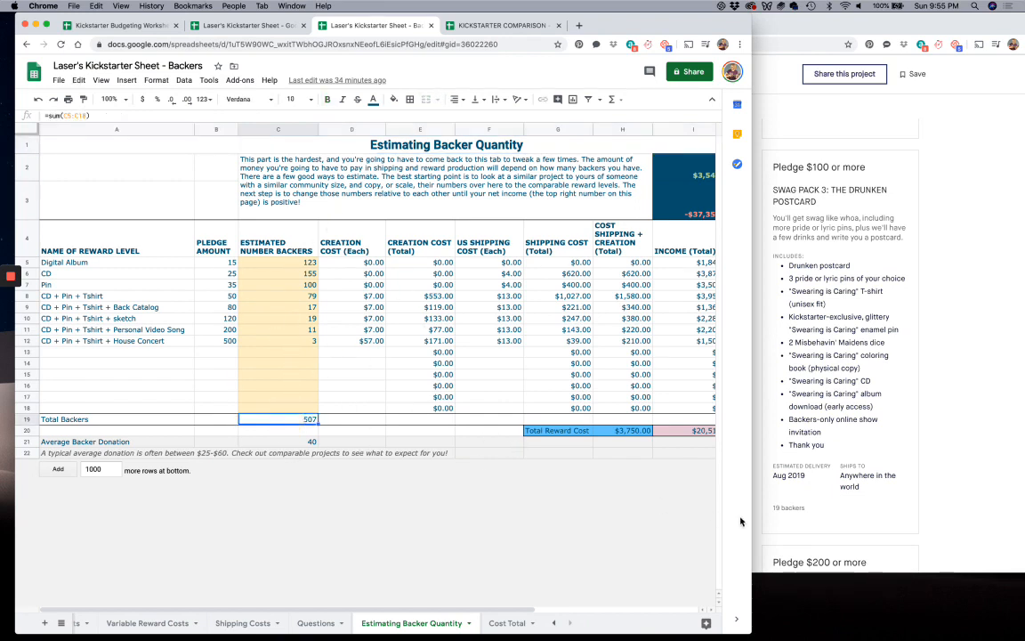
pyautogui.moveTo(750, 627); pyautogui.dragTo(1003, 621)
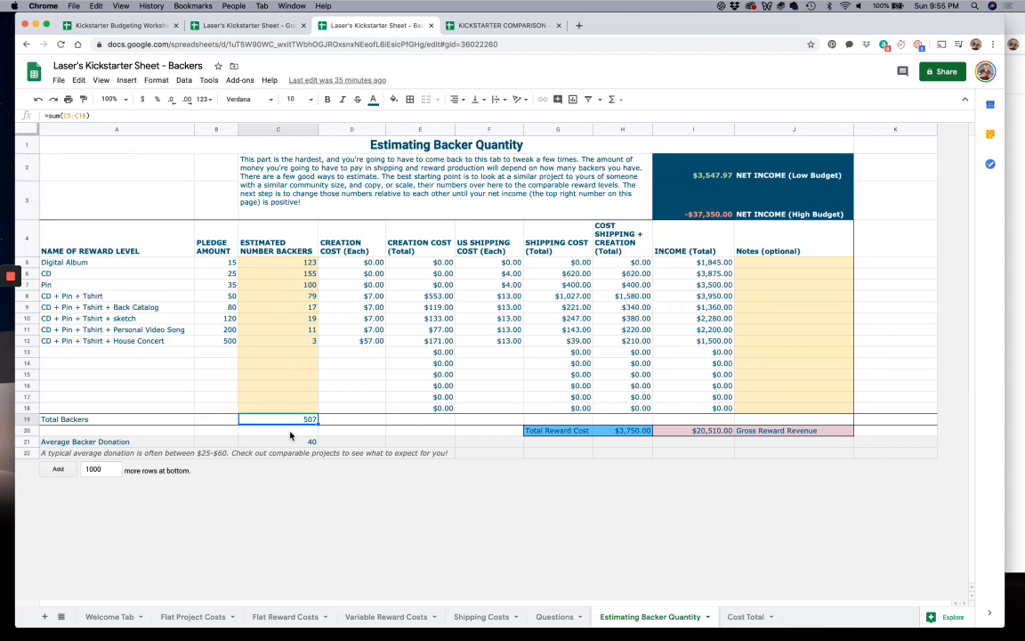
pyautogui.click(681, 187)
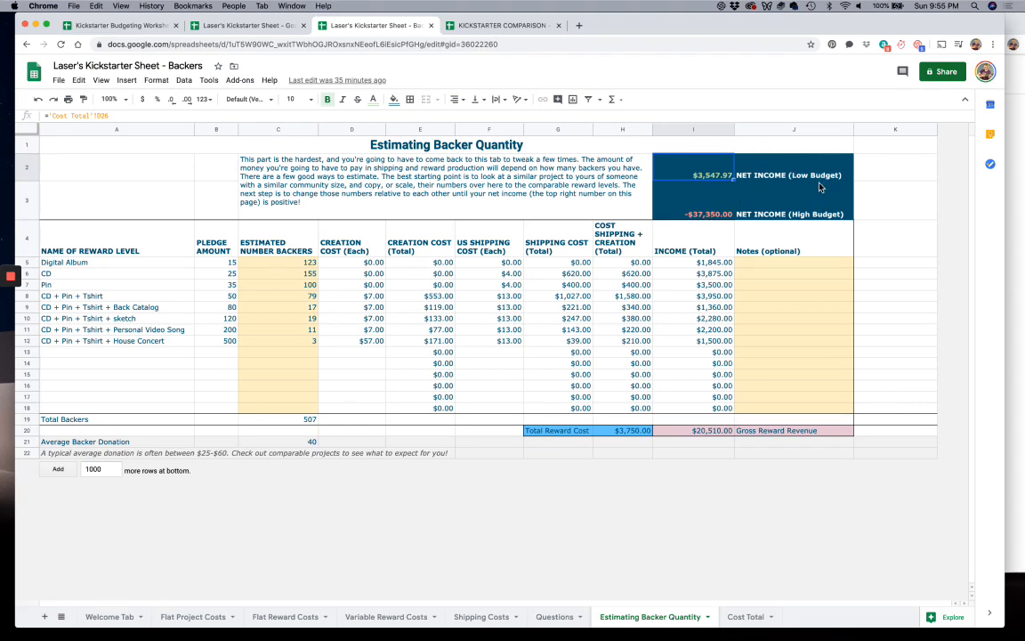
pyautogui.click(819, 214)
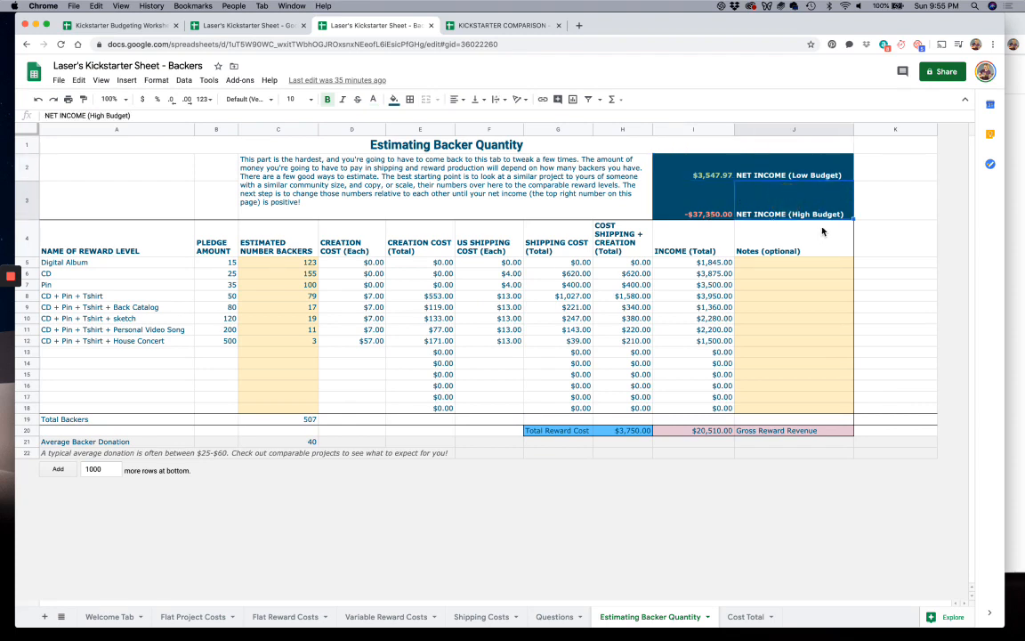
pyautogui.click(741, 164)
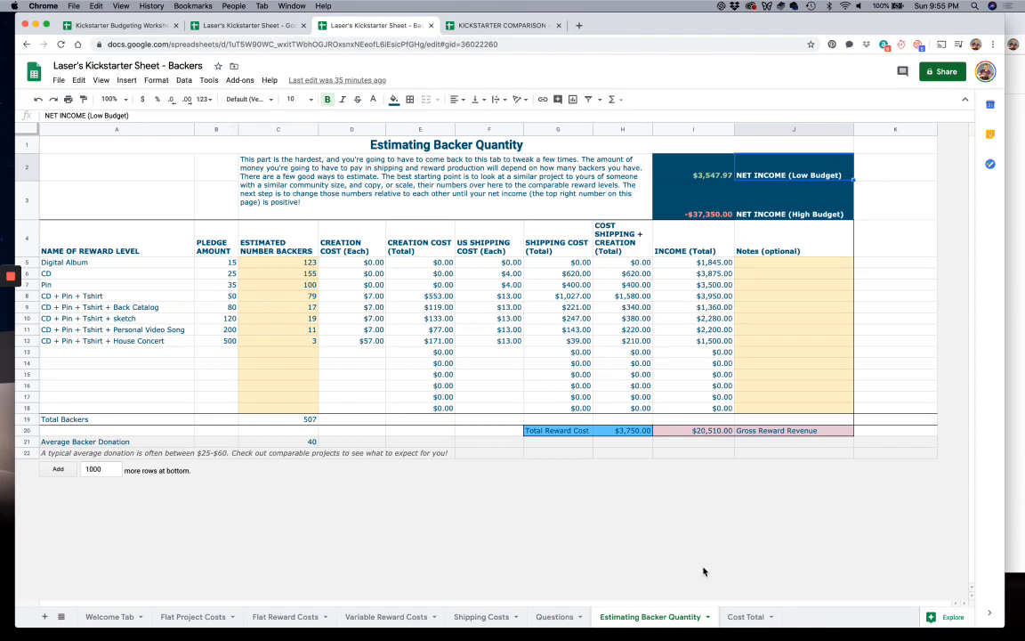
# Open the Cost Total sheet and examine its Gross Reward Revenue figure in the INCOME section
pyautogui.click(743, 617)
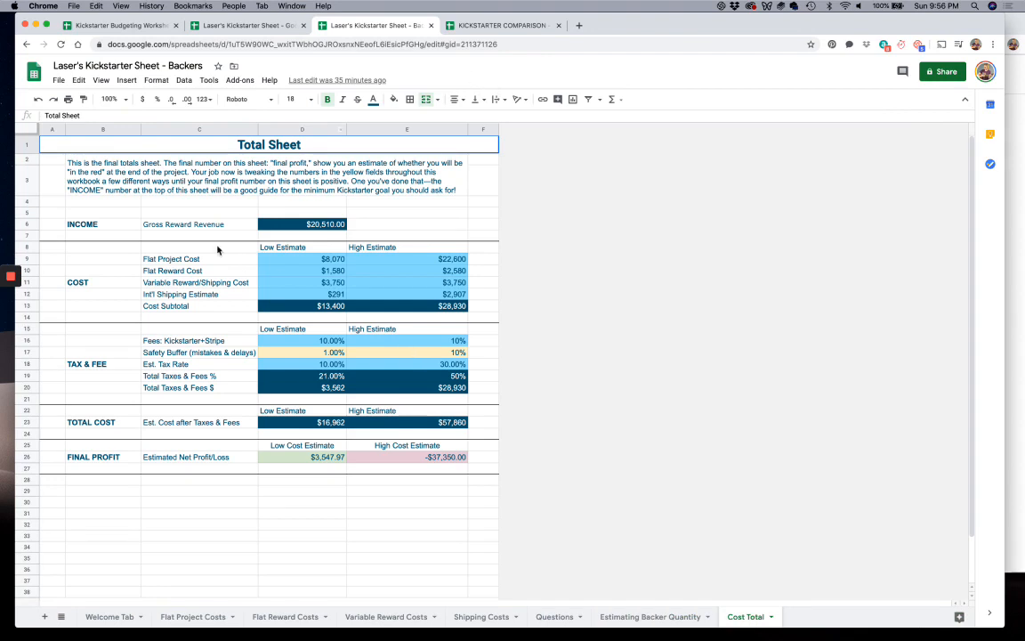
pyautogui.click(135, 174)
pyautogui.click(135, 214)
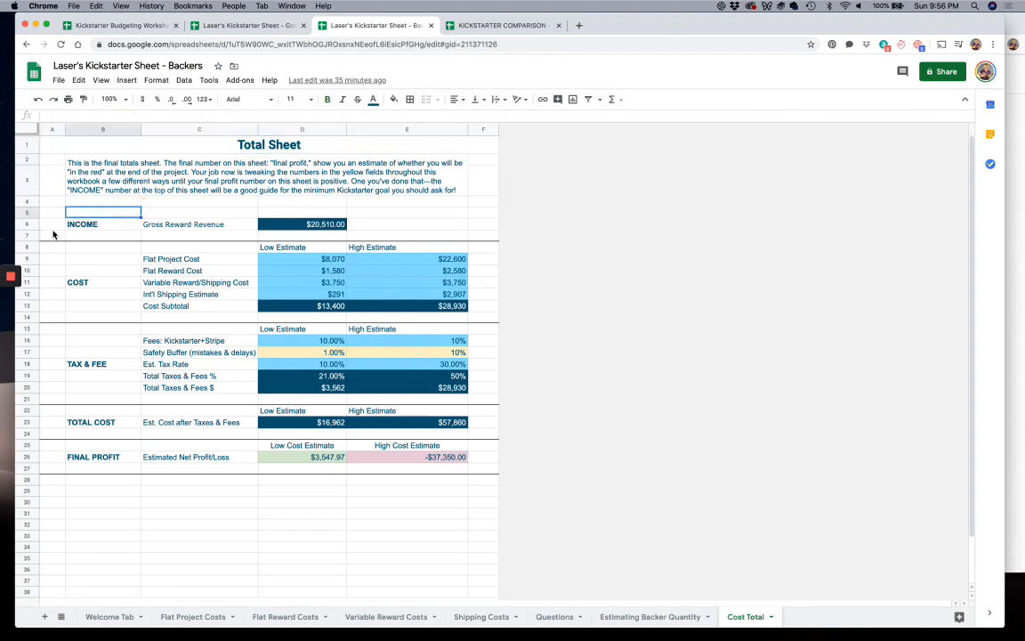
pyautogui.click(321, 222)
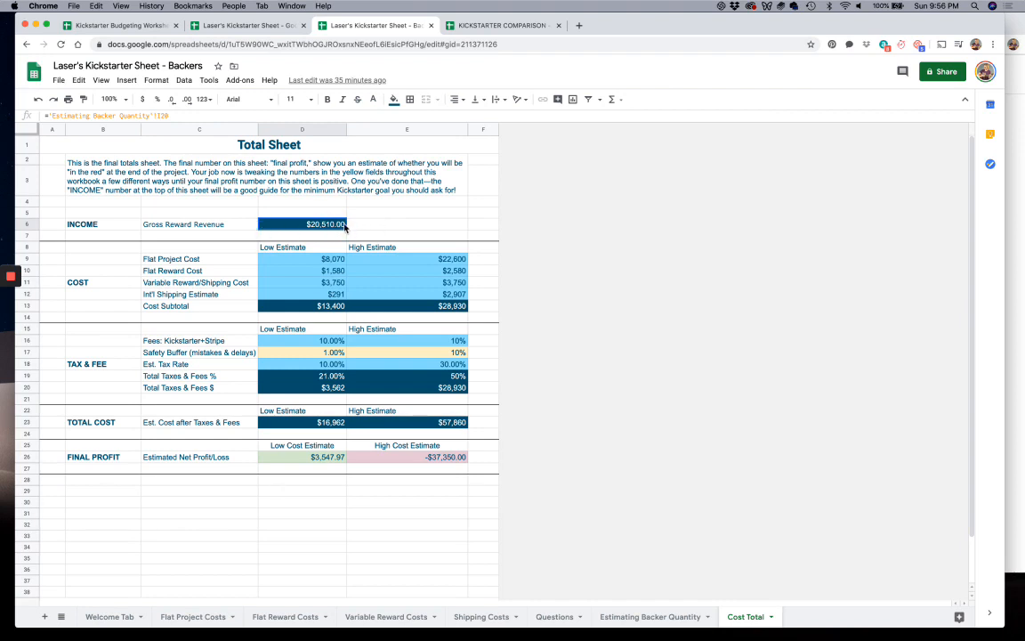
# Return to Estimating Backer Quantity and examine the Gross Reward Revenue and the Digital Album's pledge amount, backers and creation cost
pyautogui.click(646, 615)
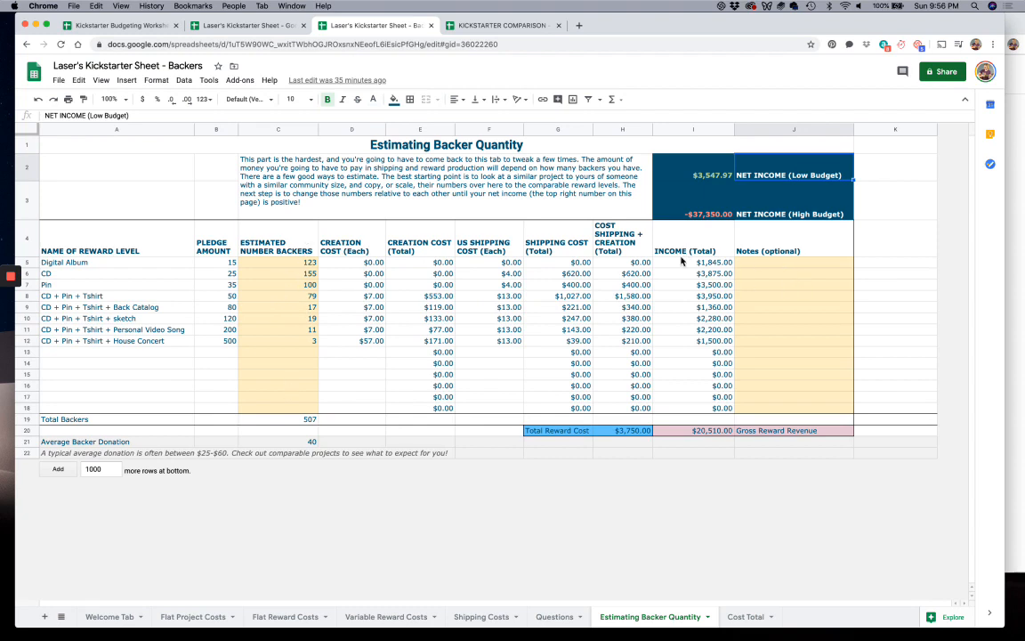
pyautogui.click(199, 264)
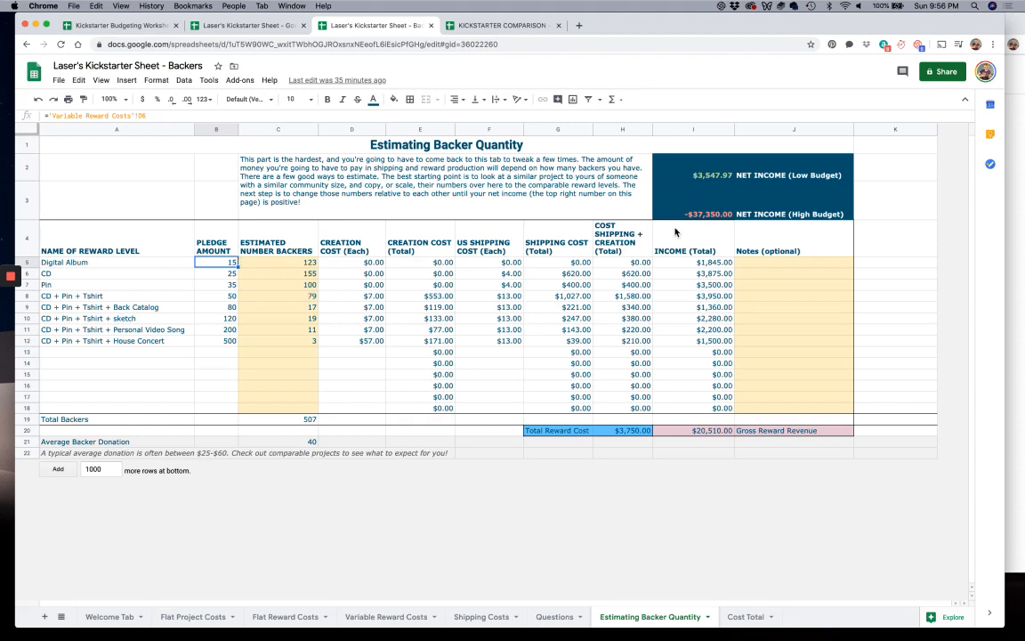
pyautogui.click(673, 432)
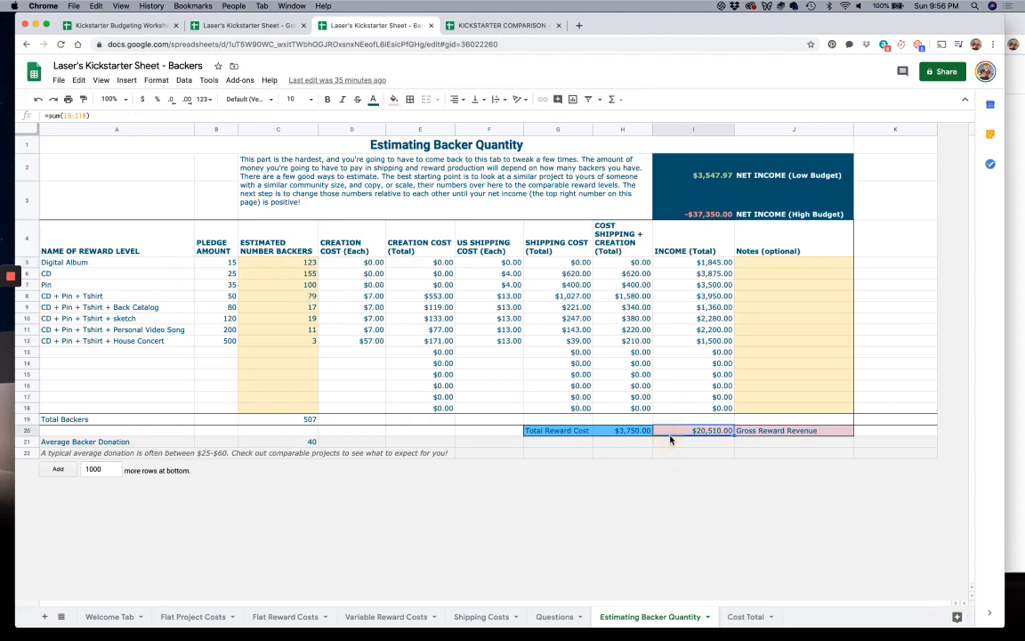
pyautogui.click(101, 263)
pyautogui.click(285, 263)
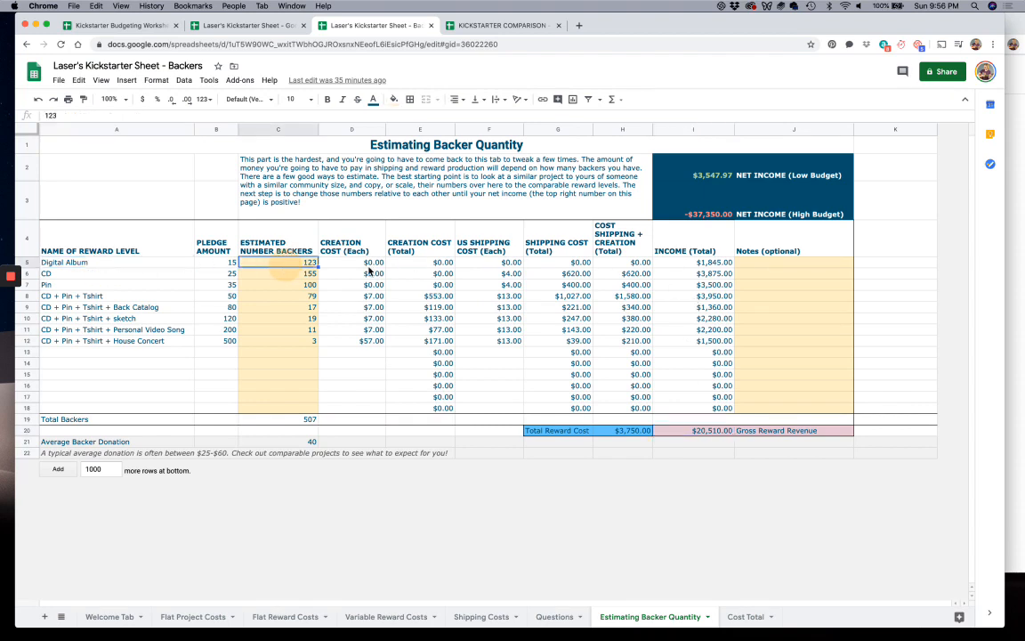
pyautogui.click(354, 262)
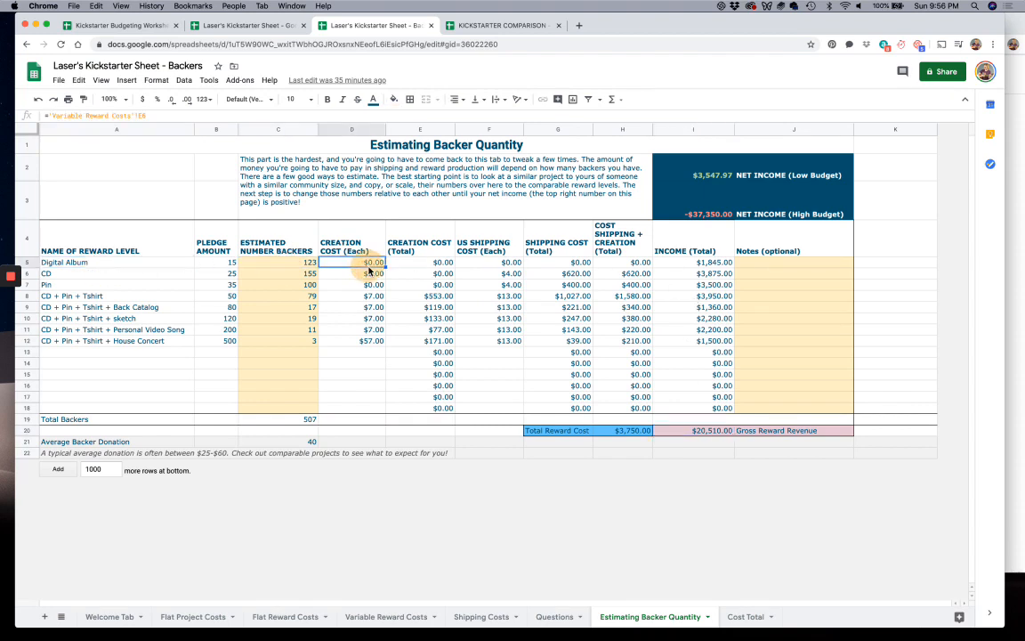
pyautogui.click(218, 263)
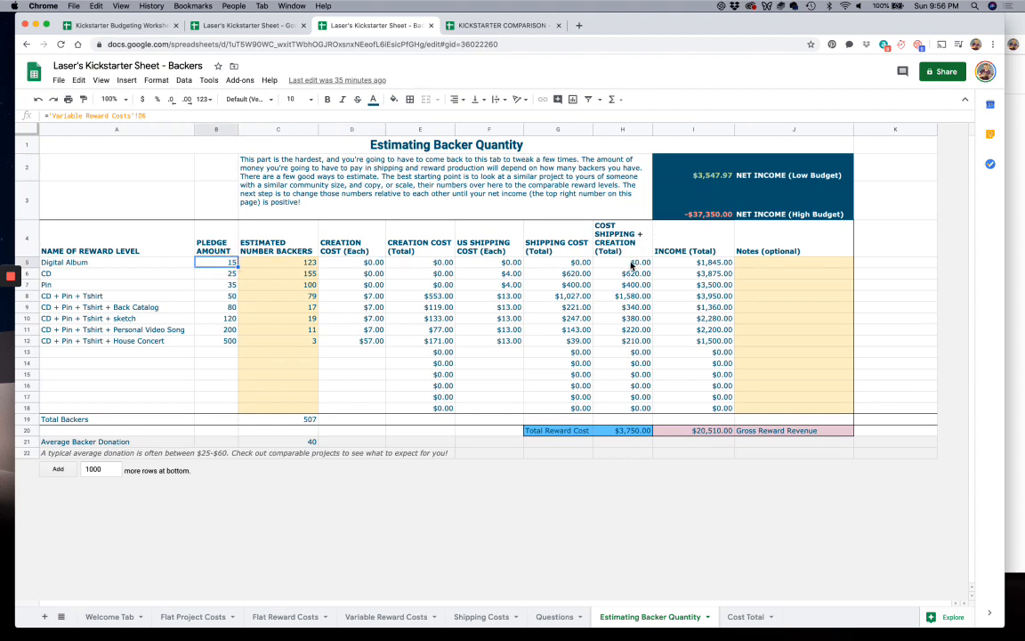
# Trace the Pin level's total shipping cost, US shipping cost each, estimated backers and total income
pyautogui.click(561, 264)
pyautogui.click(563, 285)
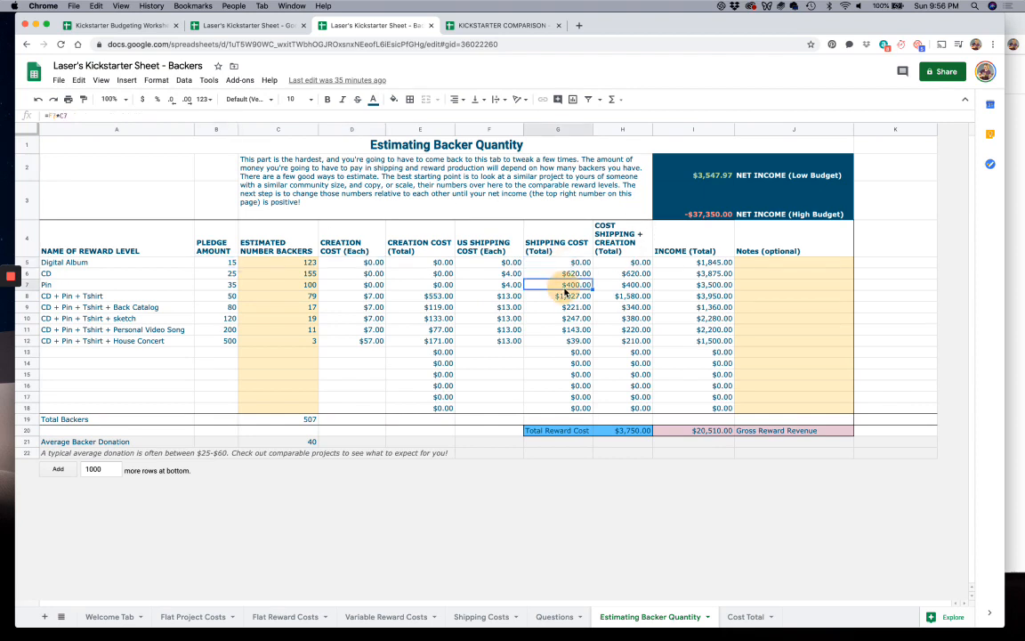
pyautogui.click(512, 286)
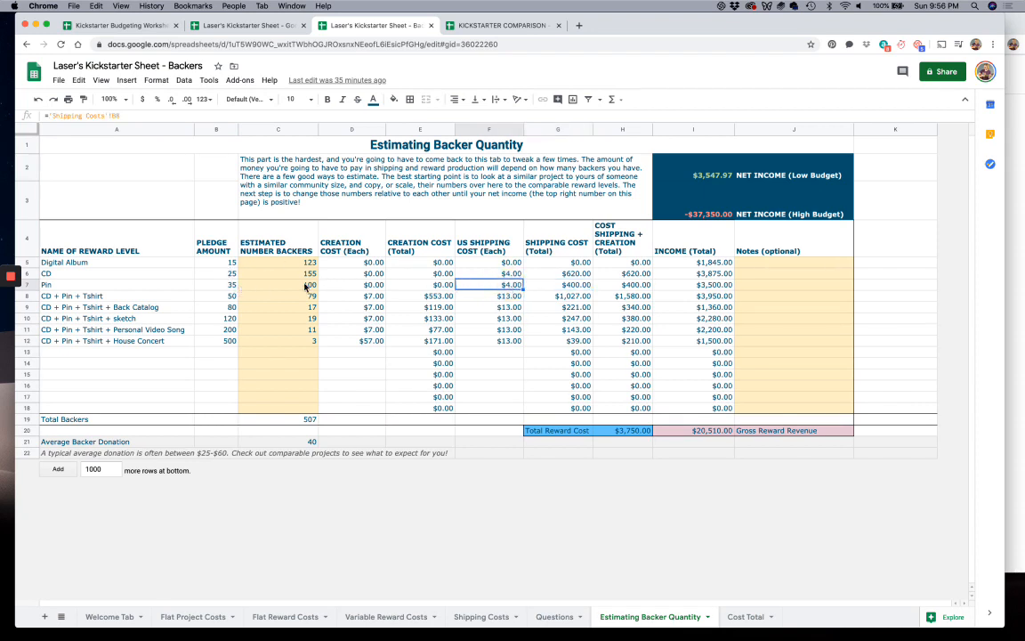
pyautogui.click(278, 285)
pyautogui.click(710, 287)
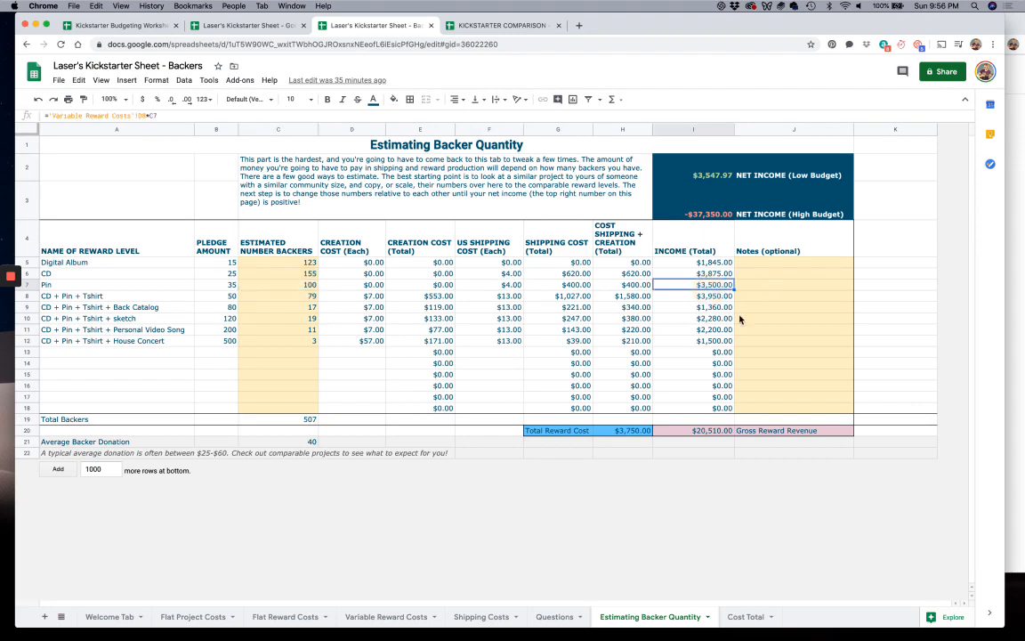
# Open the Cost Total sheet and examine the COST section, from Flat Project Cost through Int'l Shipping Estimate to the Cost Subtotal
pyautogui.click(773, 355)
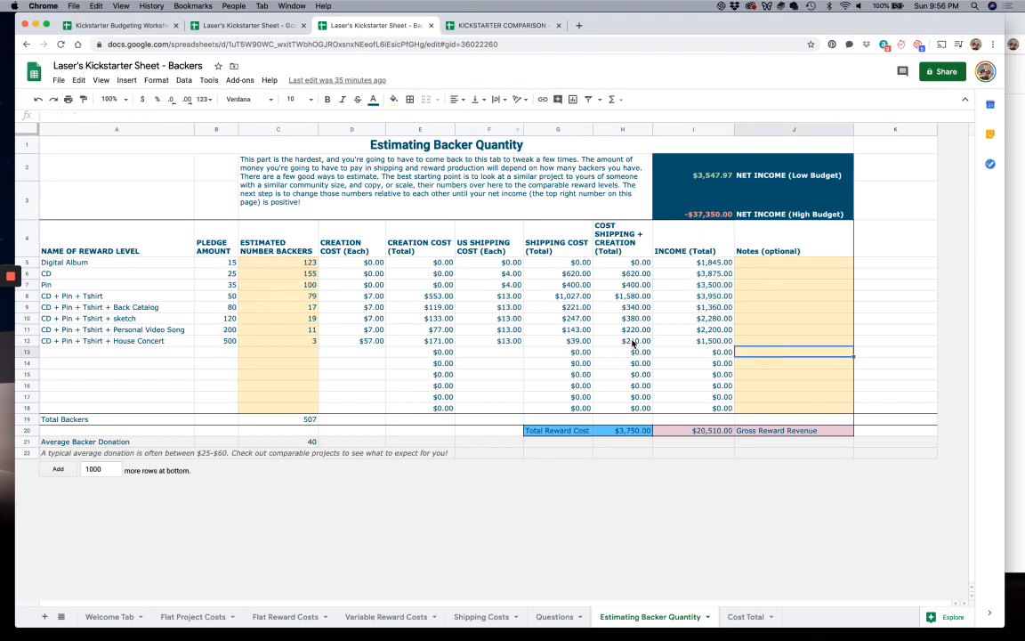
pyautogui.click(731, 616)
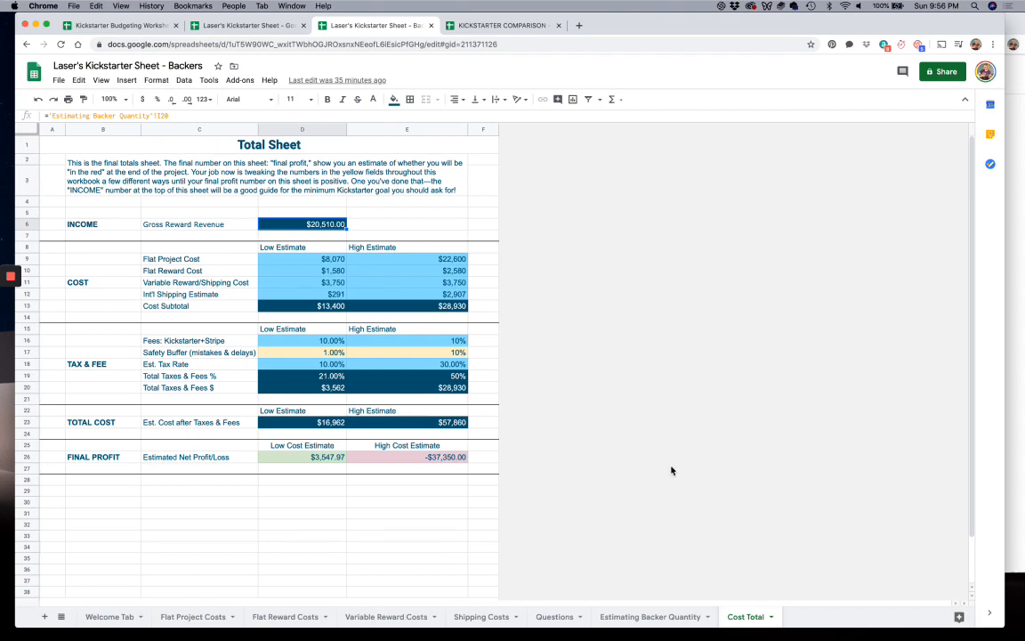
pyautogui.scroll(-1, 296, 485)
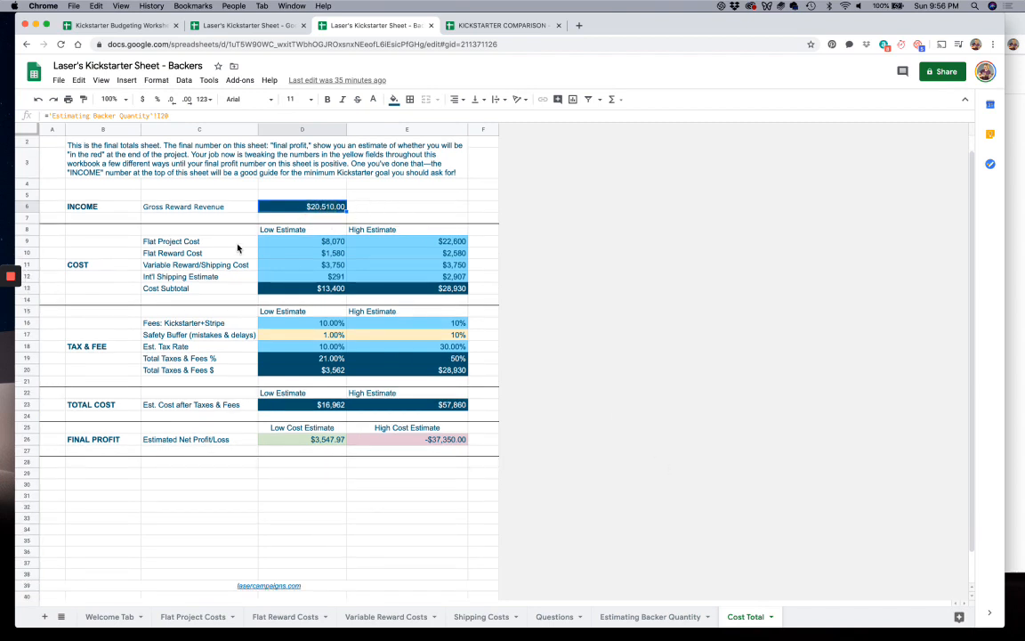
pyautogui.click(118, 239)
pyautogui.click(276, 241)
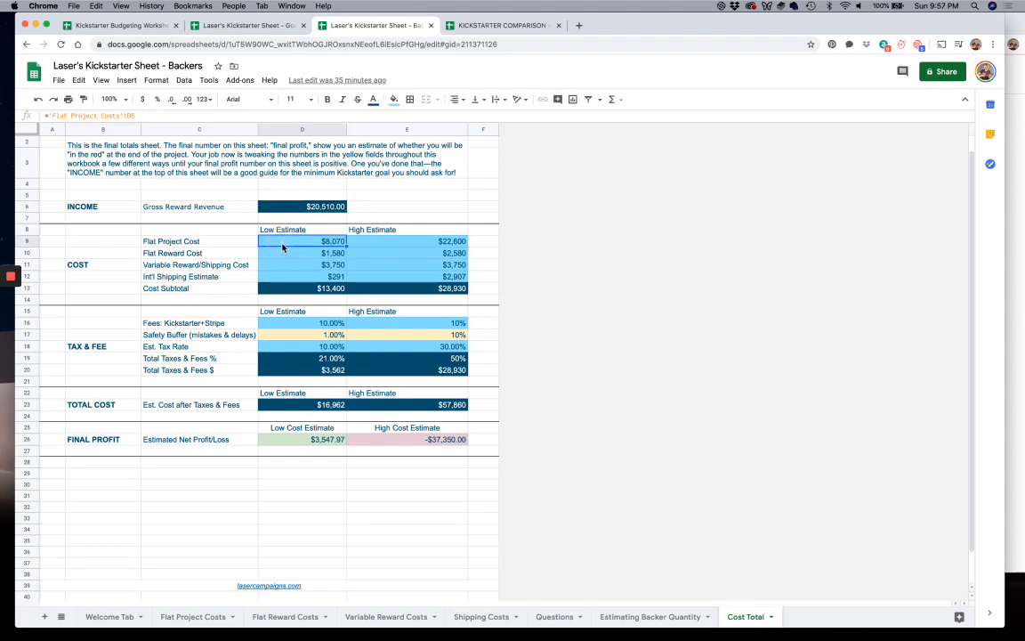
pyautogui.click(287, 270)
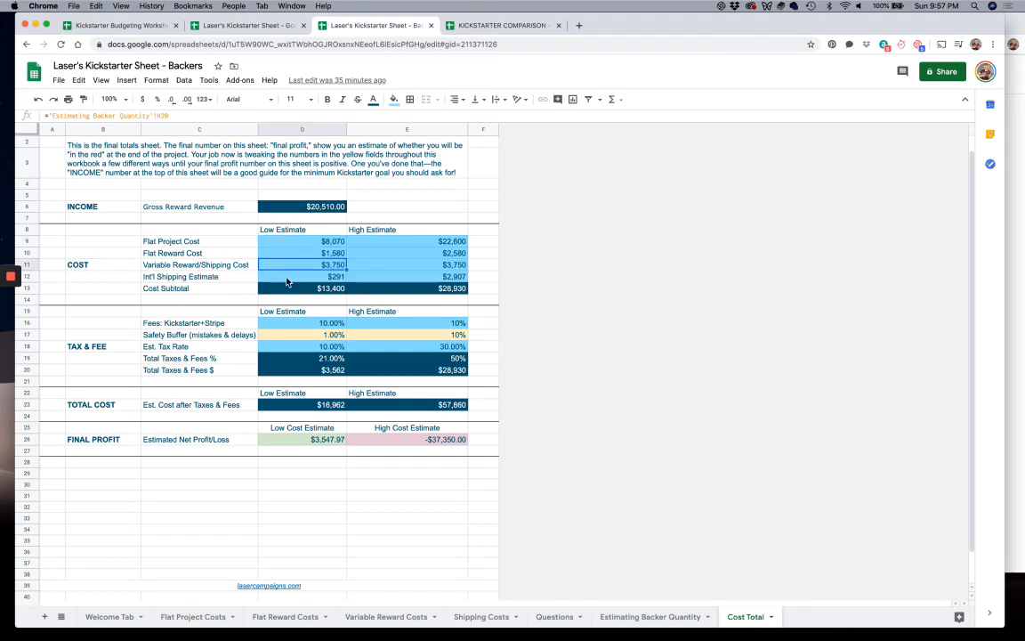
pyautogui.click(287, 283)
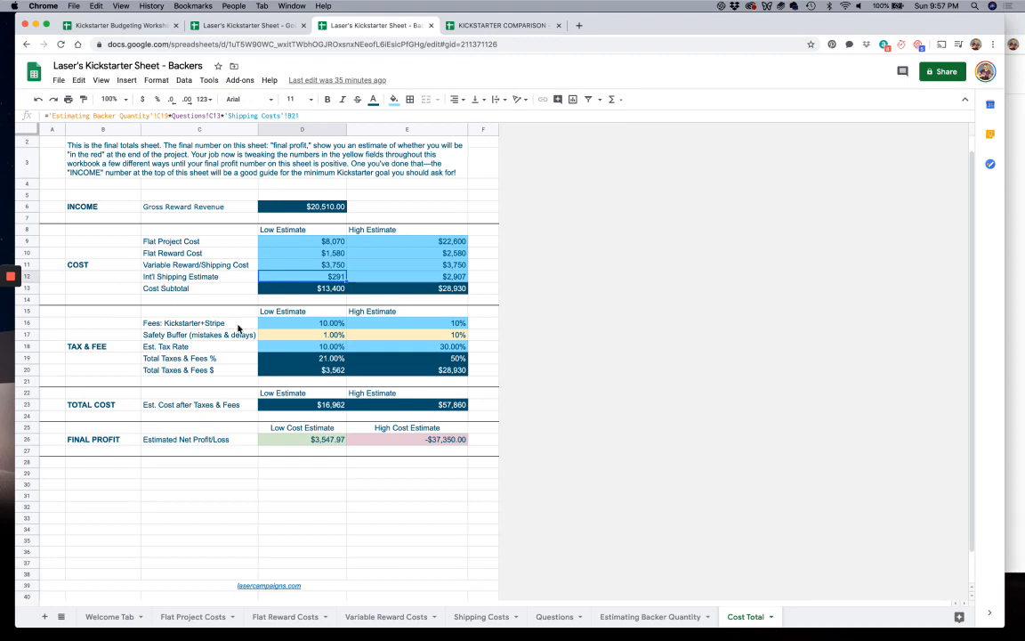
pyautogui.click(206, 292)
pyautogui.click(110, 296)
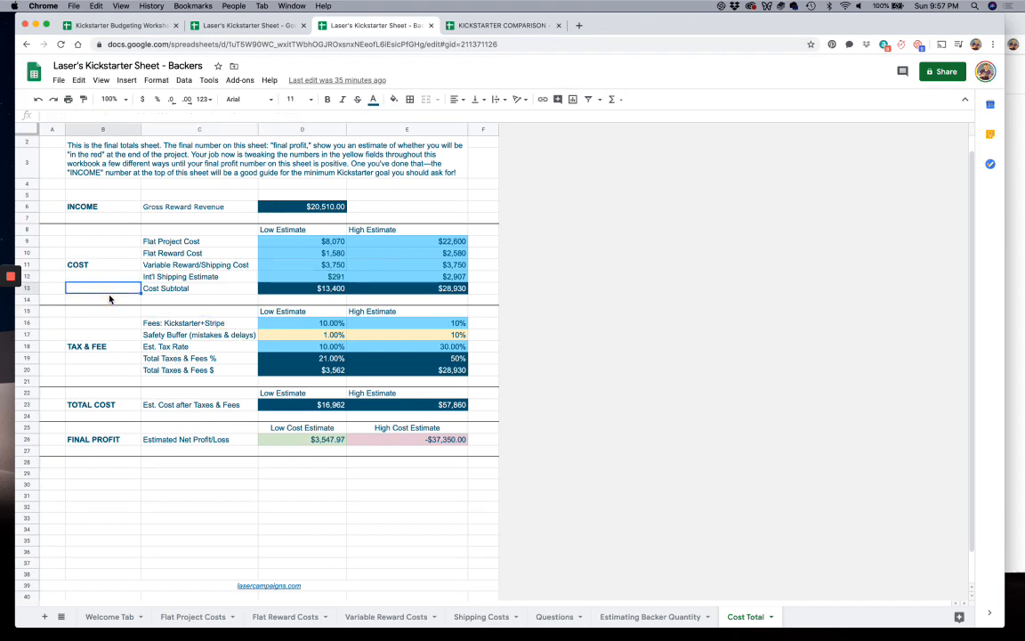
pyautogui.click(312, 301)
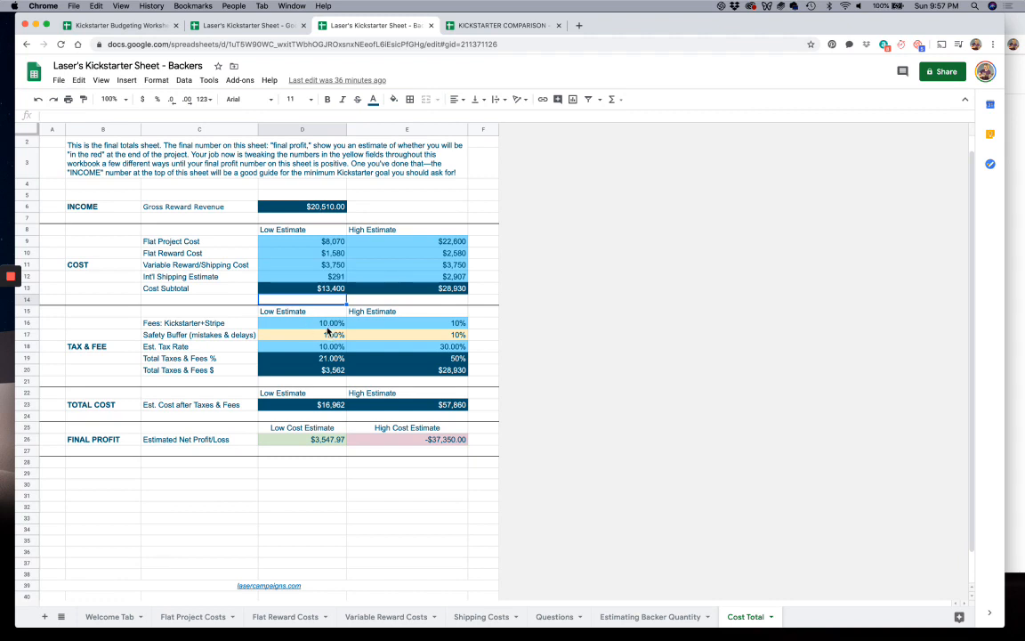
# Examine the TAX & FEE section's Safety Buffer, Est. Tax Rate and total taxes and fees for the low estimate
pyautogui.click(217, 335)
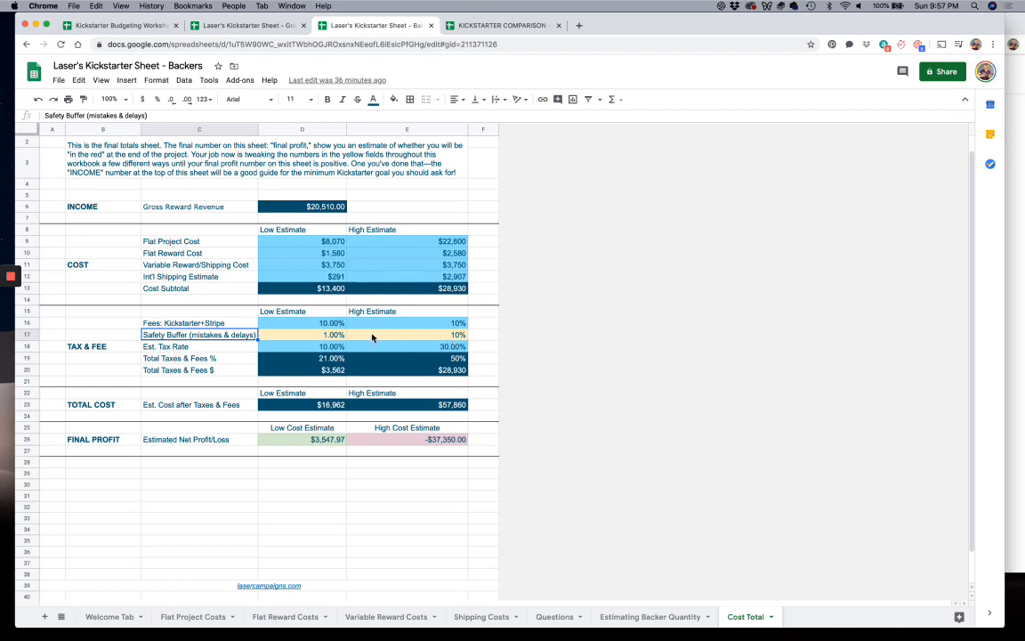
pyautogui.click(218, 346)
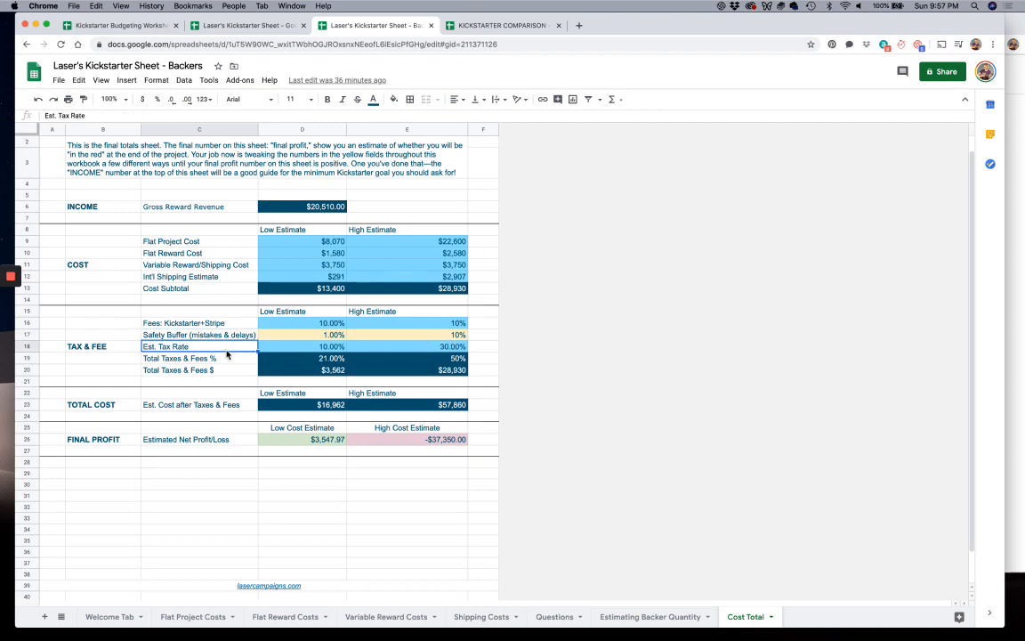
pyautogui.click(218, 358)
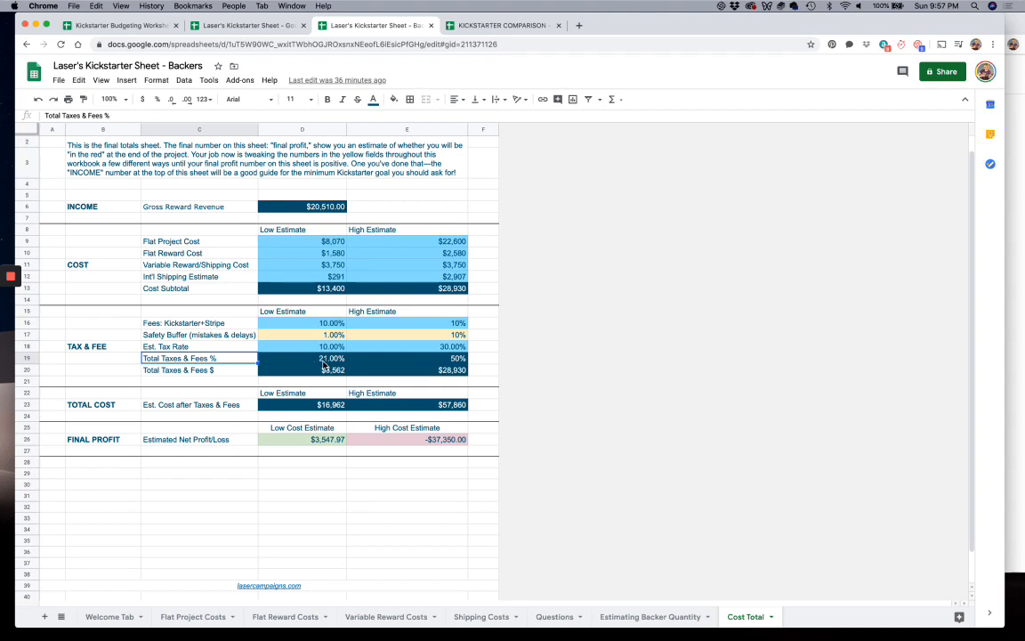
pyautogui.click(228, 383)
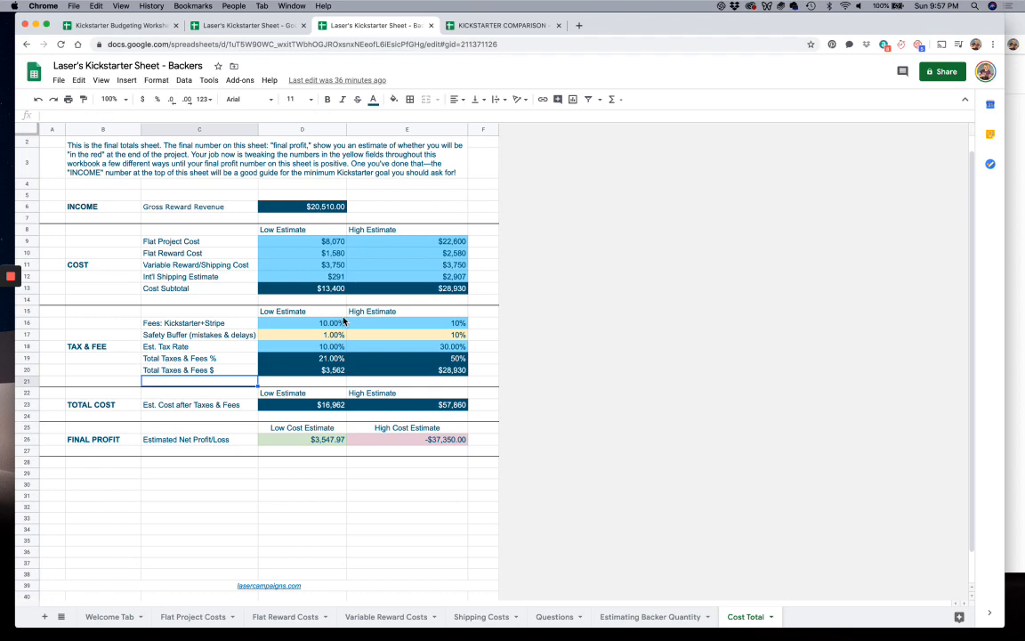
pyautogui.click(341, 382)
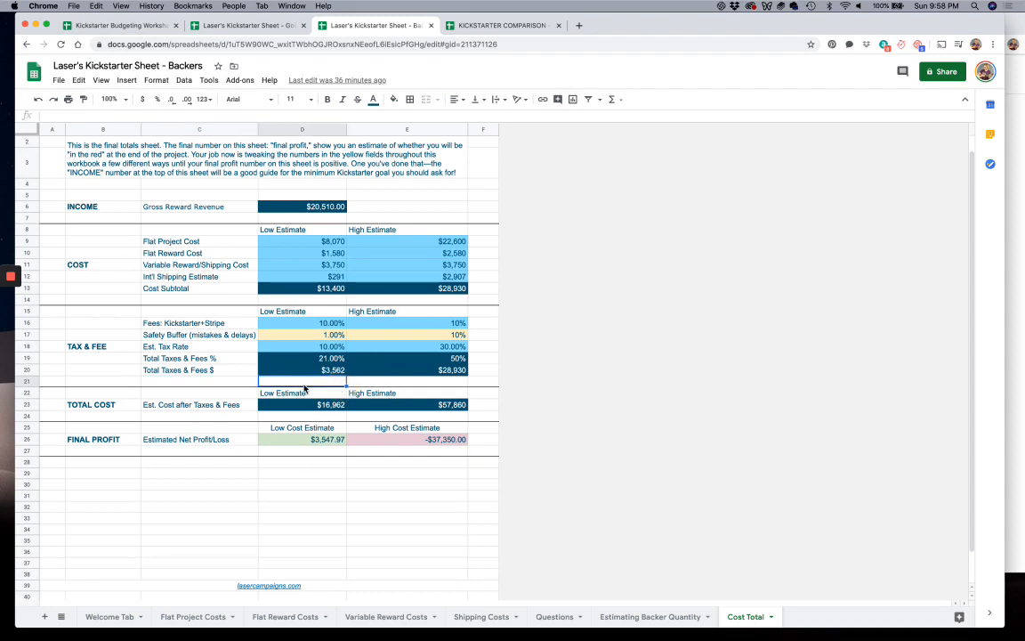
pyautogui.click(234, 385)
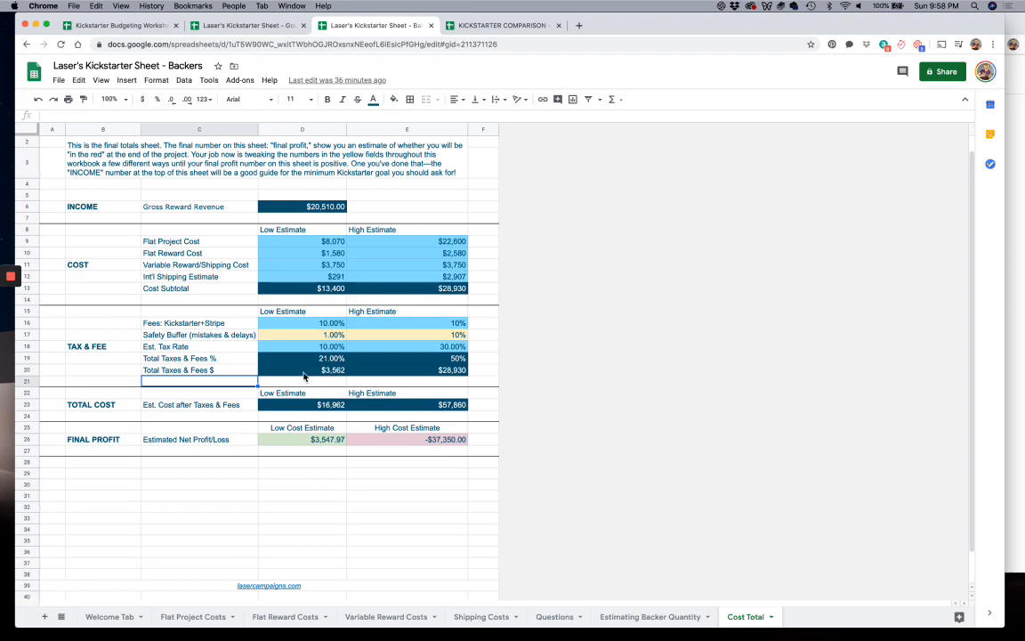
# Check the high-estimate fees, safety buffer, tax rate and total taxes and fees in the TAX & FEE section
pyautogui.click(406, 383)
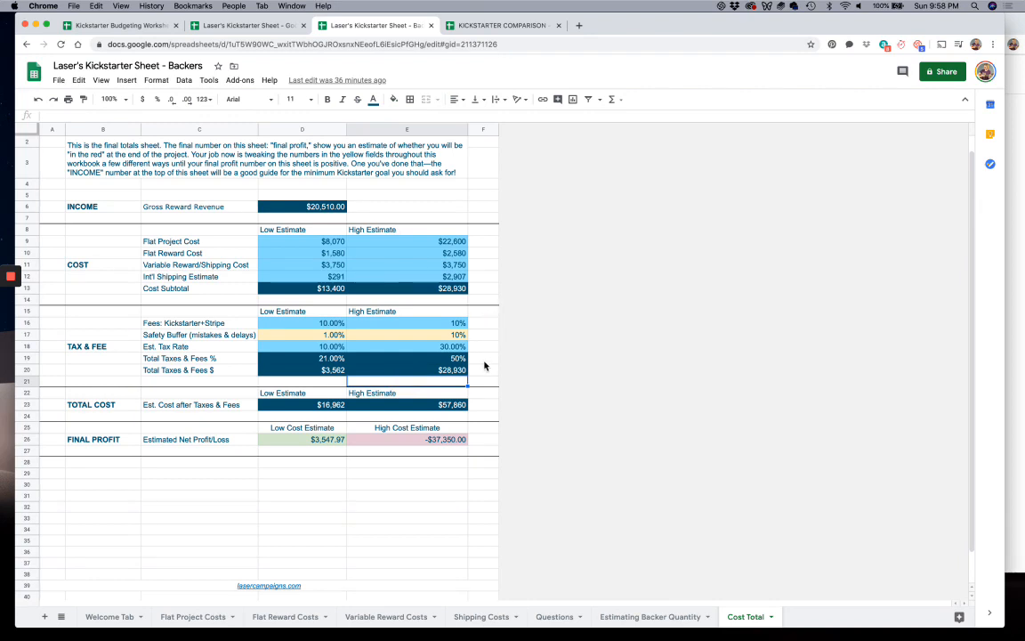
pyautogui.click(483, 324)
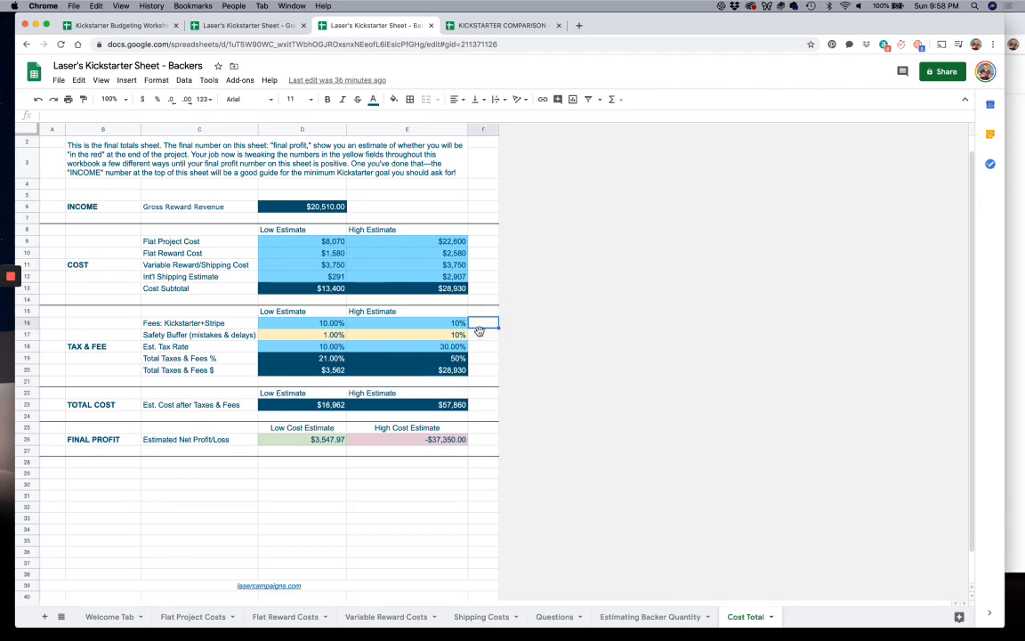
pyautogui.click(478, 346)
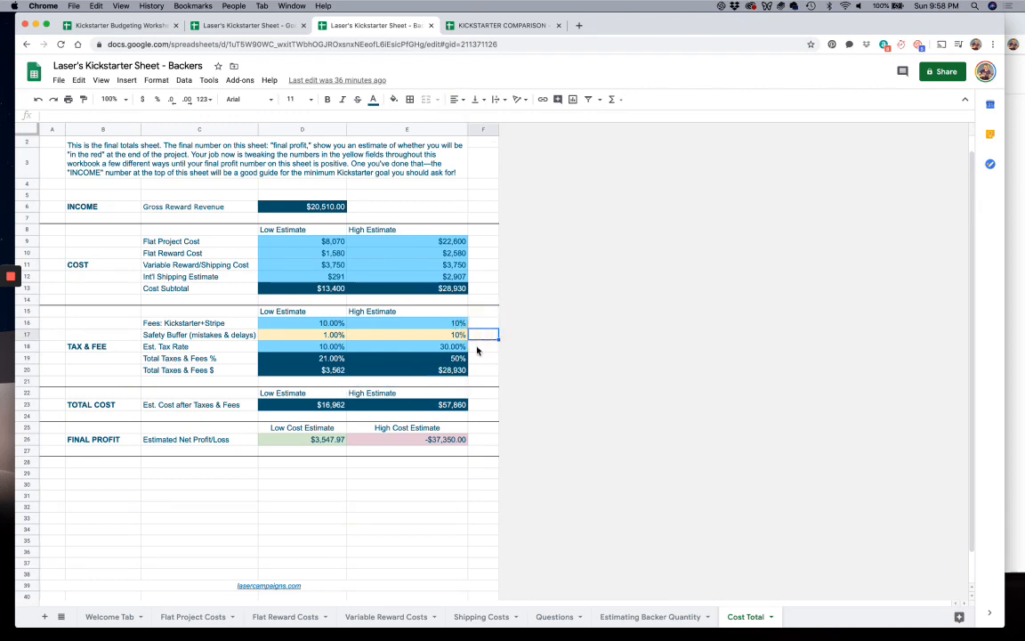
pyautogui.click(474, 357)
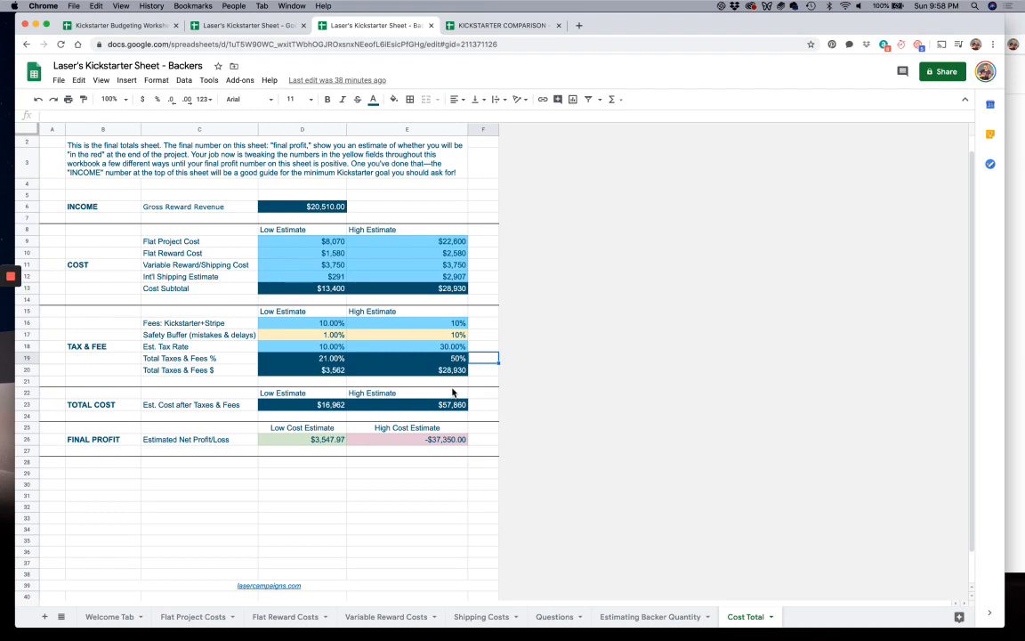
# Compare the total cost after taxes and fees with the Gross Reward Revenue and the low and high Estimated Net Profit/Loss
pyautogui.click(485, 407)
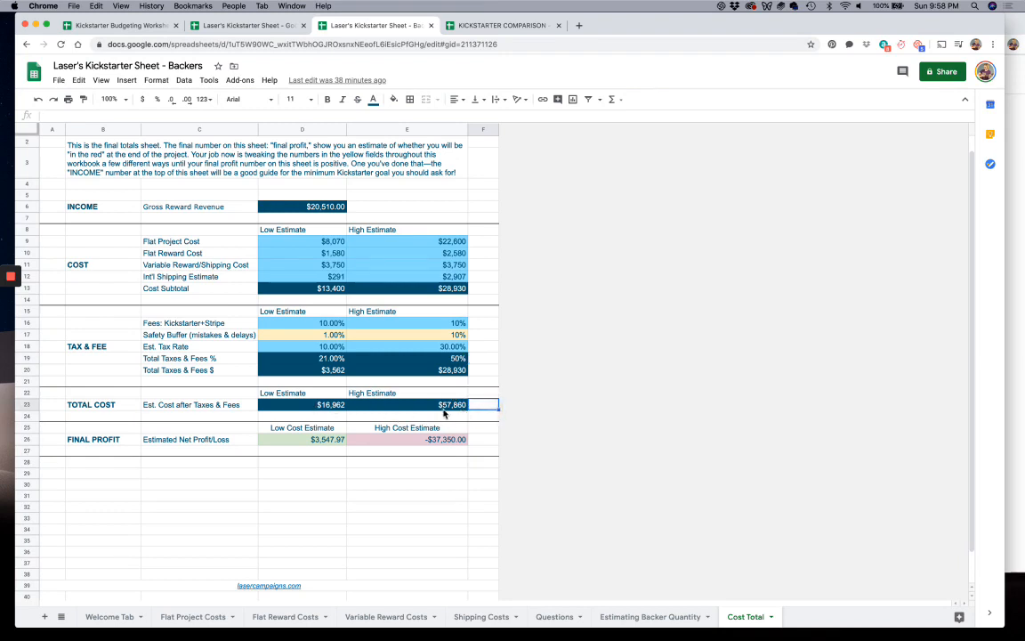
pyautogui.click(297, 447)
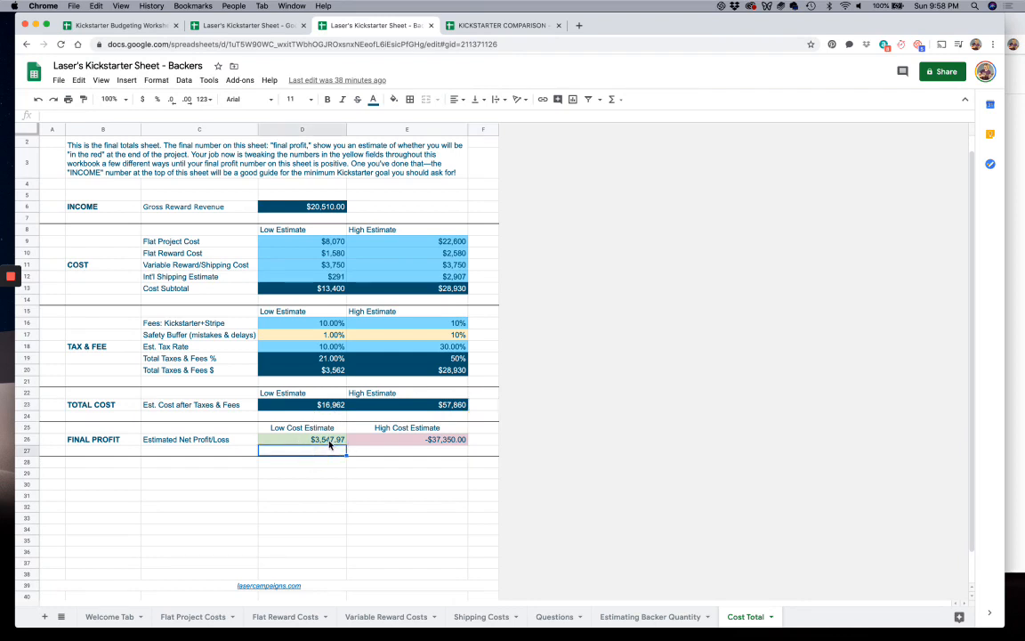
pyautogui.click(416, 452)
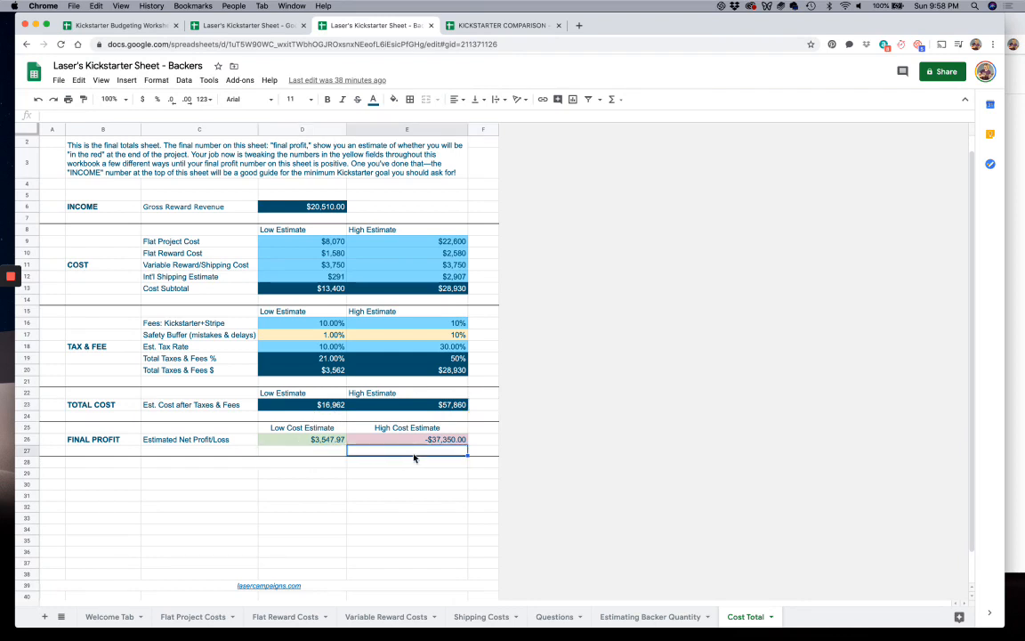
pyautogui.click(300, 468)
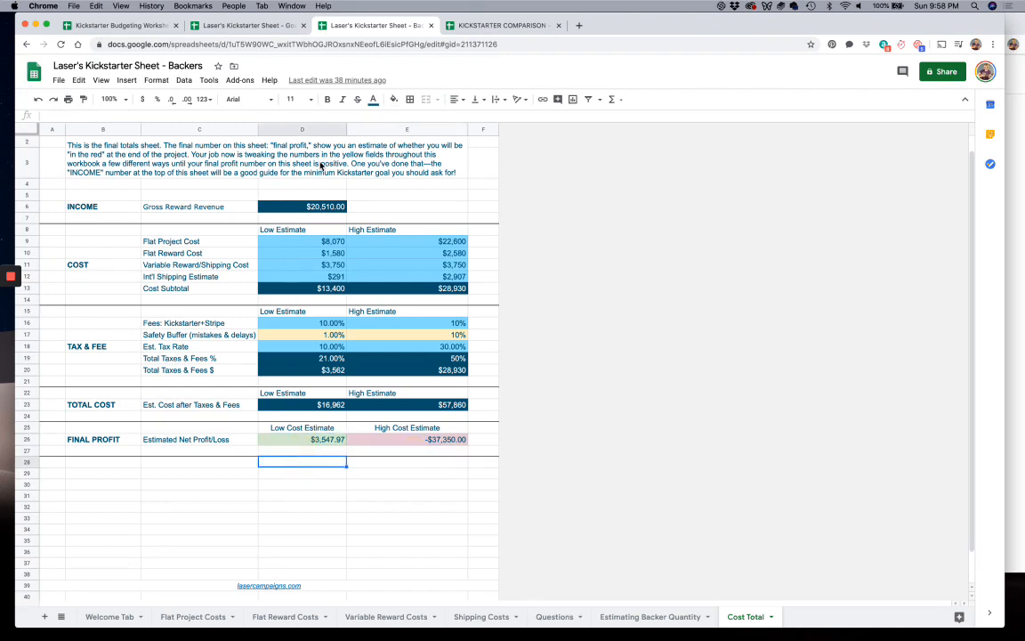
pyautogui.click(392, 206)
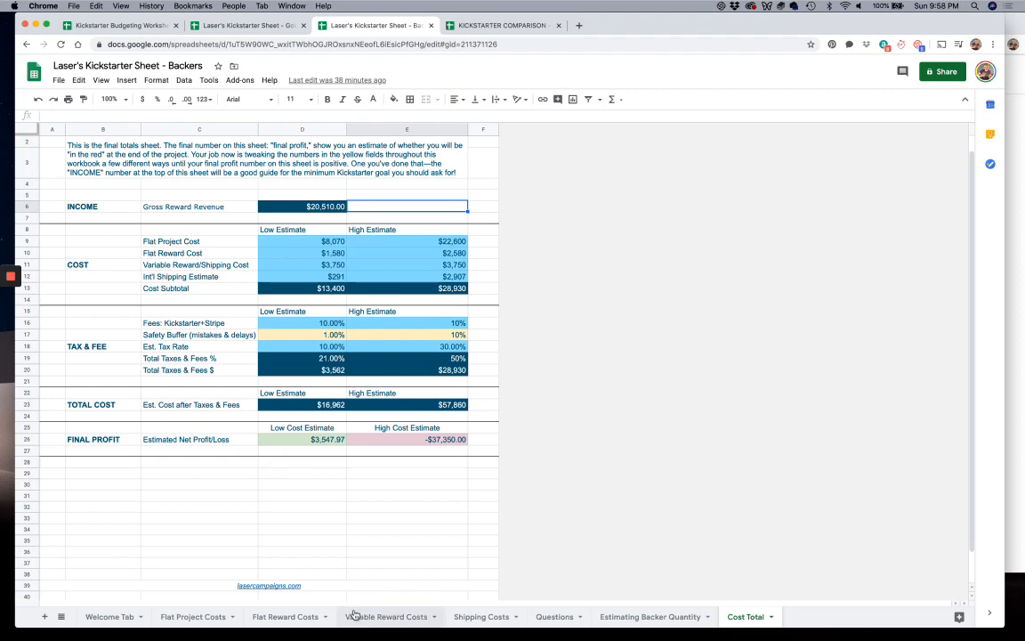
pyautogui.click(321, 452)
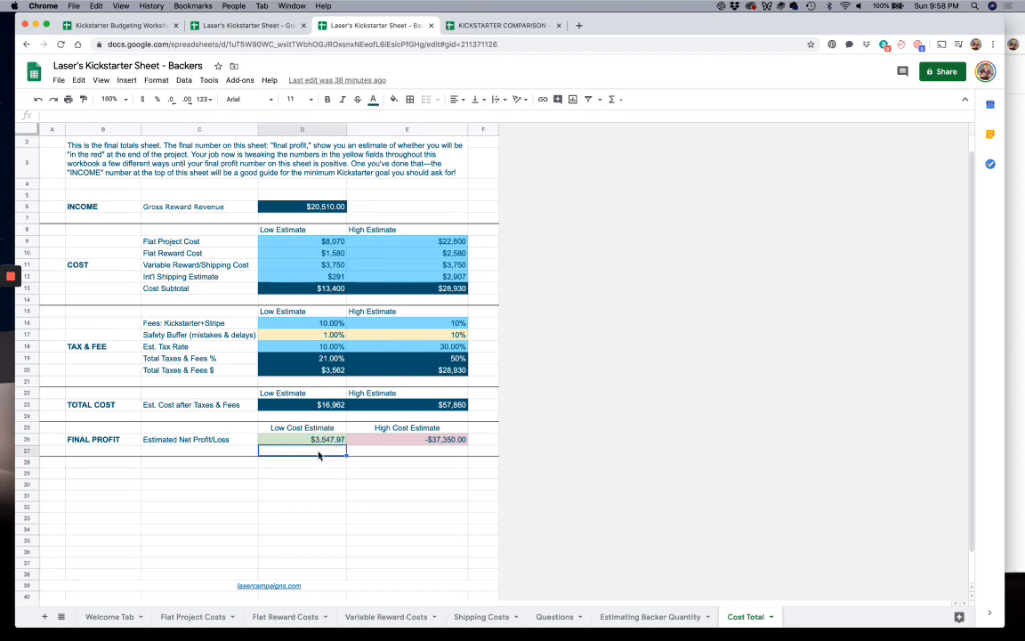
# Try low-estimate Safety Buffer values of 2%, 3% and 5% to test their effect on the final profit
pyautogui.click(324, 338)
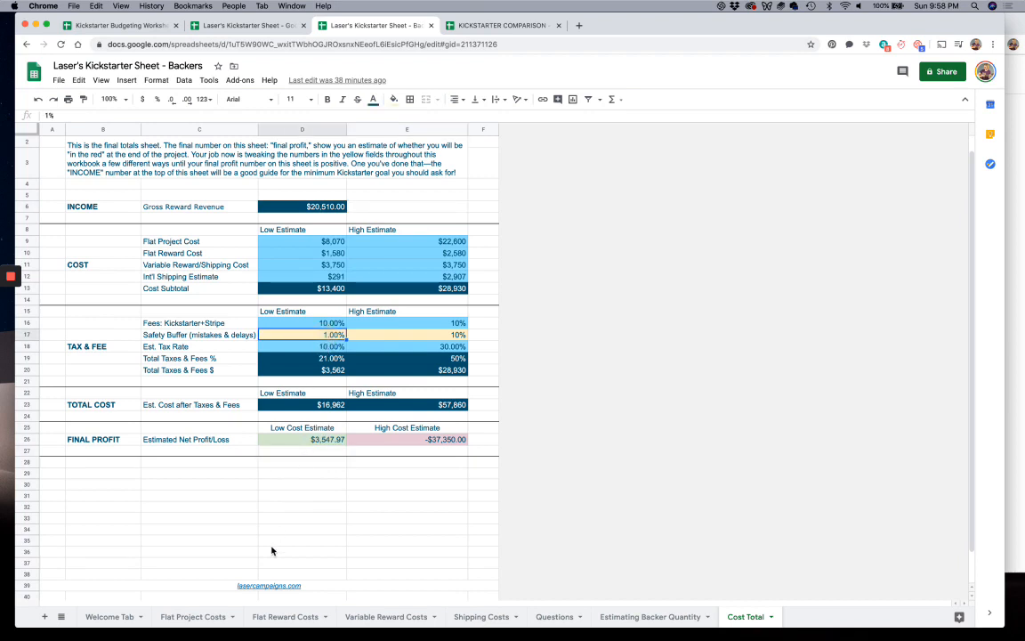
pyautogui.write('2')
pyautogui.press('Return')
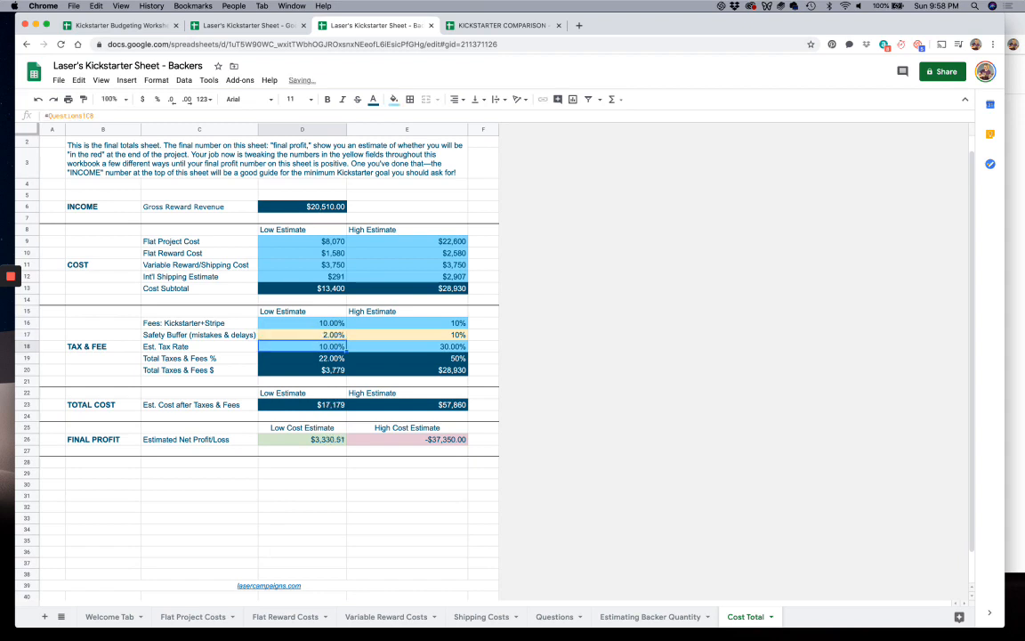
pyautogui.click(324, 335)
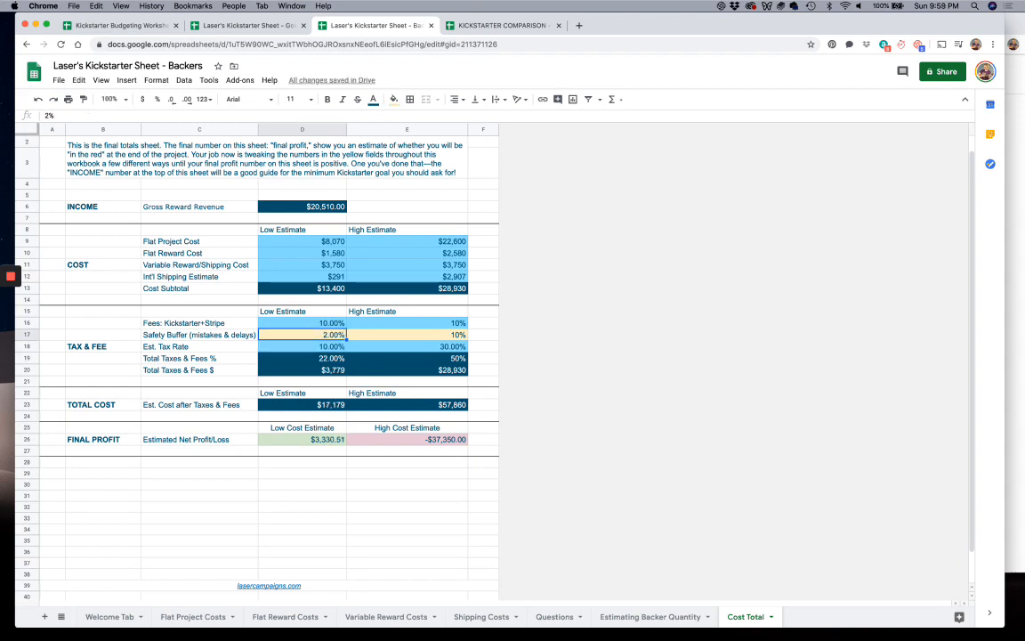
pyautogui.write('3')
pyautogui.press('Return')
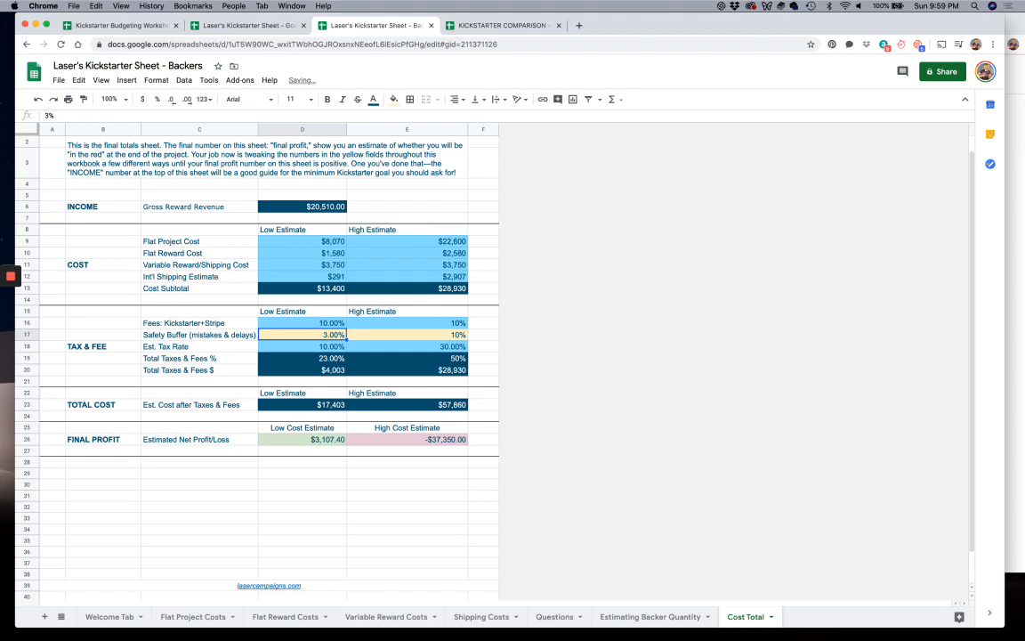
pyautogui.write('5')
pyautogui.press('Return')
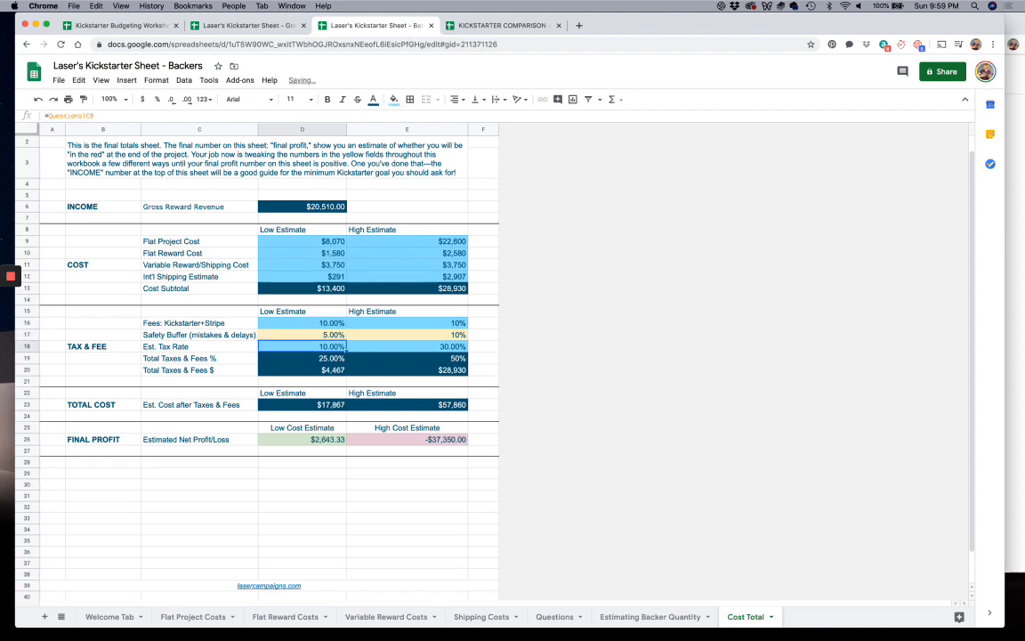
# Set the low-estimate Safety Buffer (mistakes & delays) to 10%
pyautogui.press('Up')
pyautogui.write('10')
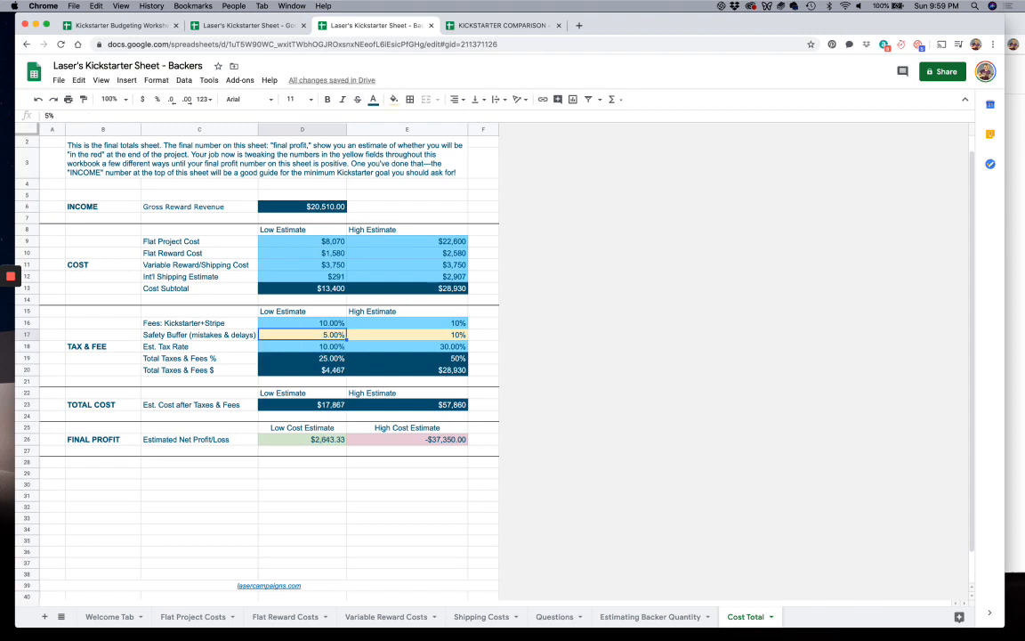
pyautogui.press('Return')
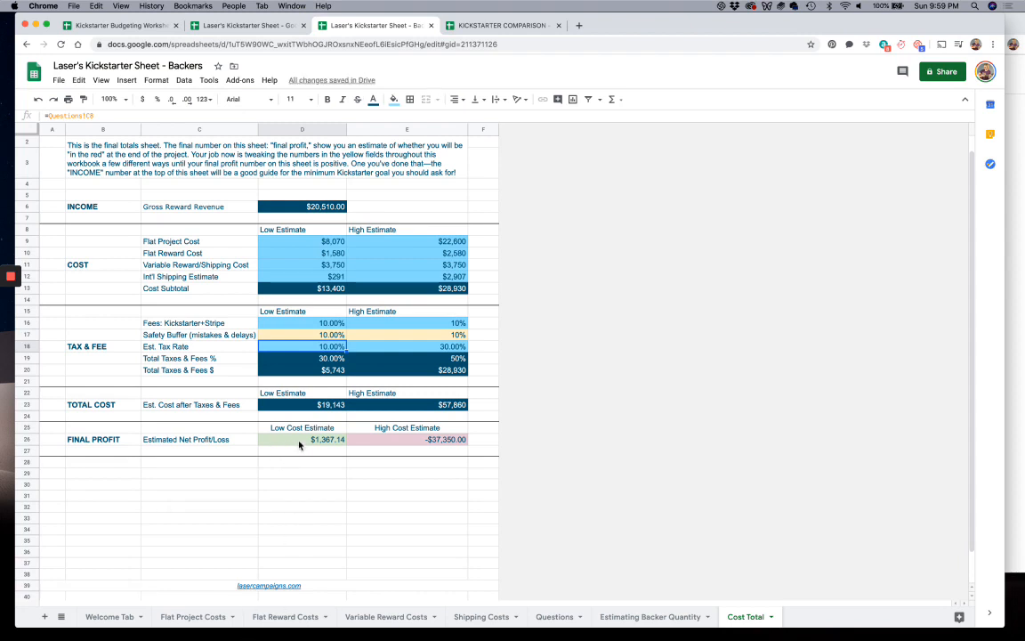
# Return to Estimating Backer Quantity and review the estimated backers for the CD + Pin + Tshirt, CD and Digital Album levels
pyautogui.click(645, 616)
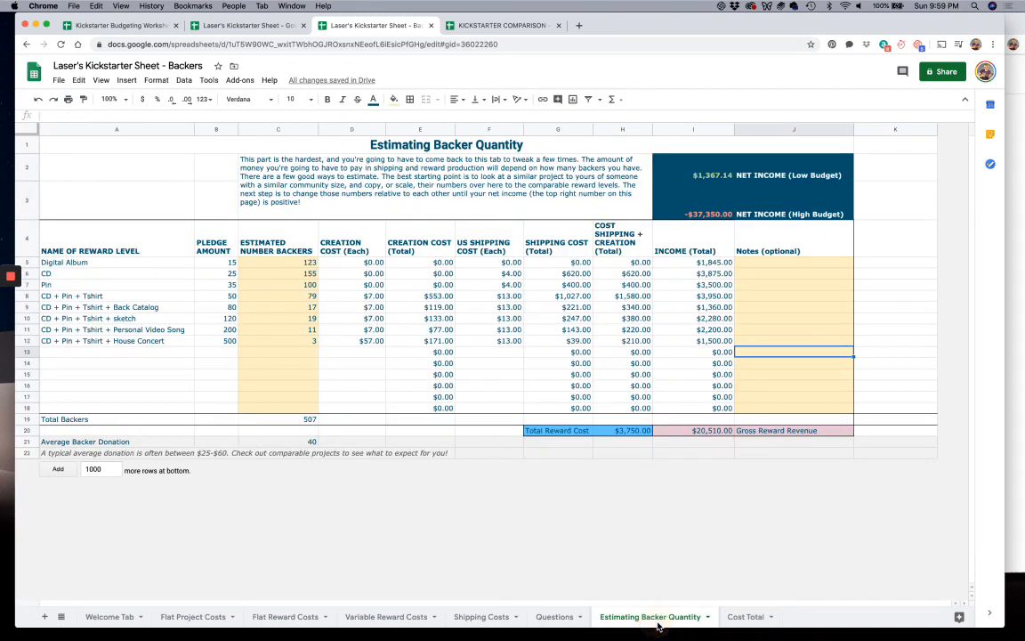
pyautogui.click(272, 285)
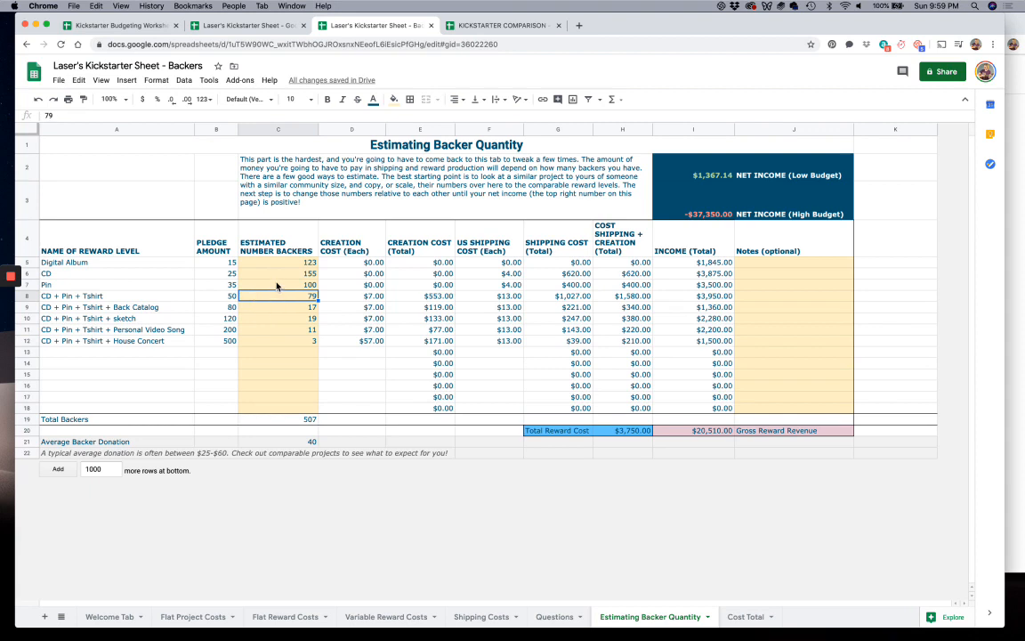
pyautogui.click(258, 275)
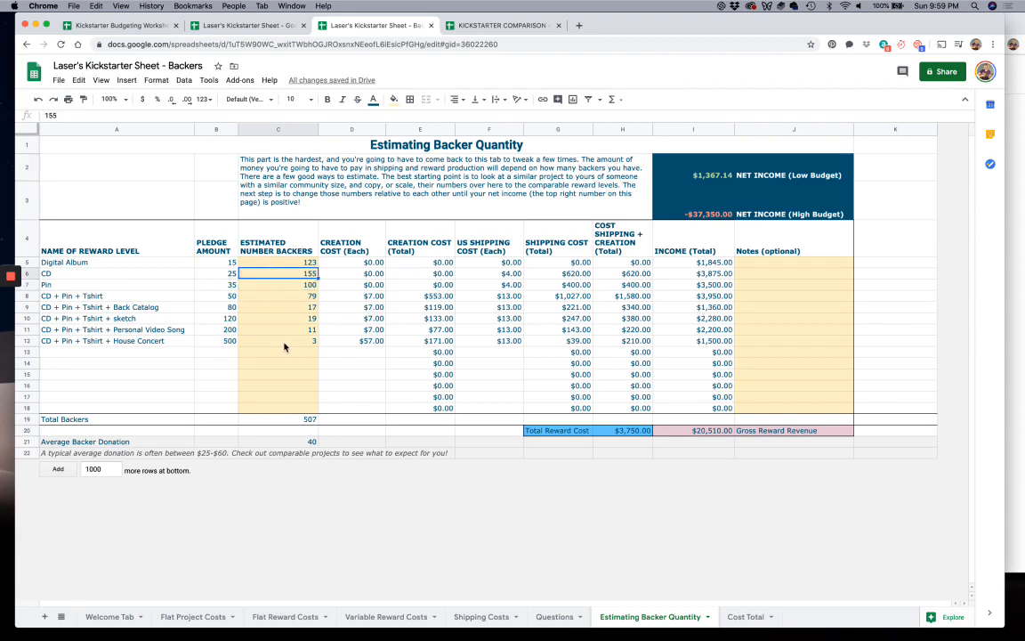
pyautogui.click(279, 263)
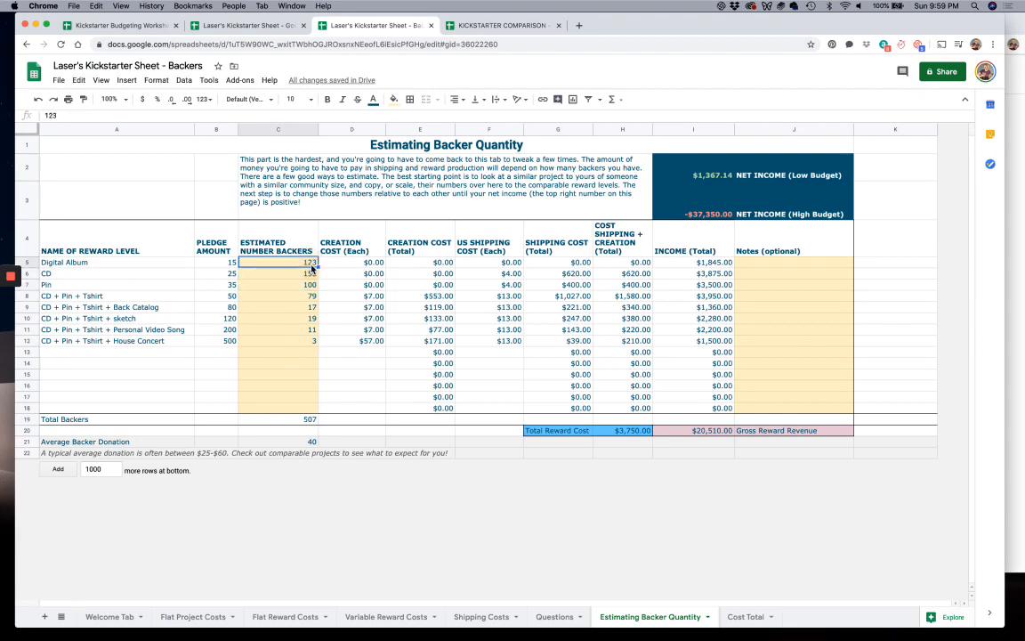
# Try estimates of 50 backers for Digital Album and 130 for CD + Pin + Tshirt, checking the effect on net income
pyautogui.press('BackSpace')
pyautogui.write('50')
pyautogui.press('Return')
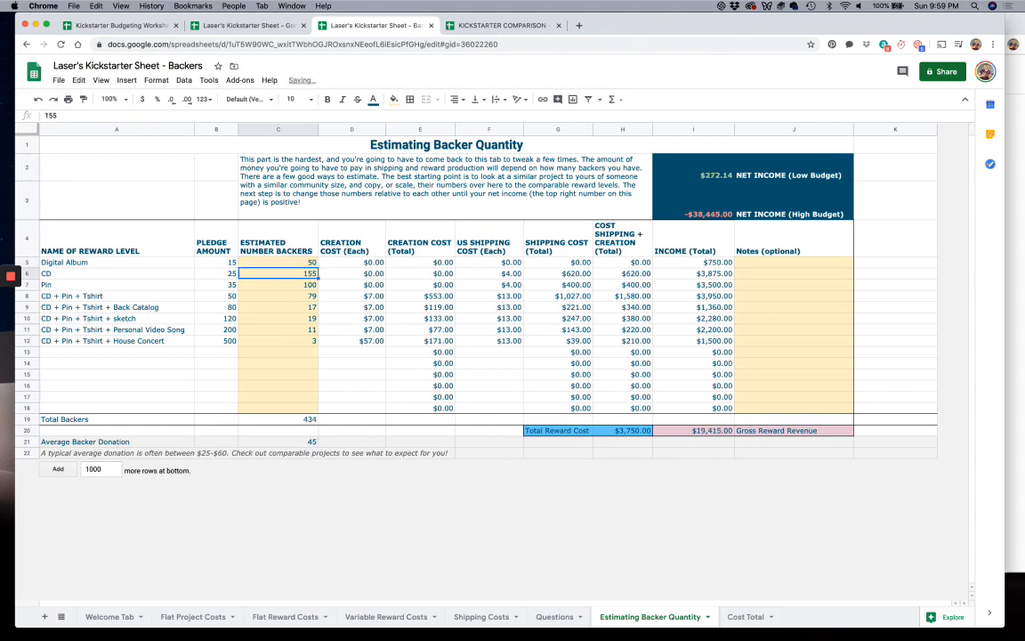
pyautogui.click(290, 298)
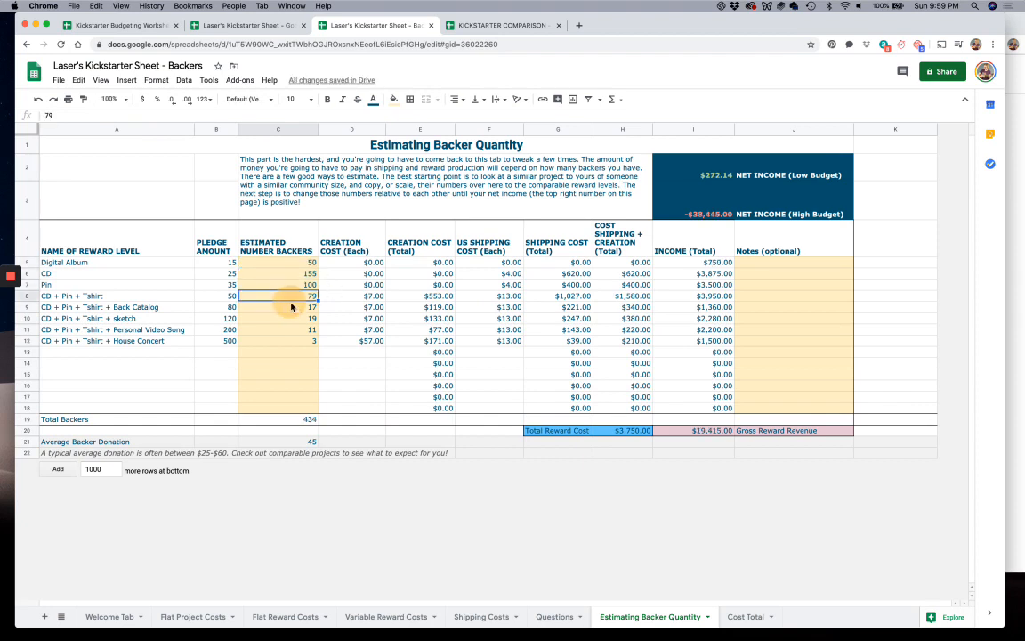
pyautogui.write('130')
pyautogui.press('Return')
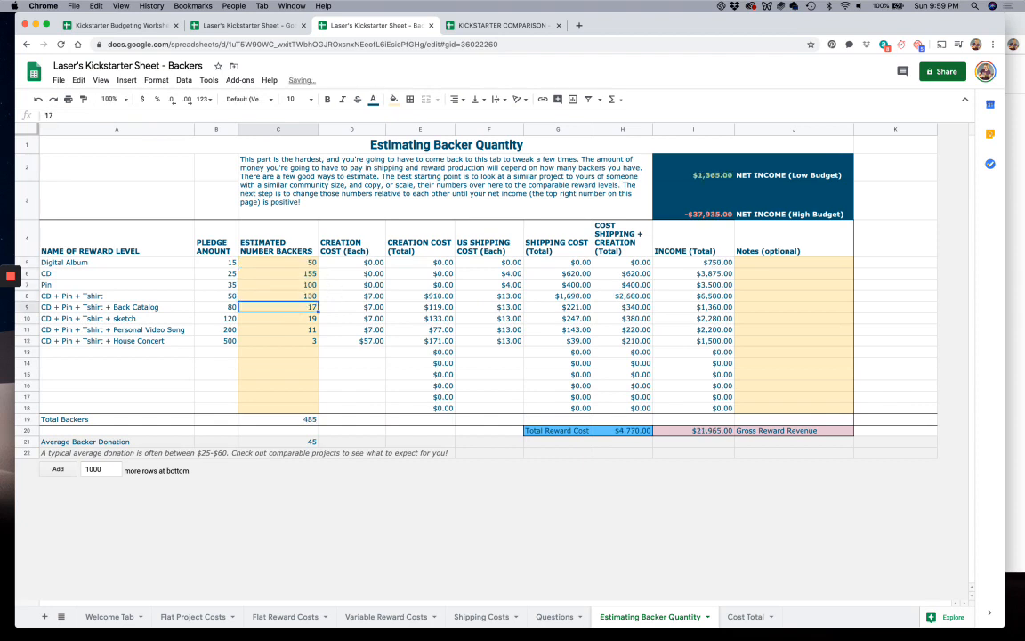
pyautogui.click(290, 297)
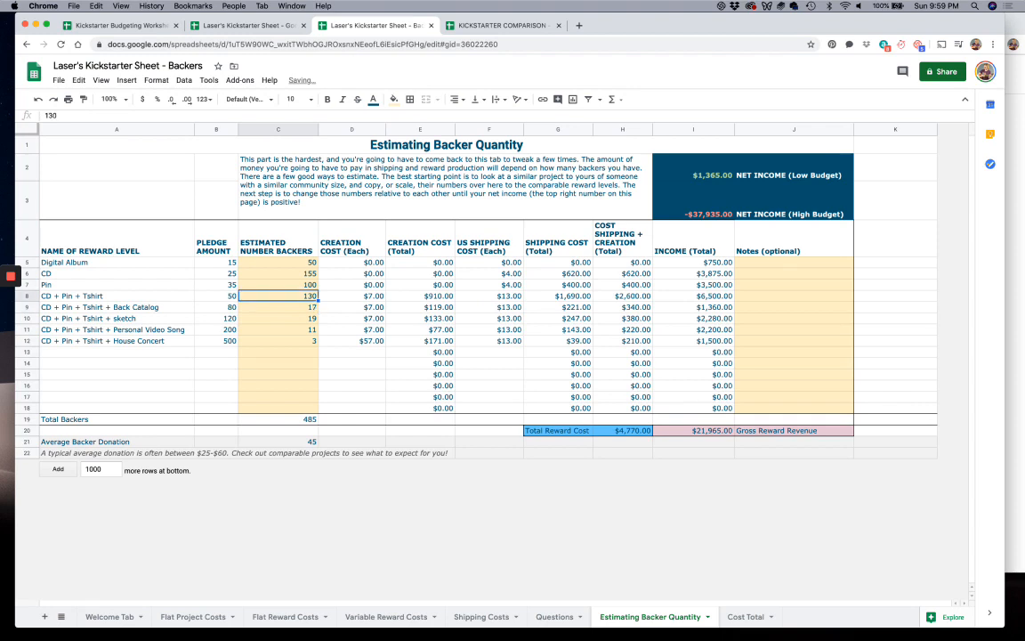
pyautogui.click(342, 301)
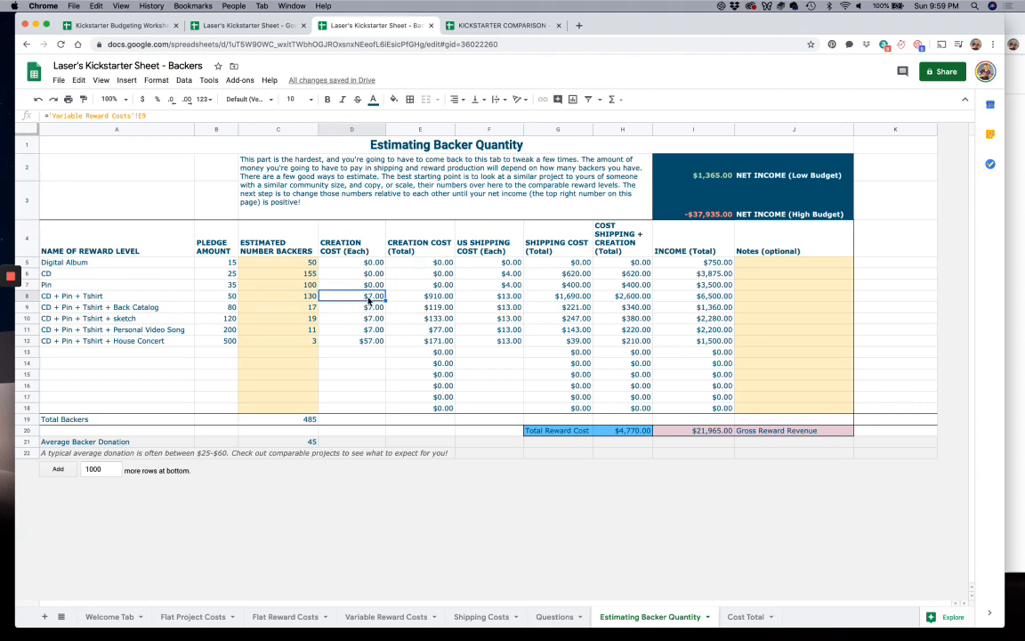
pyautogui.click(284, 296)
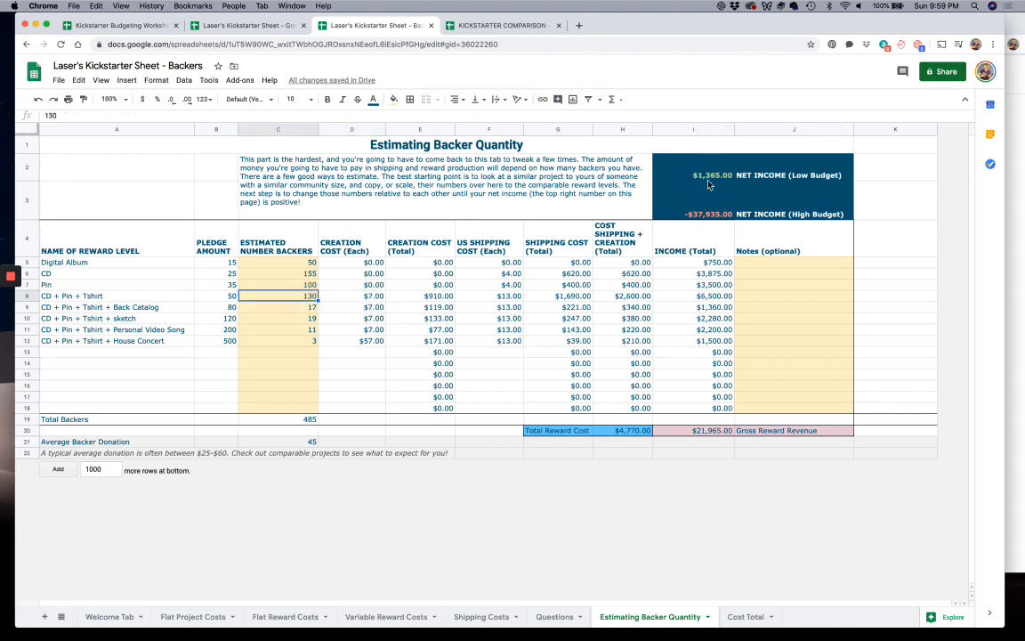
# Set the estimated number of Digital Album backers to 0
pyautogui.click(303, 263)
pyautogui.write('0')
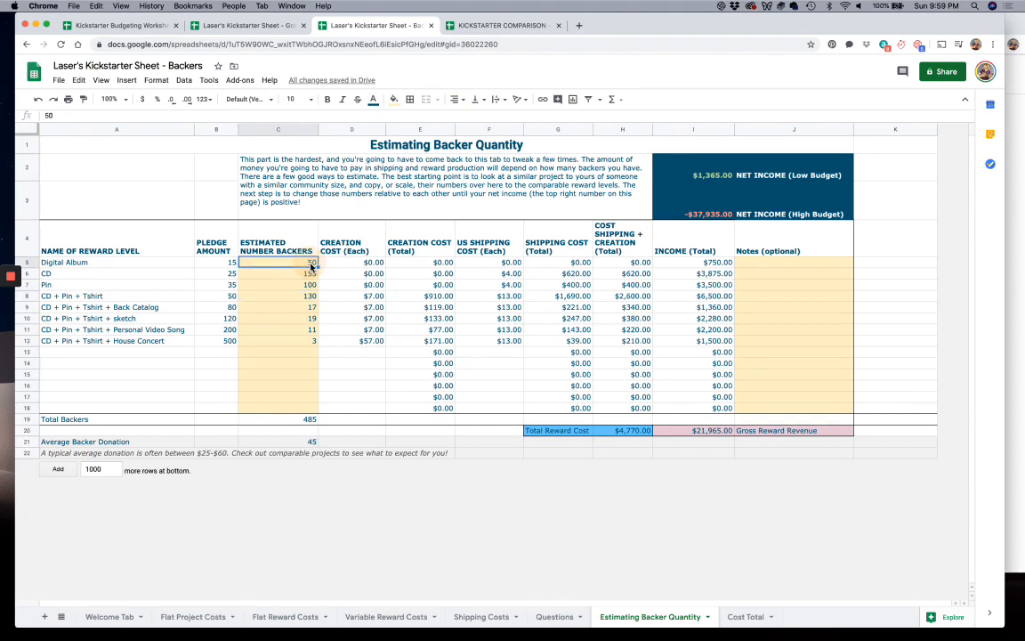
pyautogui.press('Return')
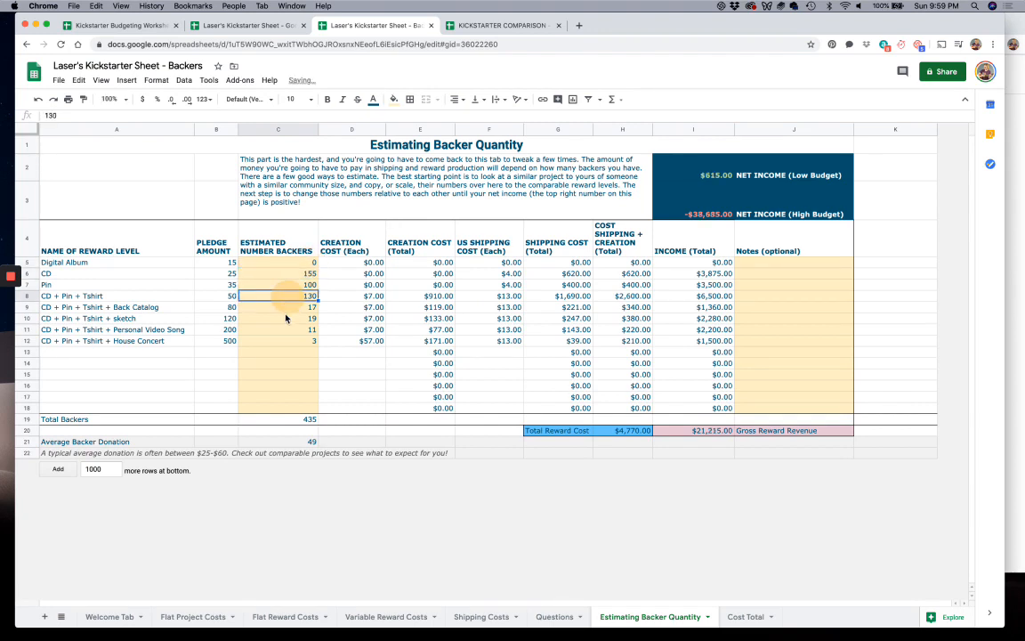
# Set the estimated number of backers for the CD + Pin + Tshirt + House Concert level to 0
pyautogui.click(287, 306)
pyautogui.click(285, 286)
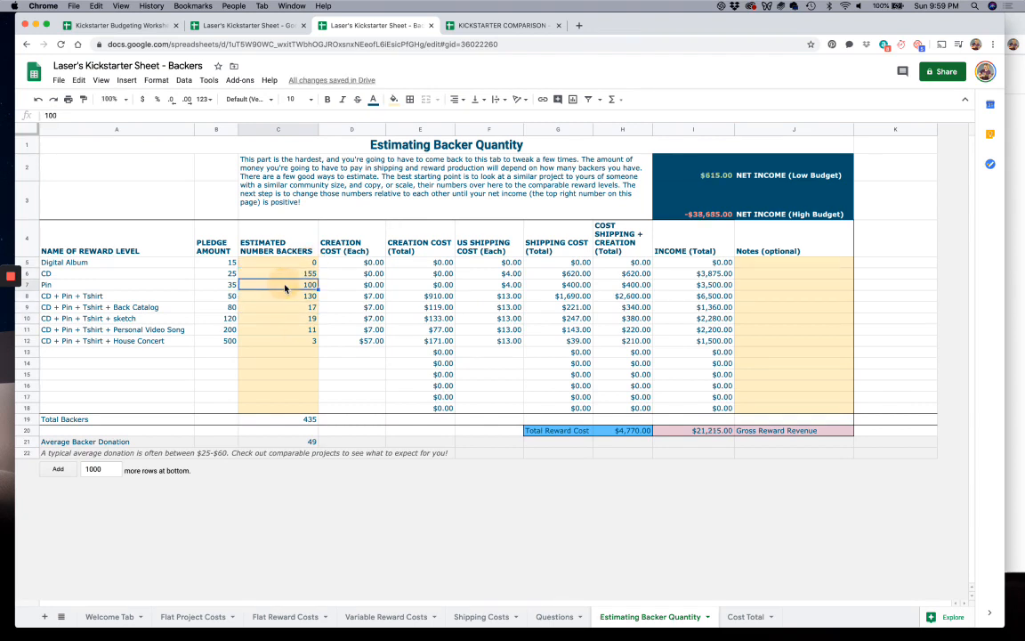
pyautogui.click(284, 300)
pyautogui.click(288, 318)
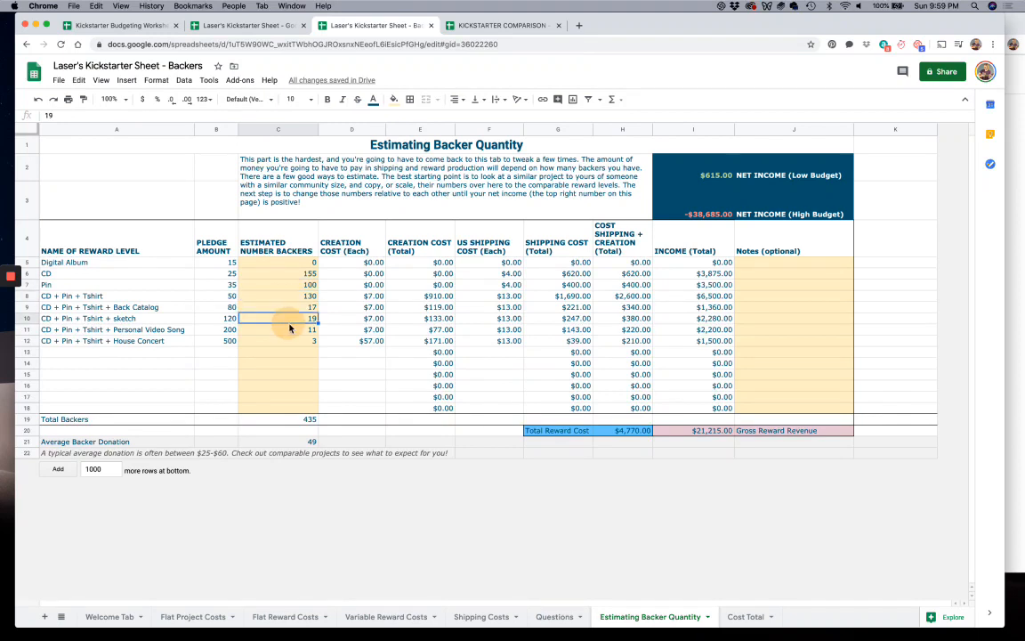
pyautogui.click(287, 340)
pyautogui.write('0')
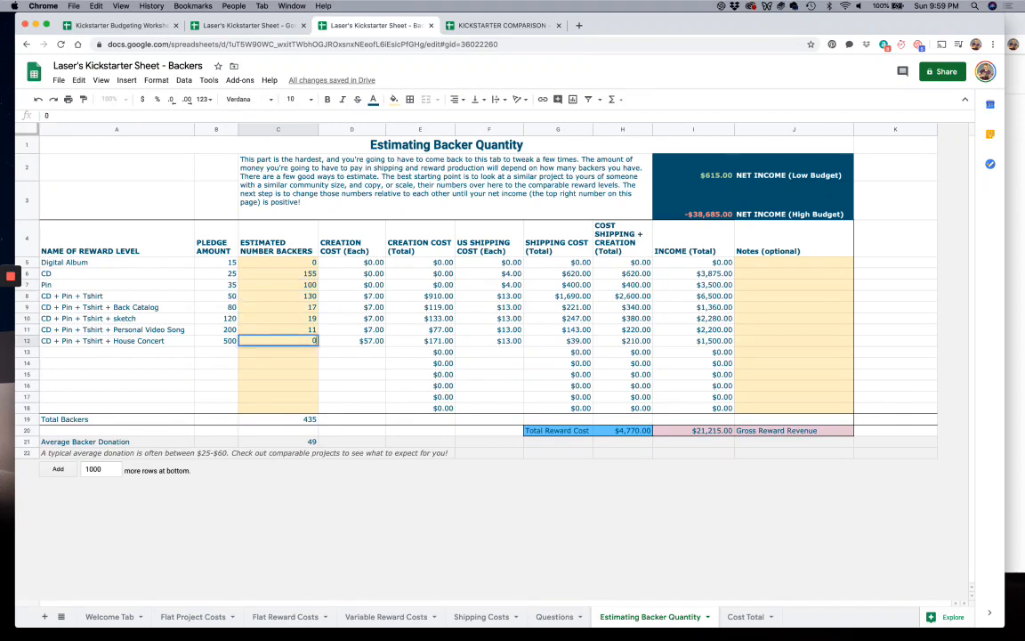
pyautogui.press('Return')
pyautogui.press('Up')
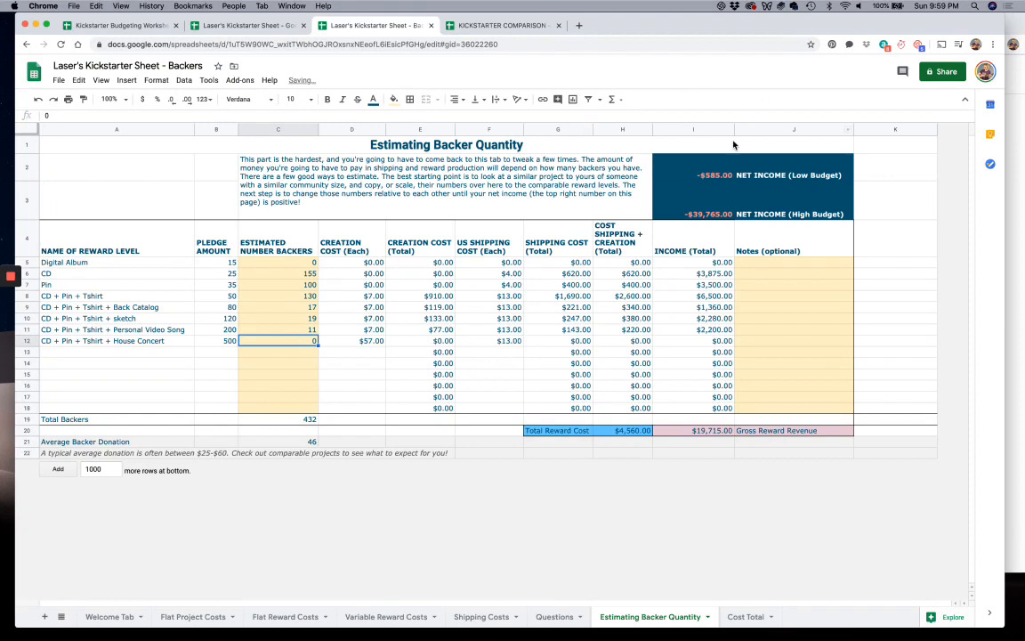
# Set the estimated number of CD + Pin + Tshirt backers to 200
pyautogui.click(299, 330)
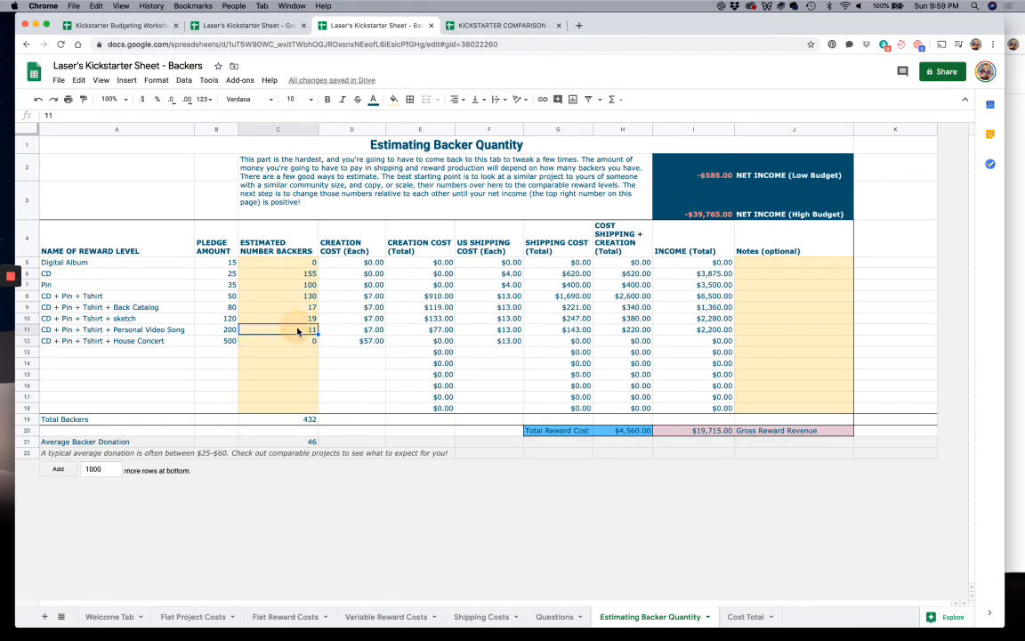
pyautogui.click(298, 295)
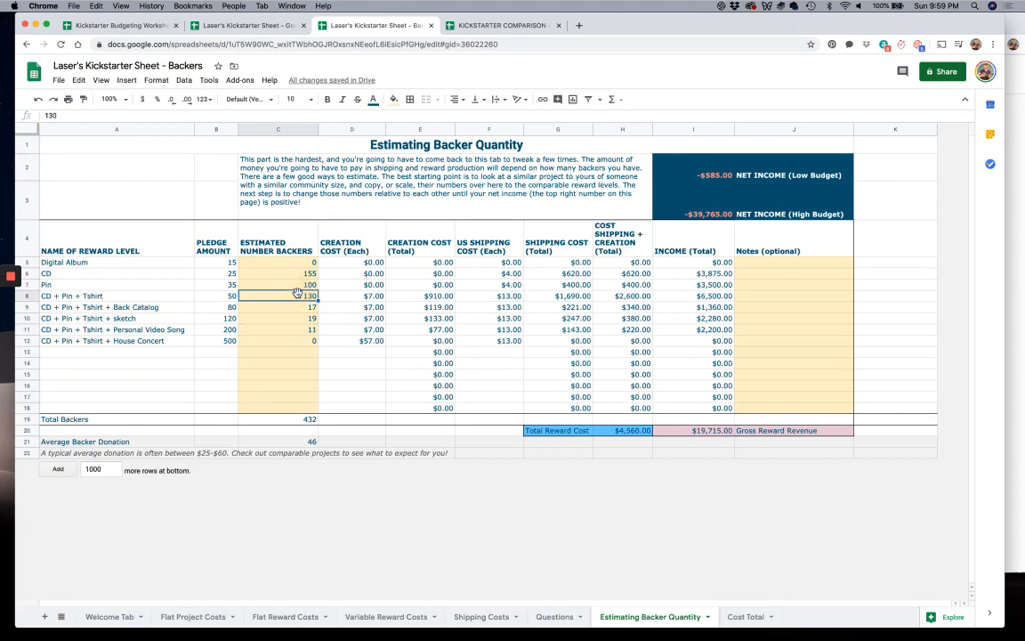
pyautogui.write('200')
pyautogui.press('Return')
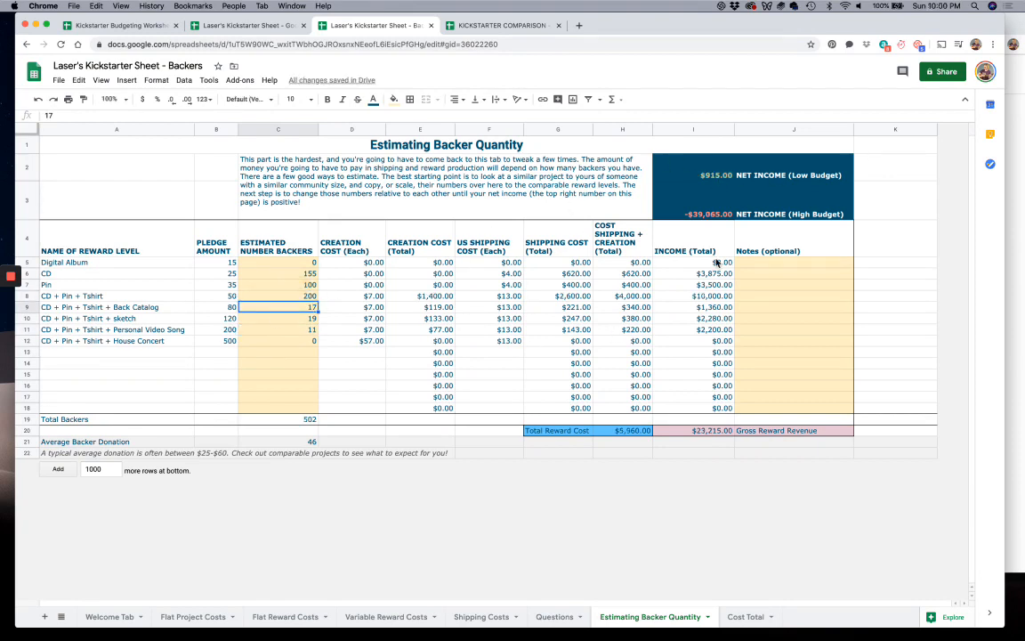
# Review the backer estimates against the Average Backer Donation, Total Reward Cost and Gross Reward Revenue
pyautogui.click(249, 284)
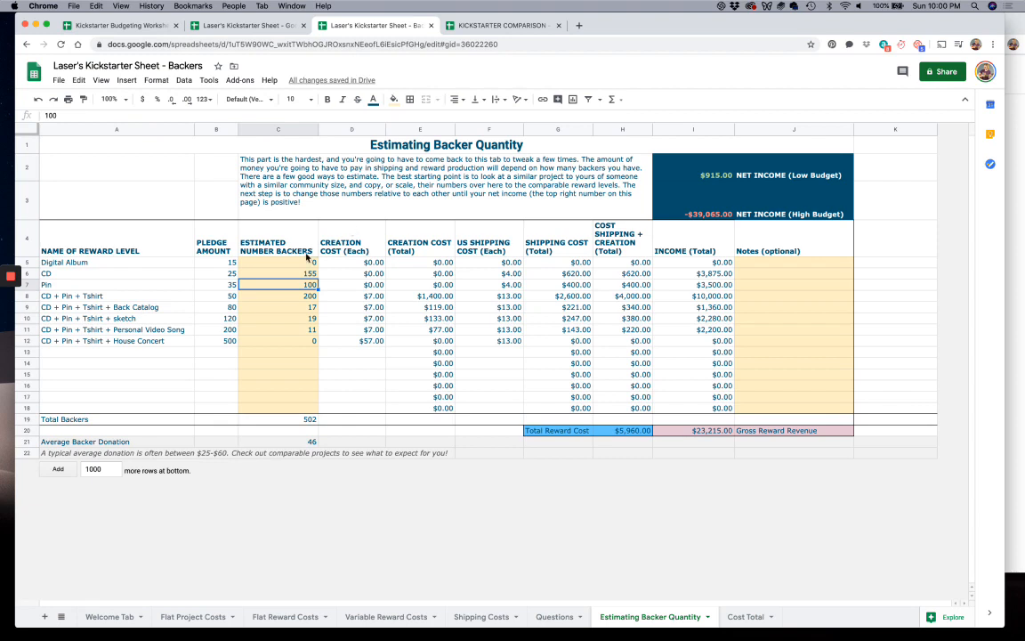
pyautogui.click(283, 262)
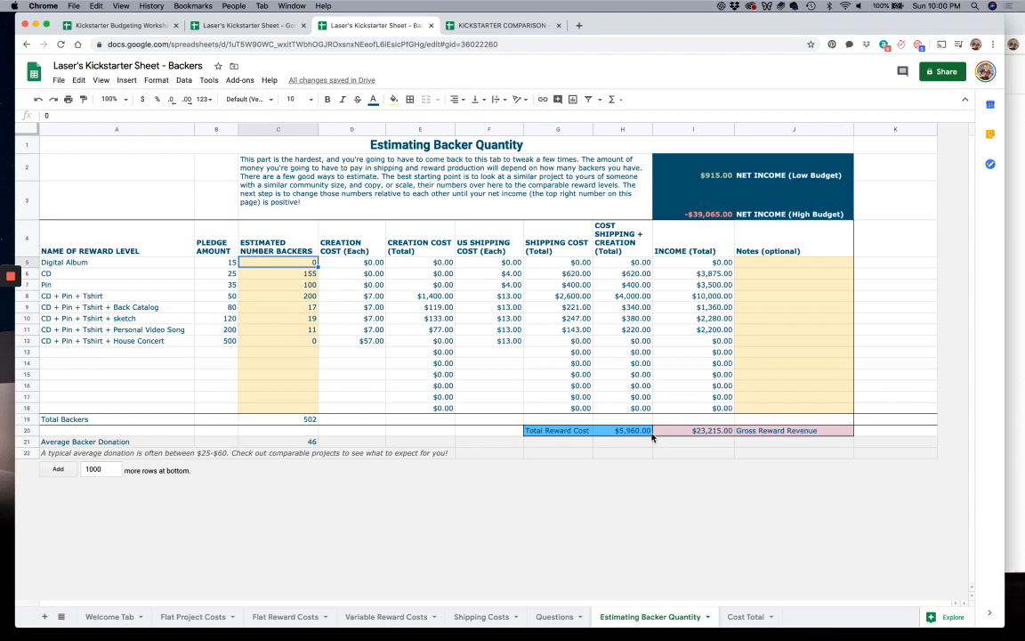
pyautogui.click(278, 441)
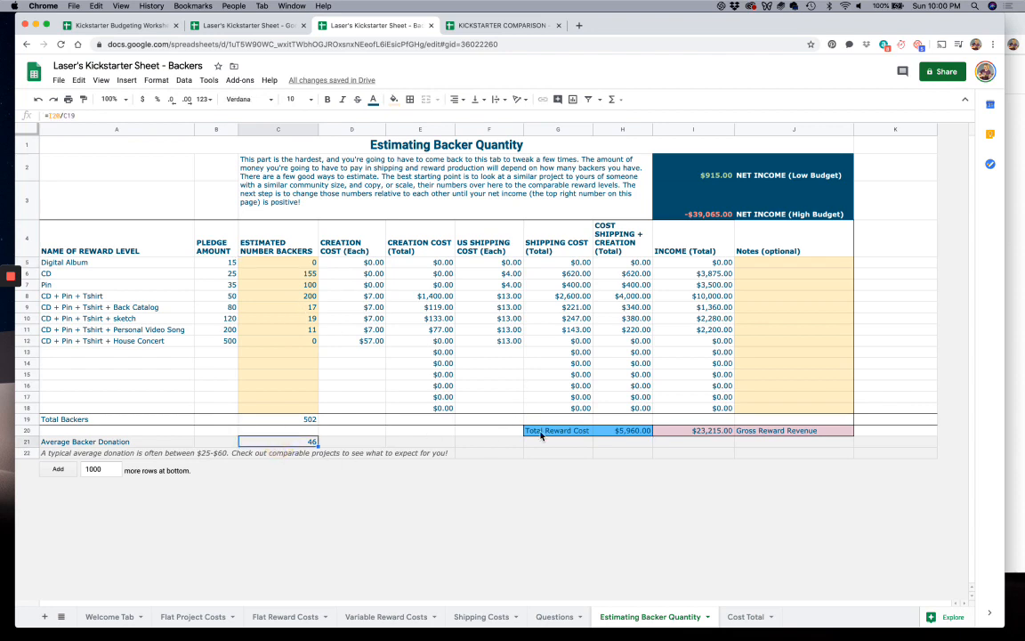
pyautogui.click(666, 453)
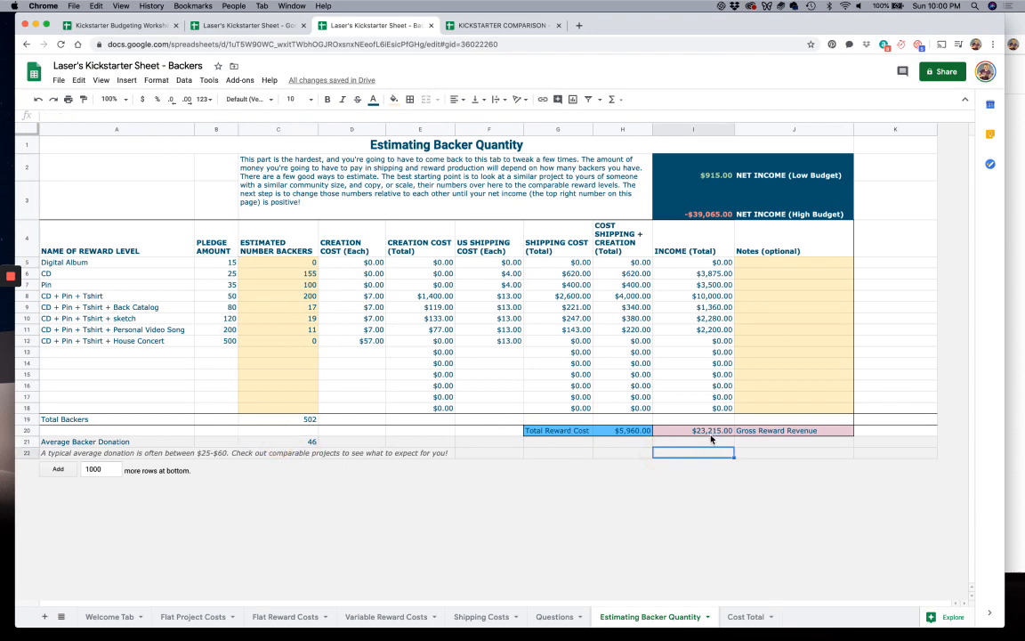
pyautogui.click(711, 439)
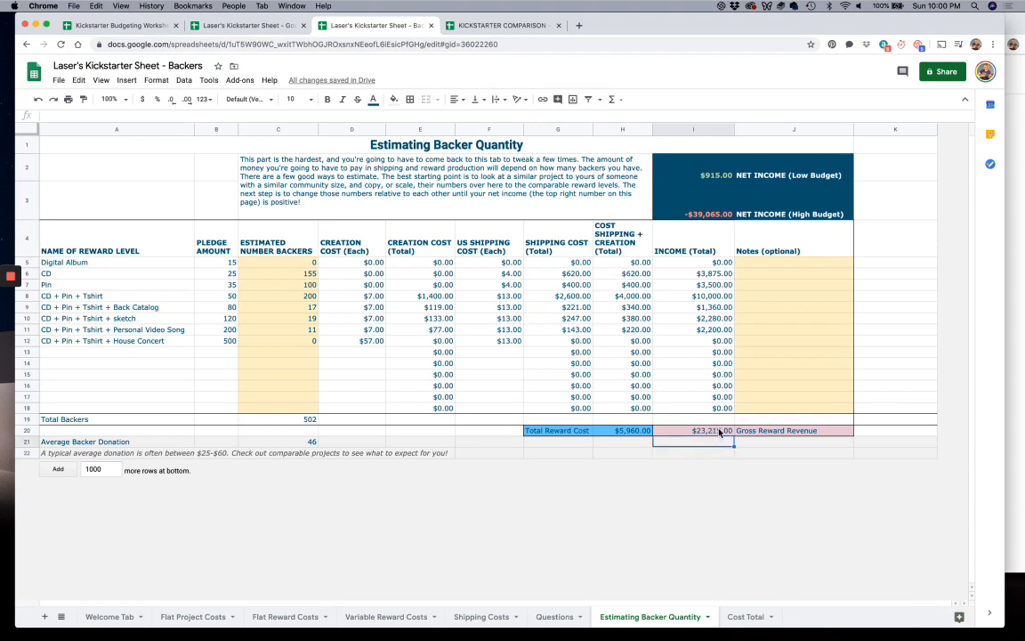
pyautogui.click(753, 442)
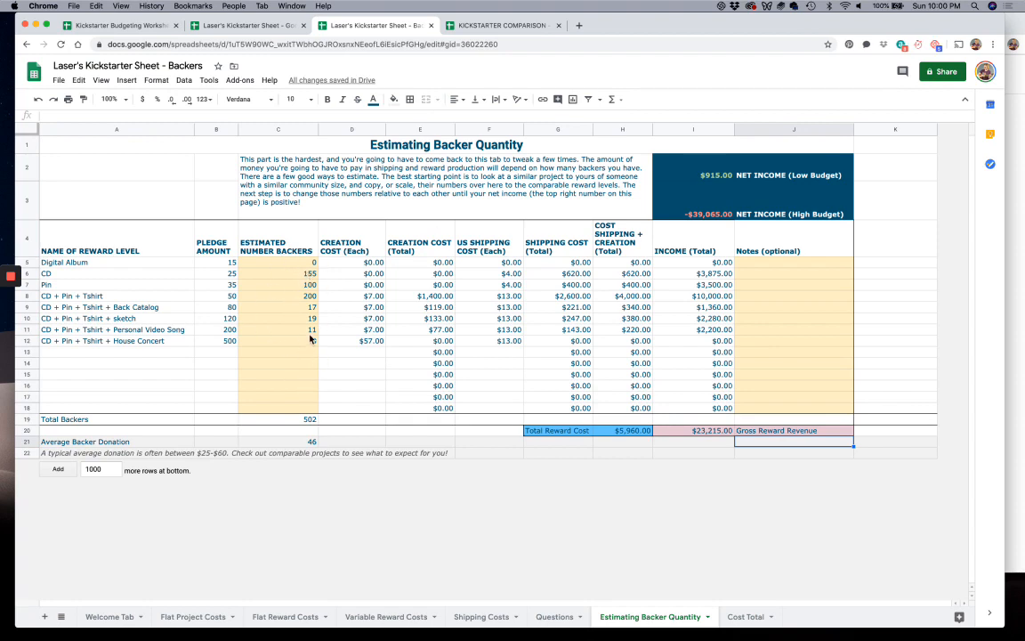
pyautogui.click(315, 297)
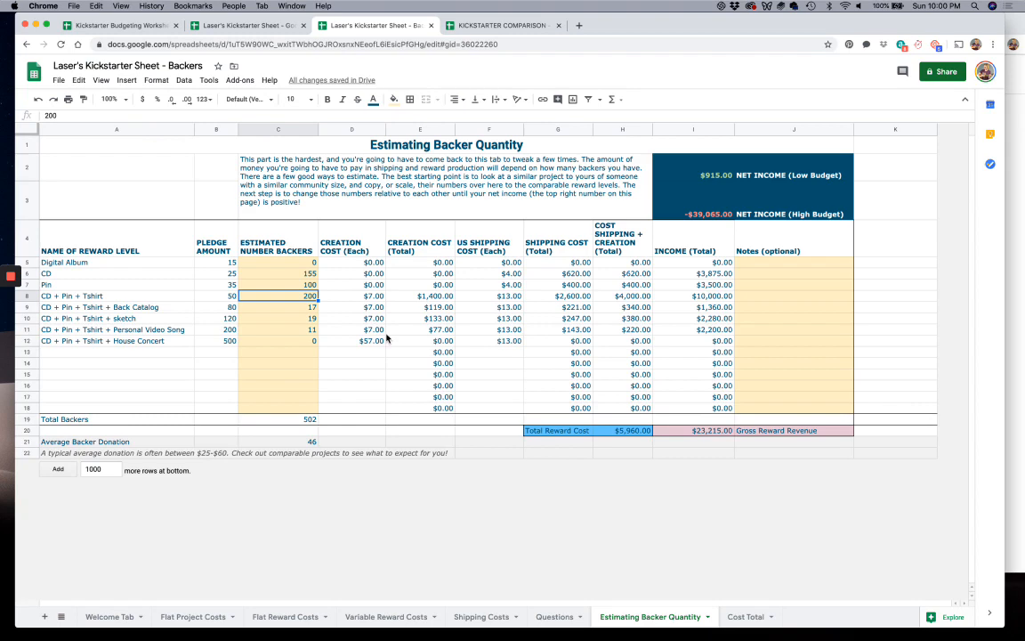
# Check the Cost Total sheet against the Backers and kickstarter $ figures in the KICKSTARTER COMPARISON spreadsheet
pyautogui.click(742, 616)
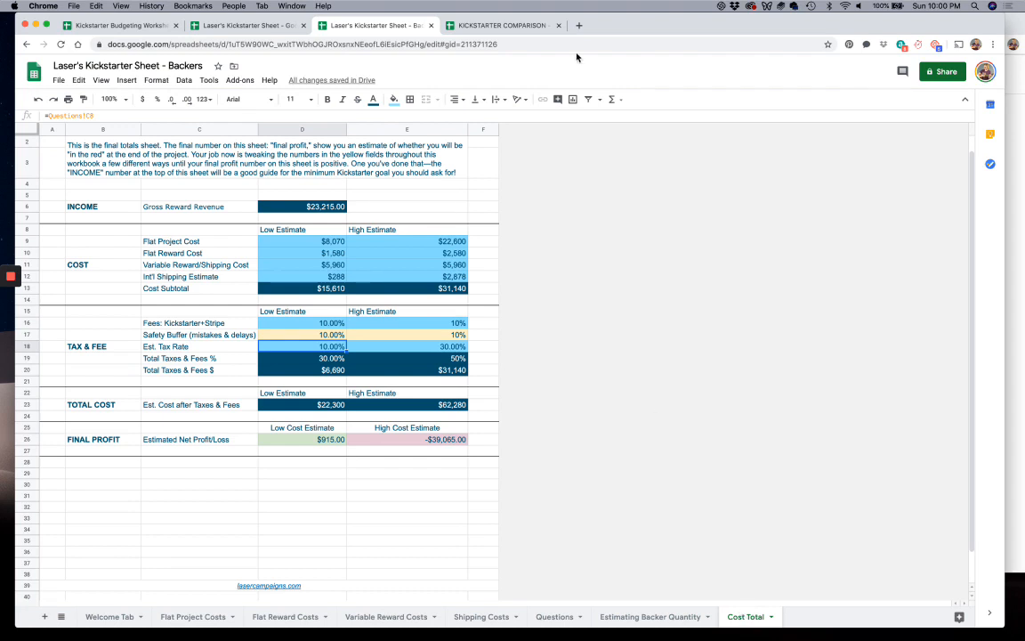
pyautogui.click(503, 25)
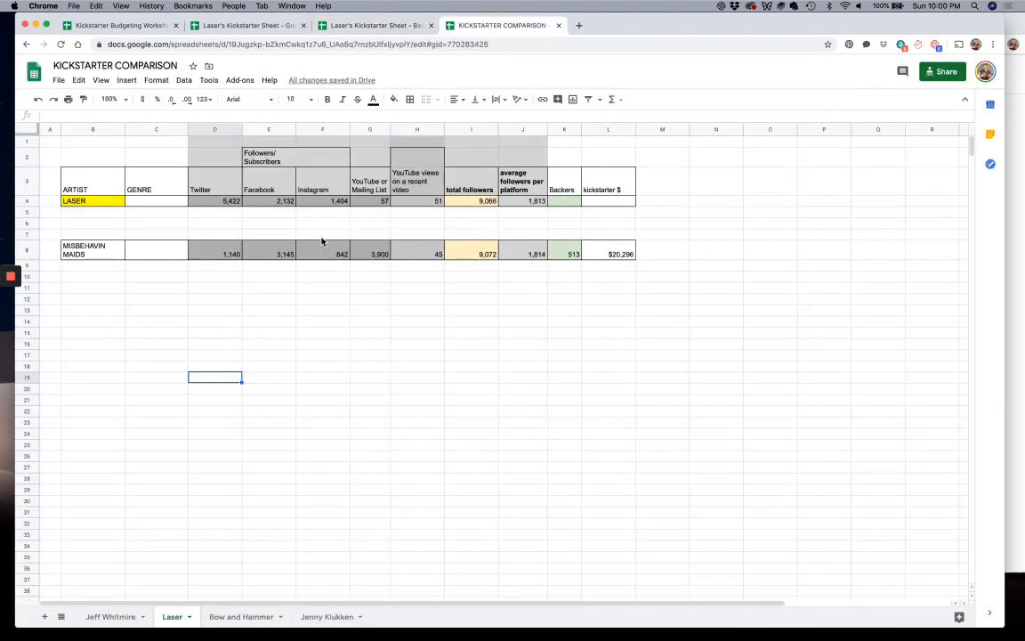
pyautogui.click(375, 27)
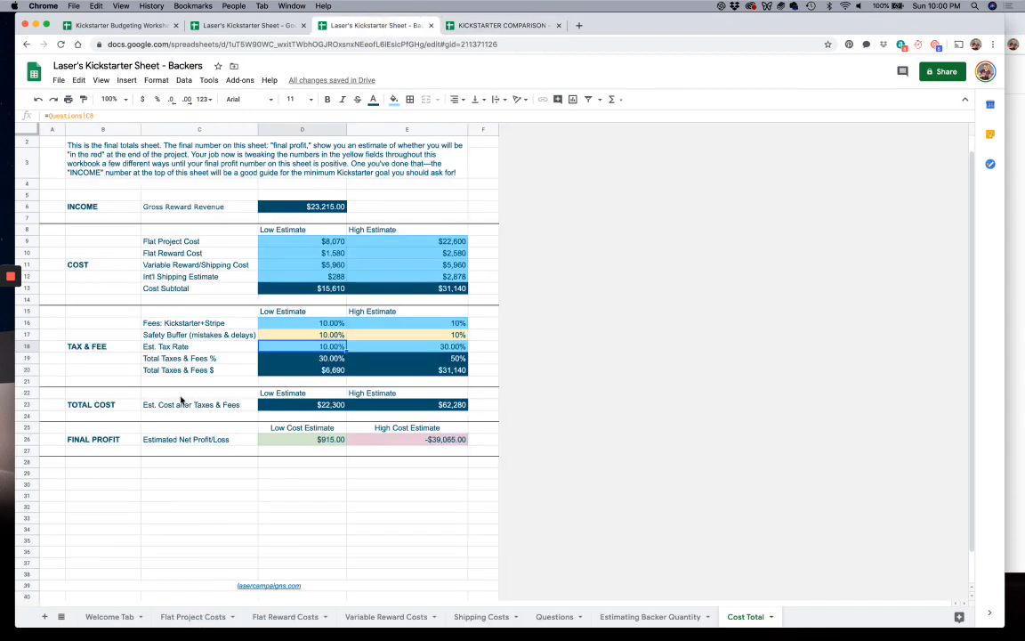
pyautogui.click(117, 510)
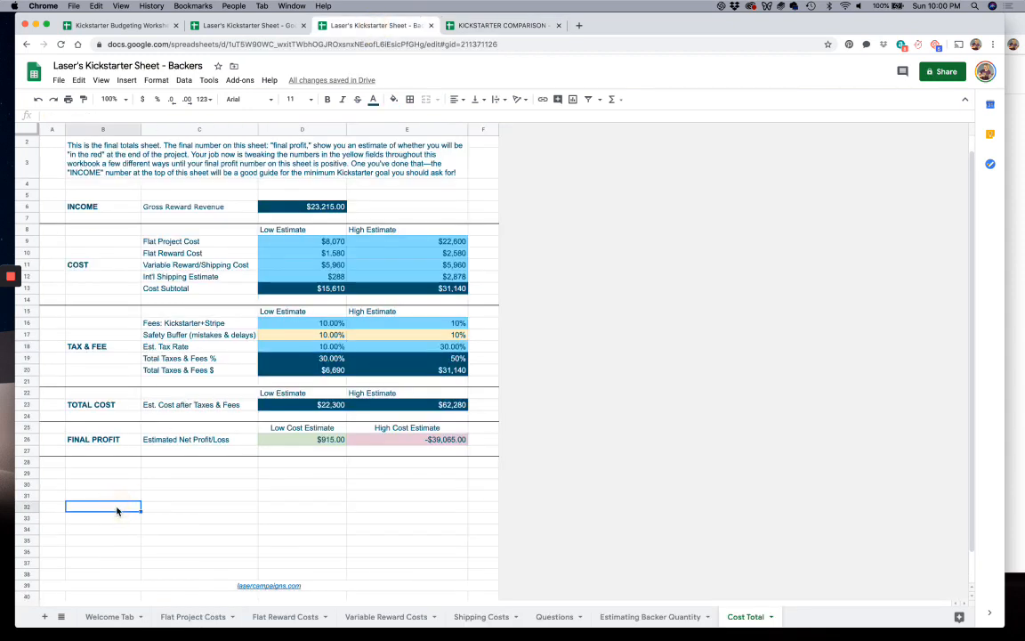
# Return to the Welcome Tab of the budgeting workbook and review its introduction and instructions
pyautogui.click(112, 616)
pyautogui.click(139, 420)
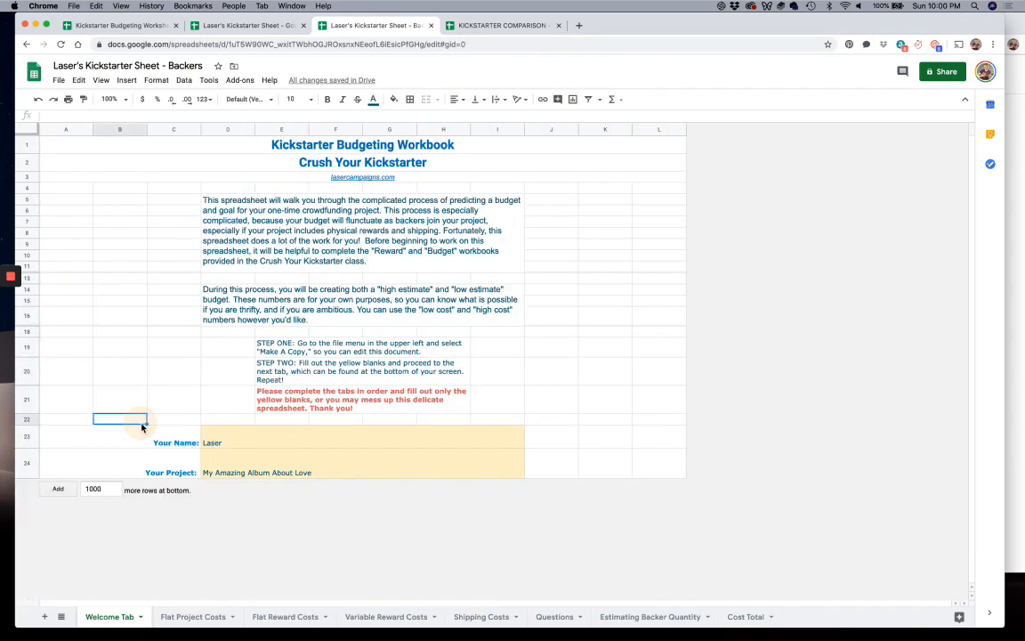
pyautogui.click(121, 322)
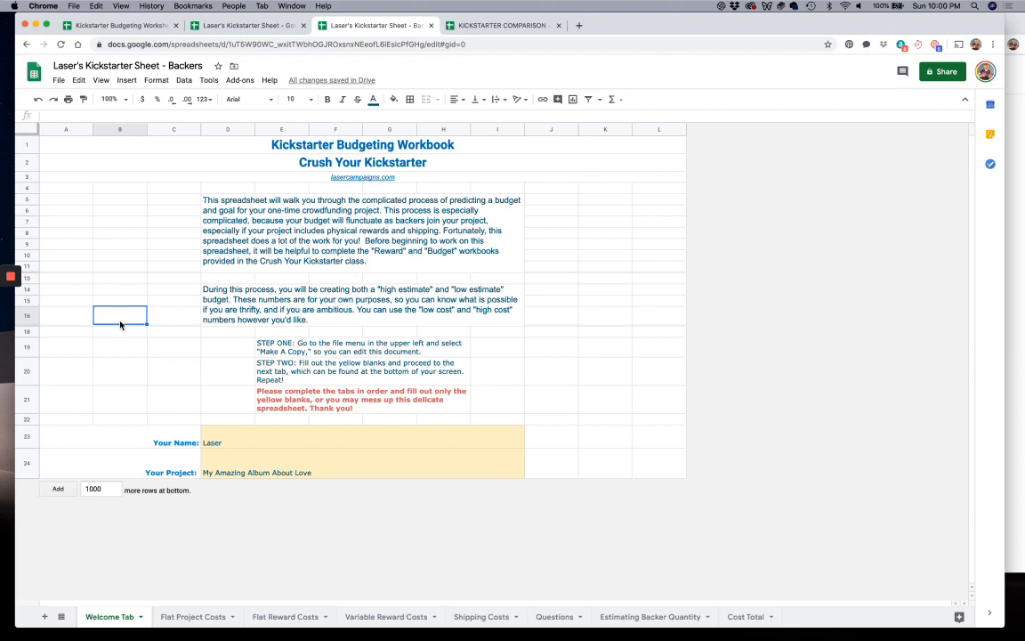